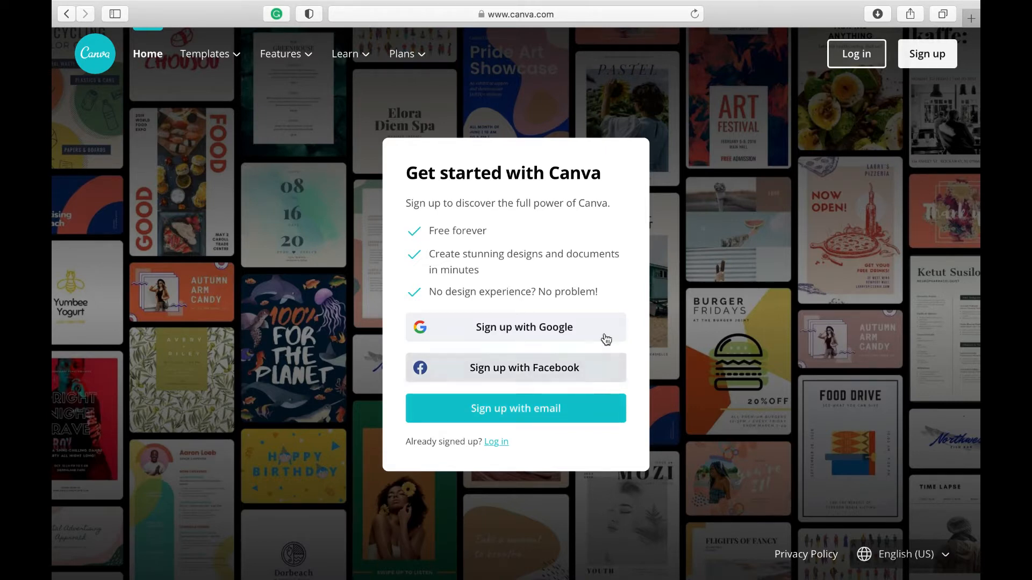
- Sign in to Canva with a Google account and reach the French home page
left_click(548, 327)
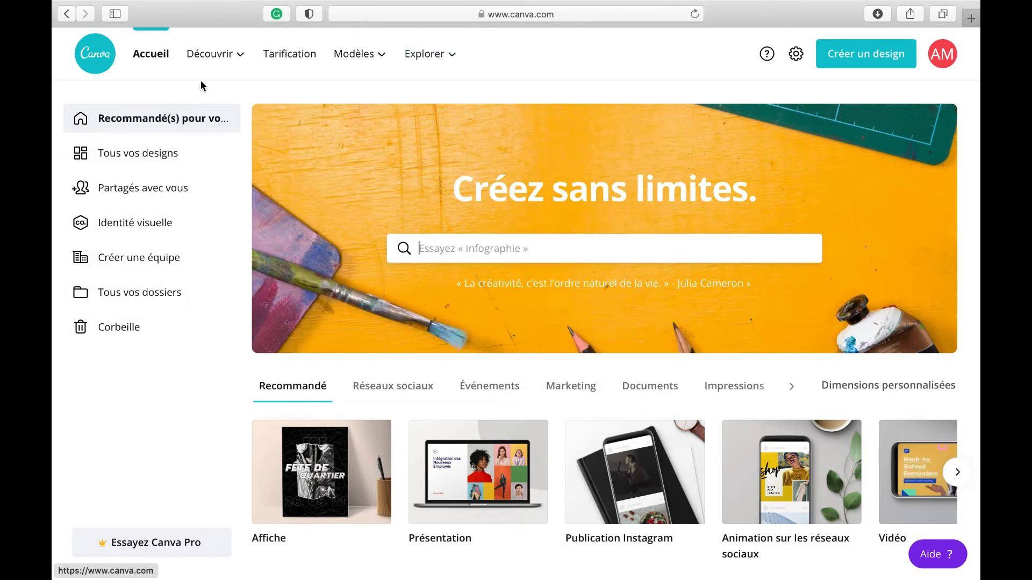
mouse_move(227, 67)
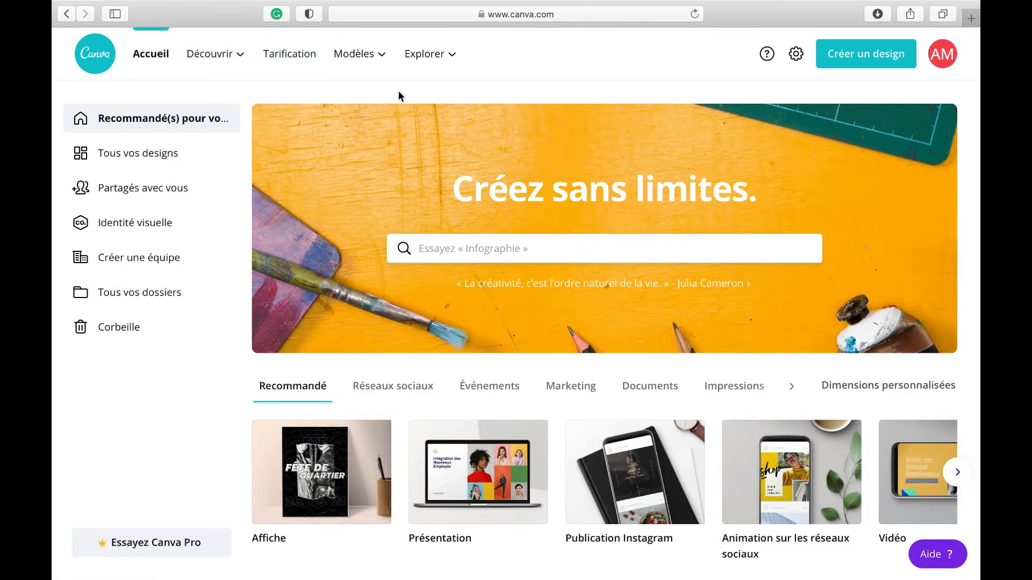
- Scroll down the home page past the template rows to the Montages photo section
scroll(451, 330, "down", 10)
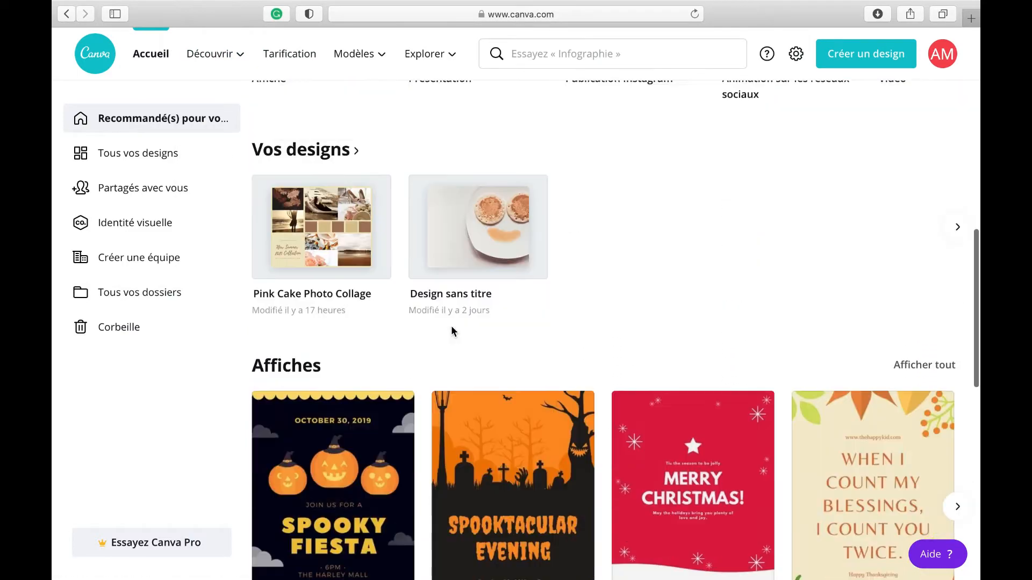
scroll(451, 330, "down", 20)
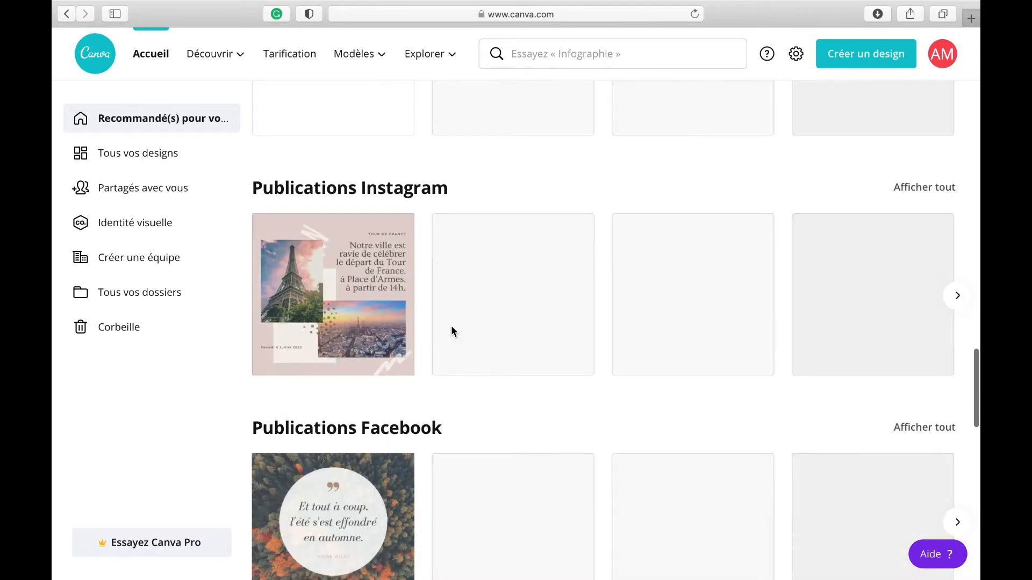
scroll(452, 327, "up", 20)
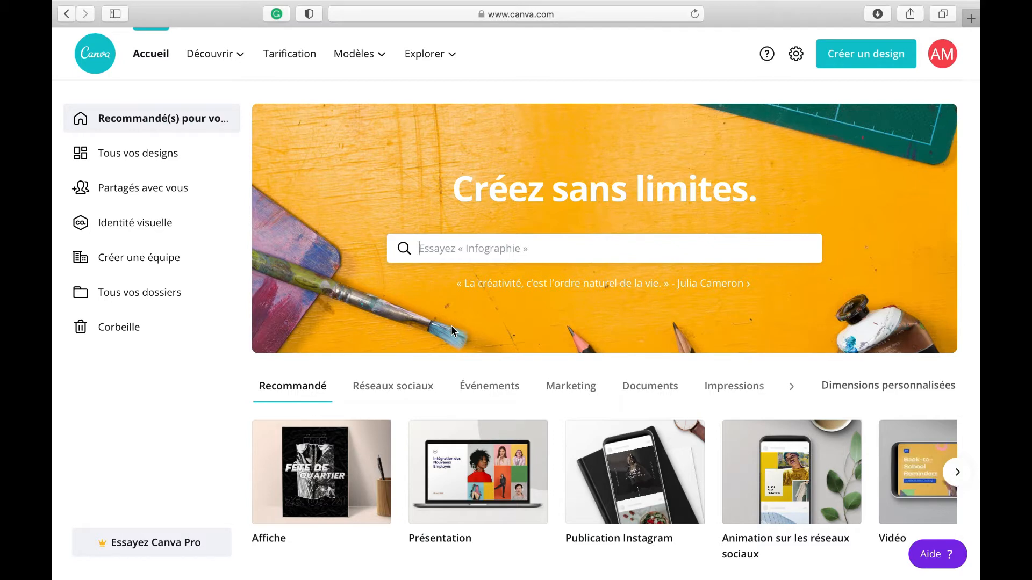
scroll(537, 391, "down", 3)
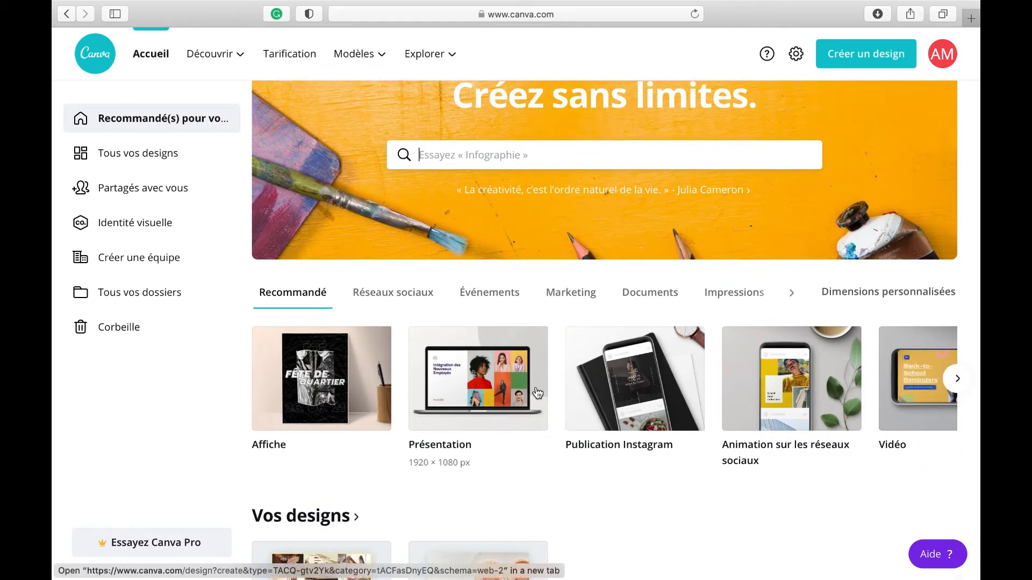
scroll(537, 393, "down", 5)
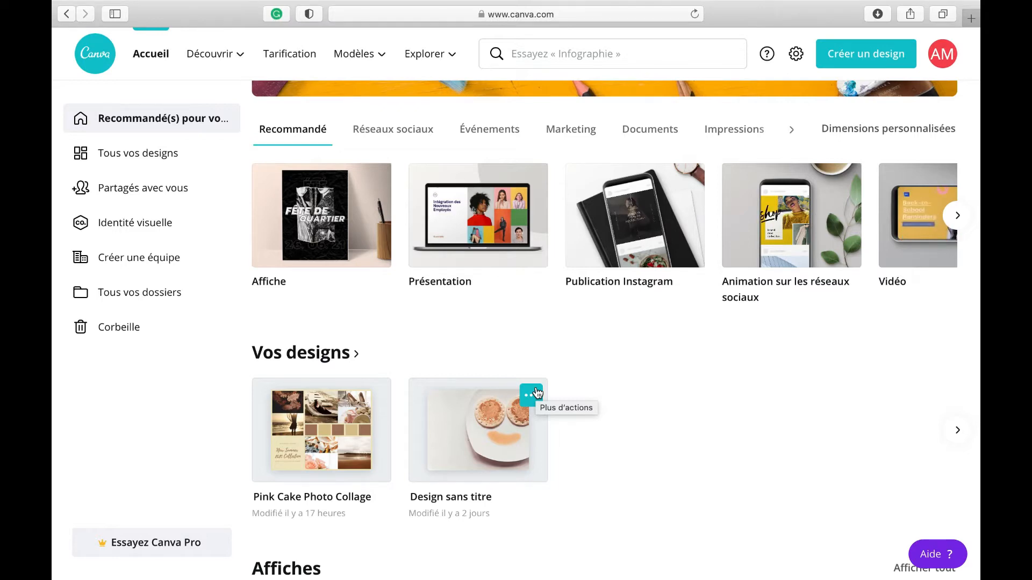
scroll(537, 392, "down", 6)
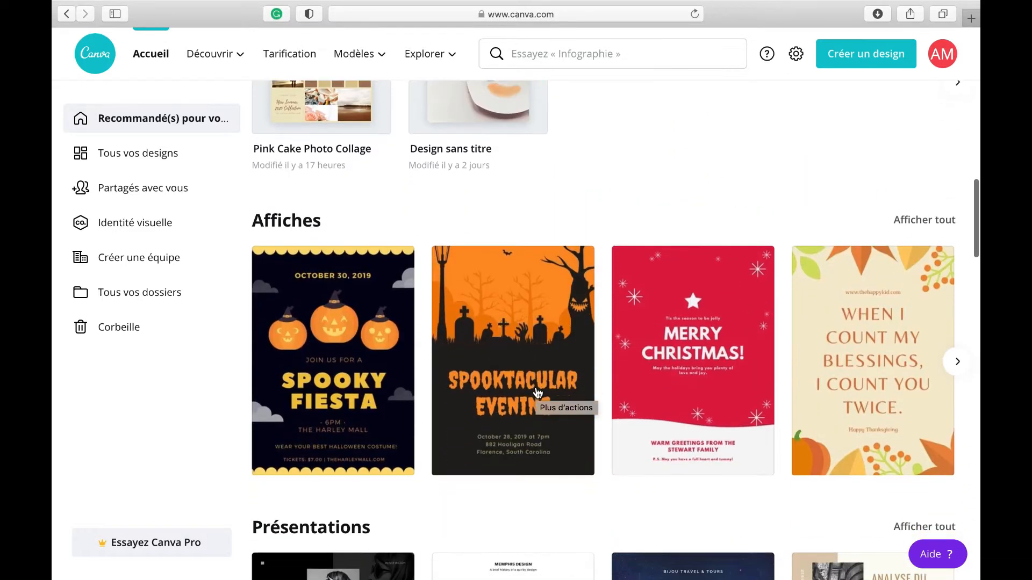
scroll(537, 392, "down", 3)
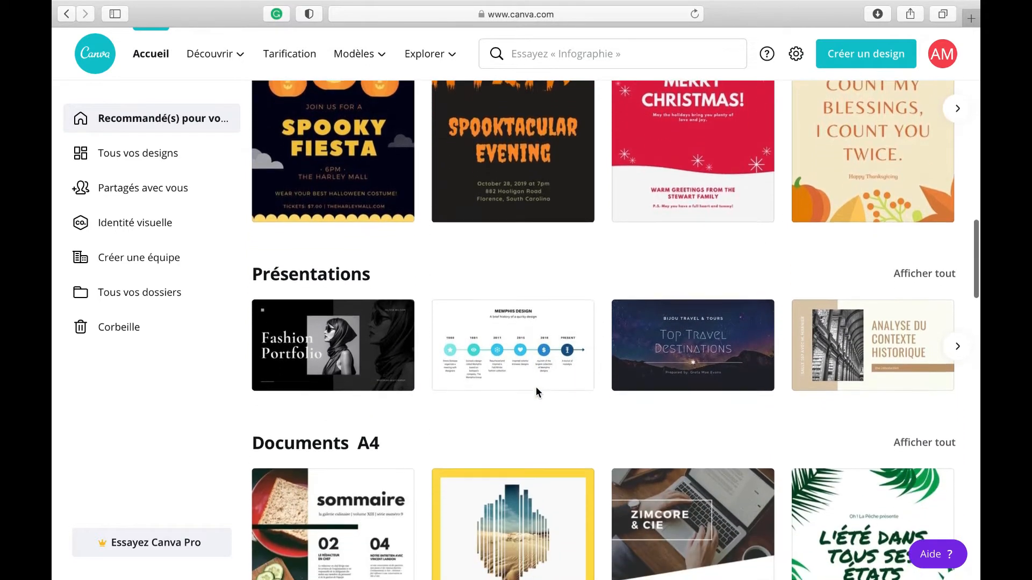
scroll(536, 388, "down", 1)
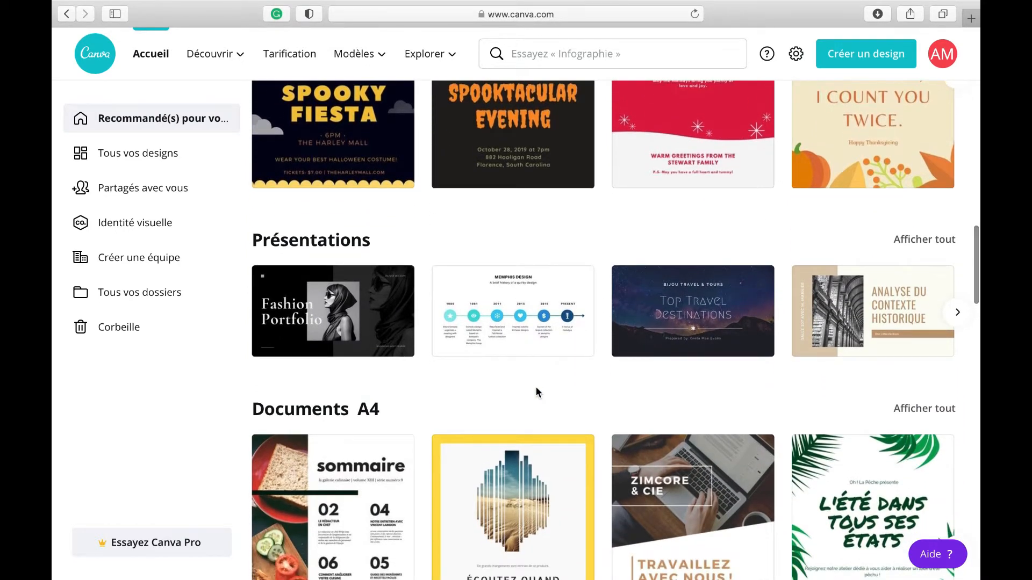
scroll(537, 388, "down", 5)
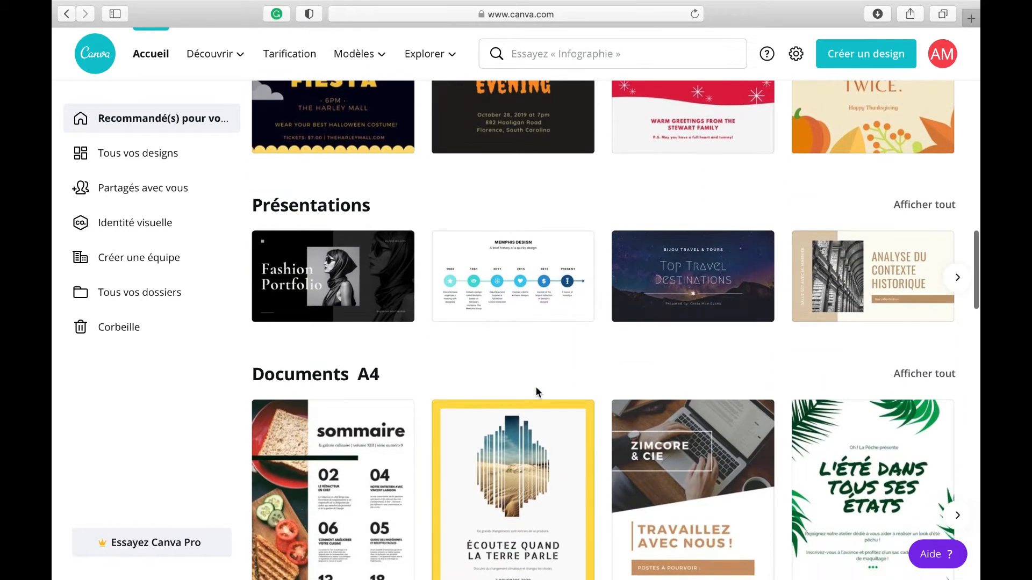
scroll(537, 391, "down", 2)
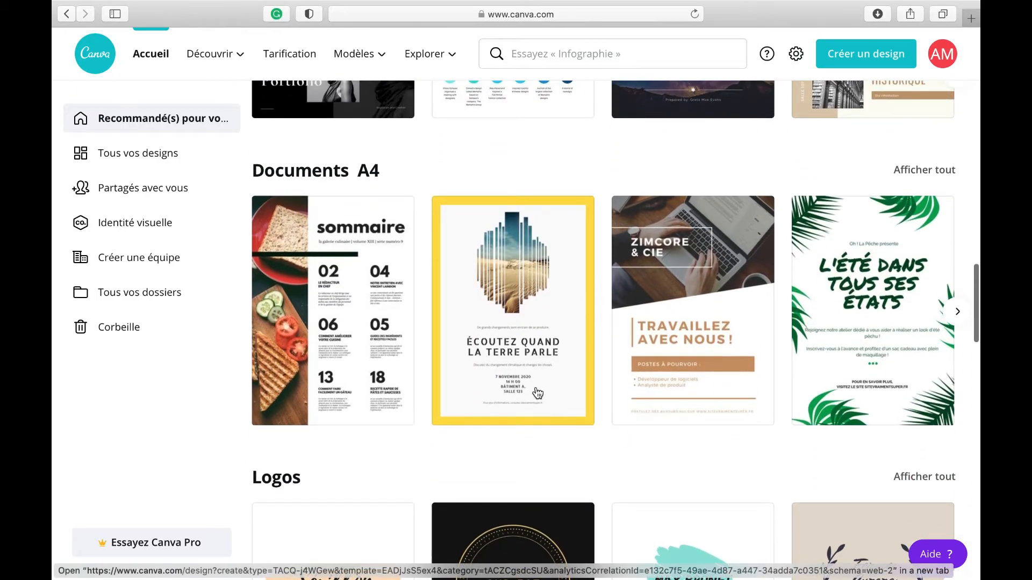
scroll(538, 392, "down", 10)
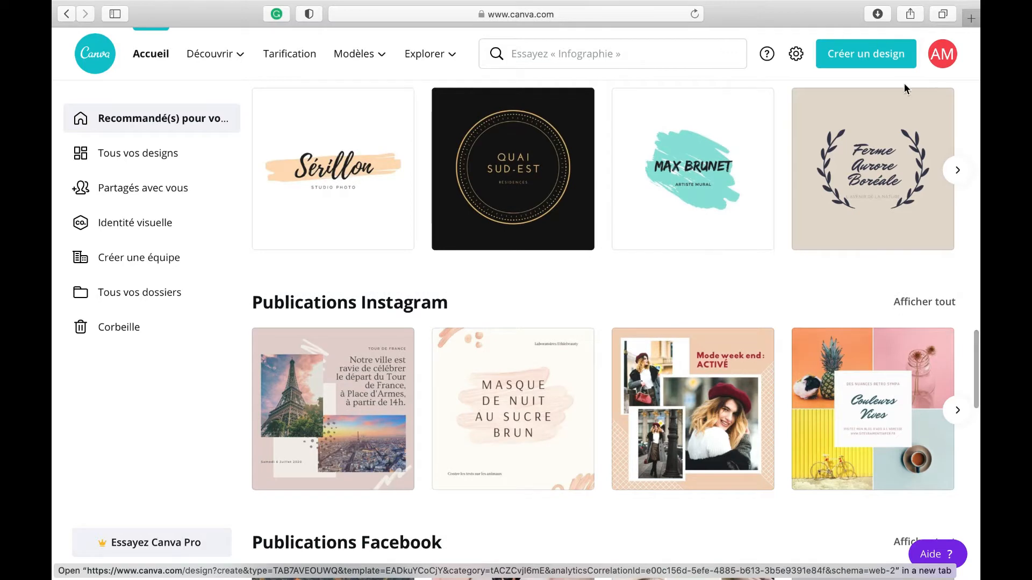
scroll(572, 395, "down", 3)
scroll(572, 395, "up", 2)
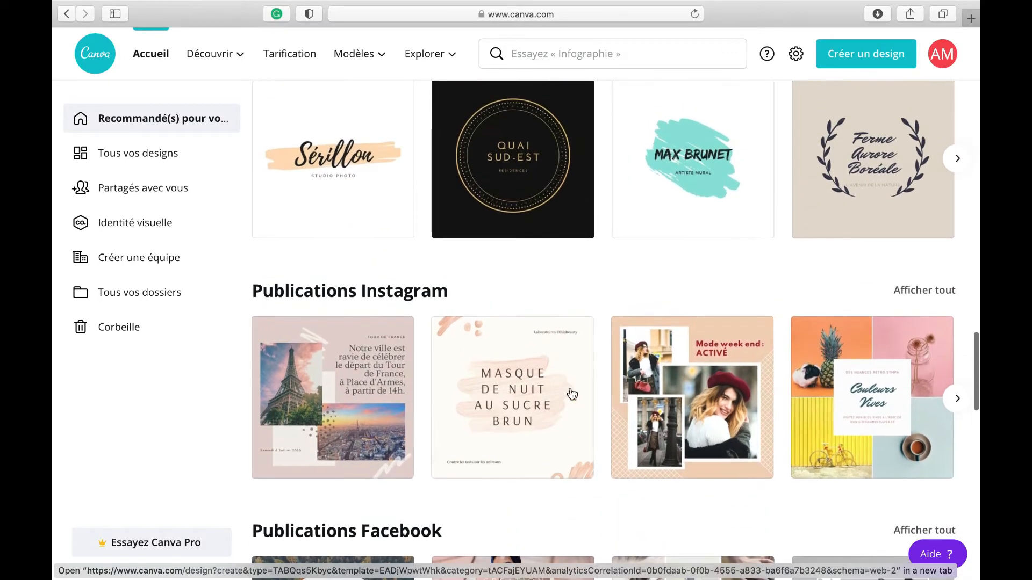
scroll(571, 394, "down", 8)
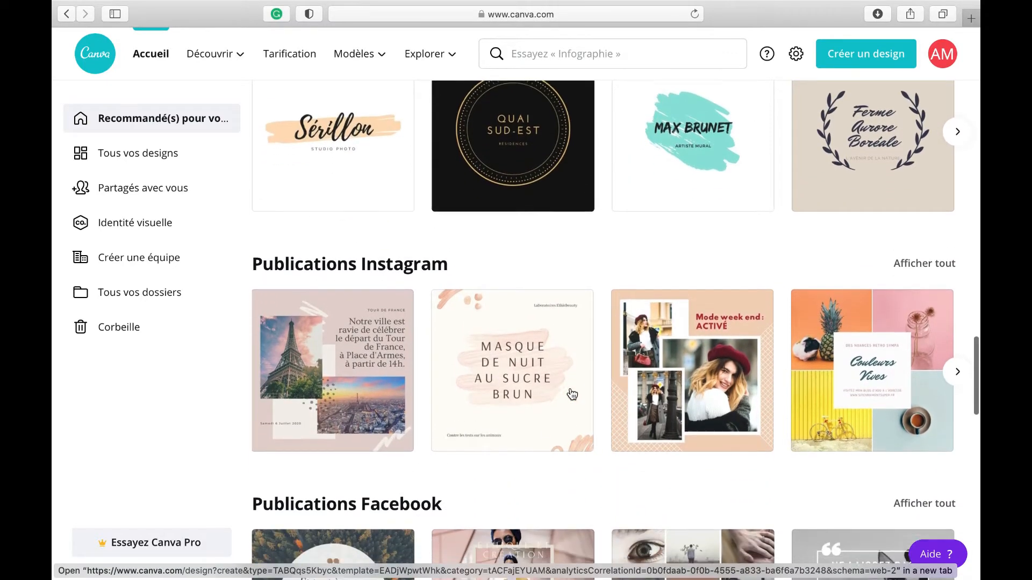
scroll(571, 394, "down", 14)
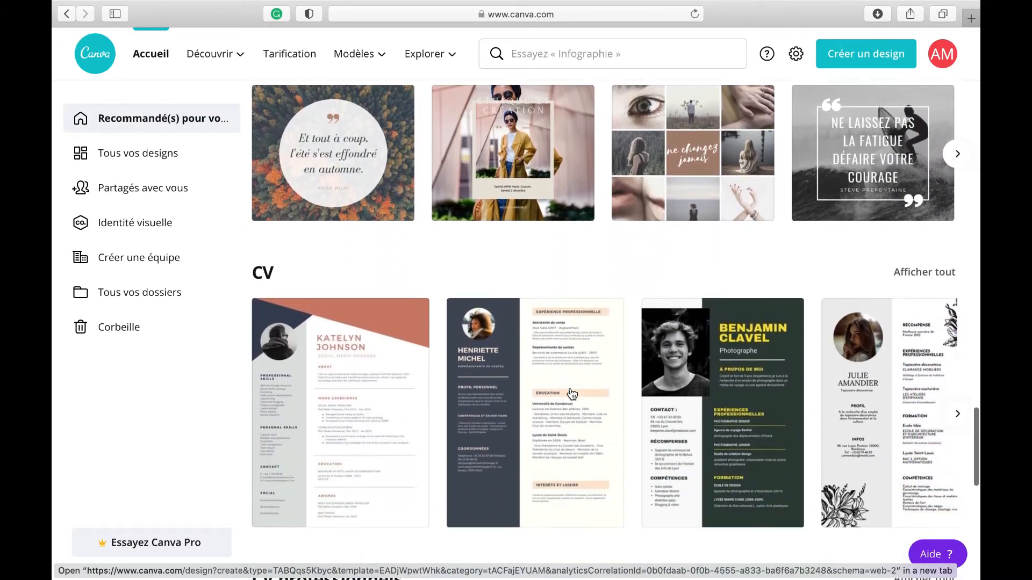
scroll(573, 375, "down", 18)
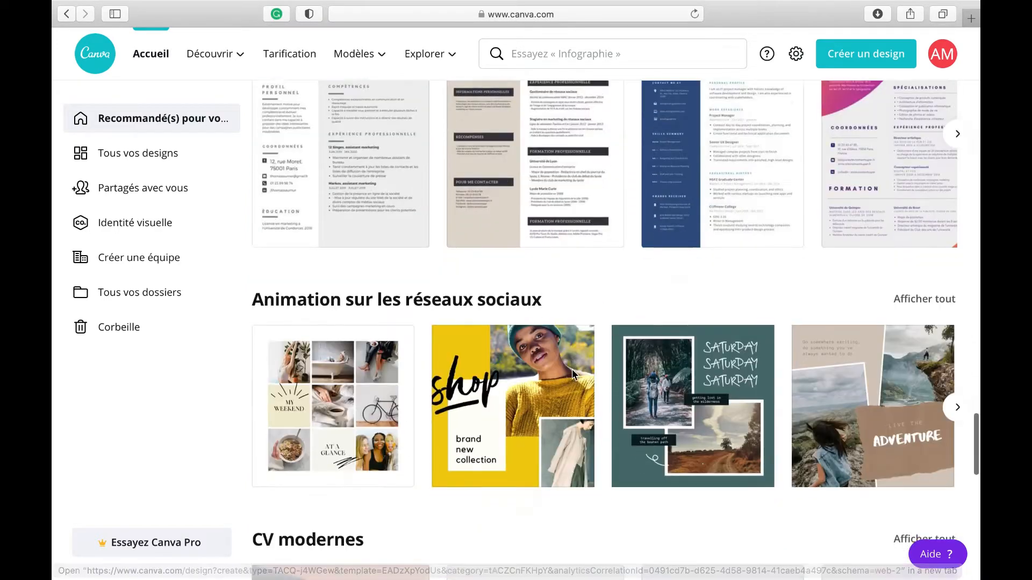
scroll(572, 375, "down", 11)
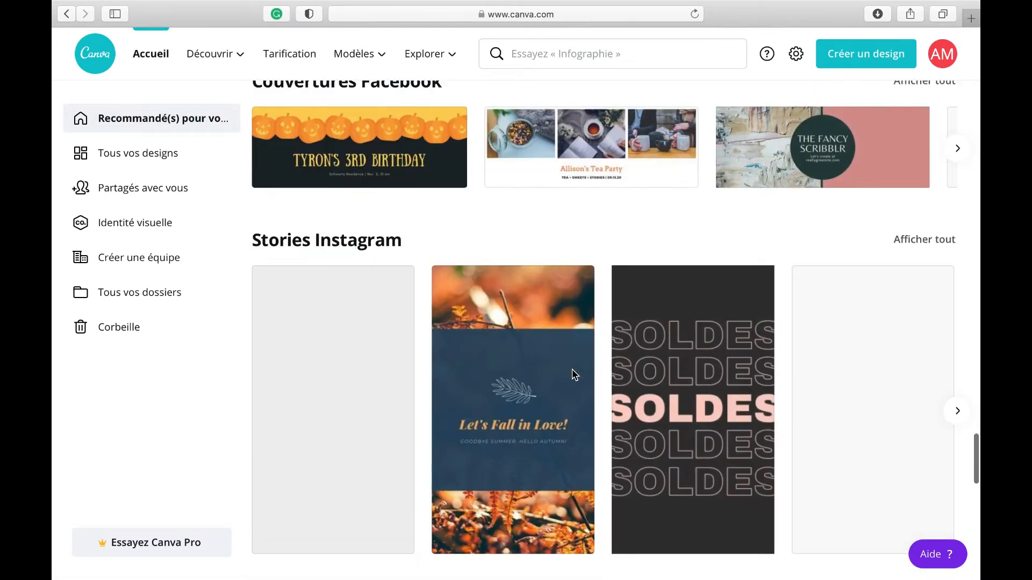
scroll(571, 375, "down", 15)
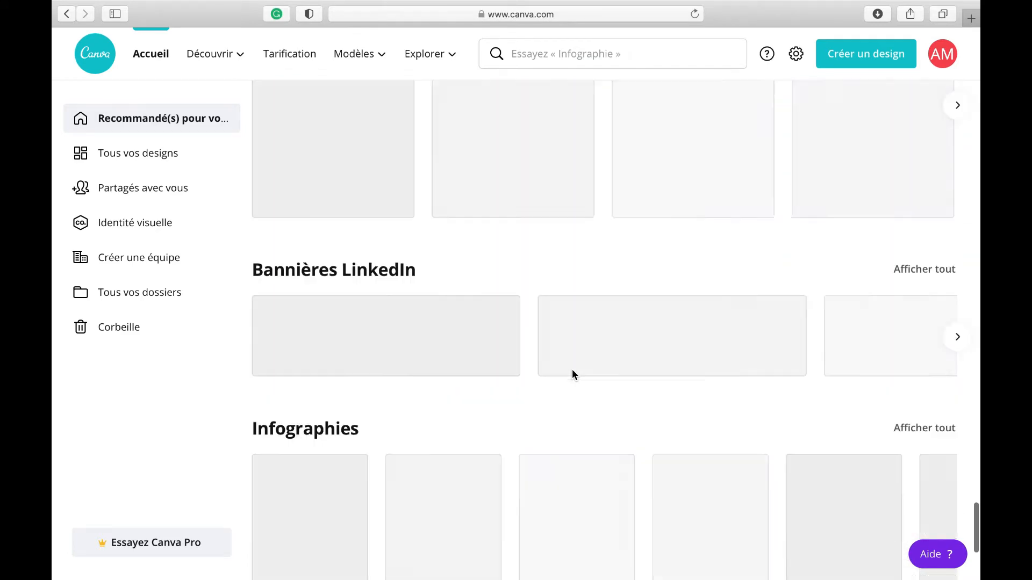
scroll(572, 370, "down", 10)
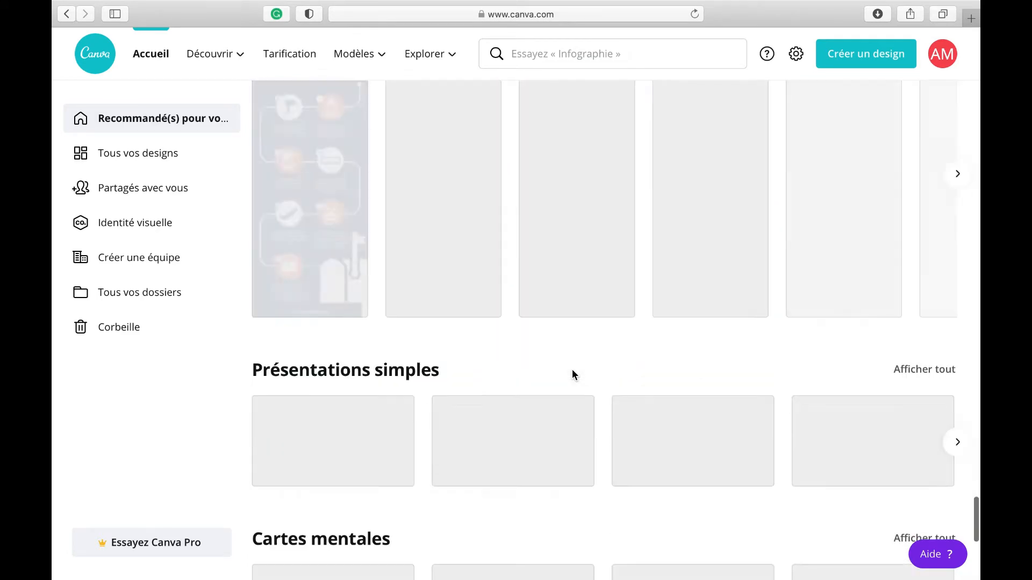
scroll(572, 369, "down", 1)
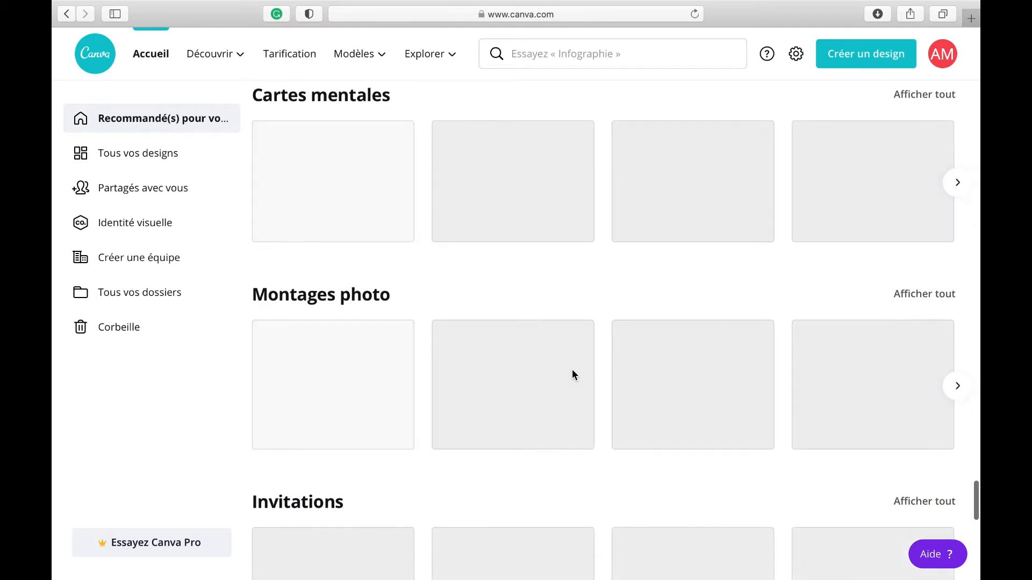
scroll(427, 369, "down", 1)
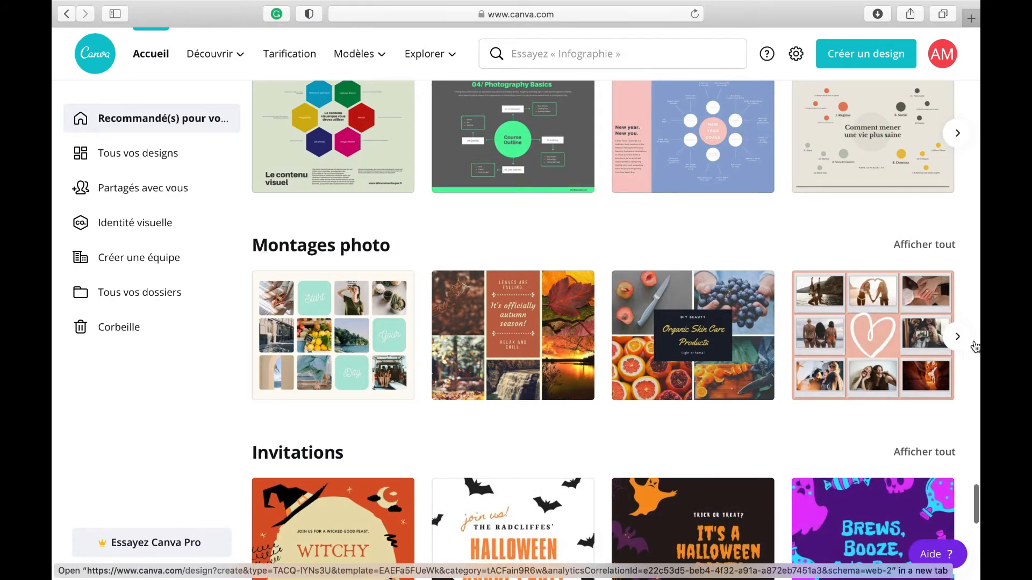
- Page the Montages photo carousel forward to 'Scènes de mon jardin intérieur' and the row's end
left_click(957, 336)
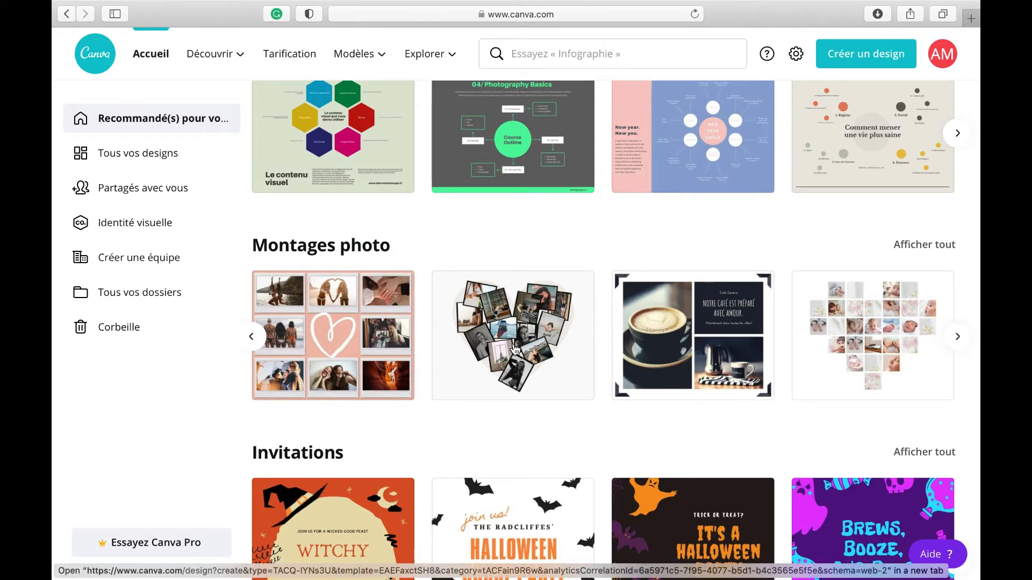
left_click(956, 337)
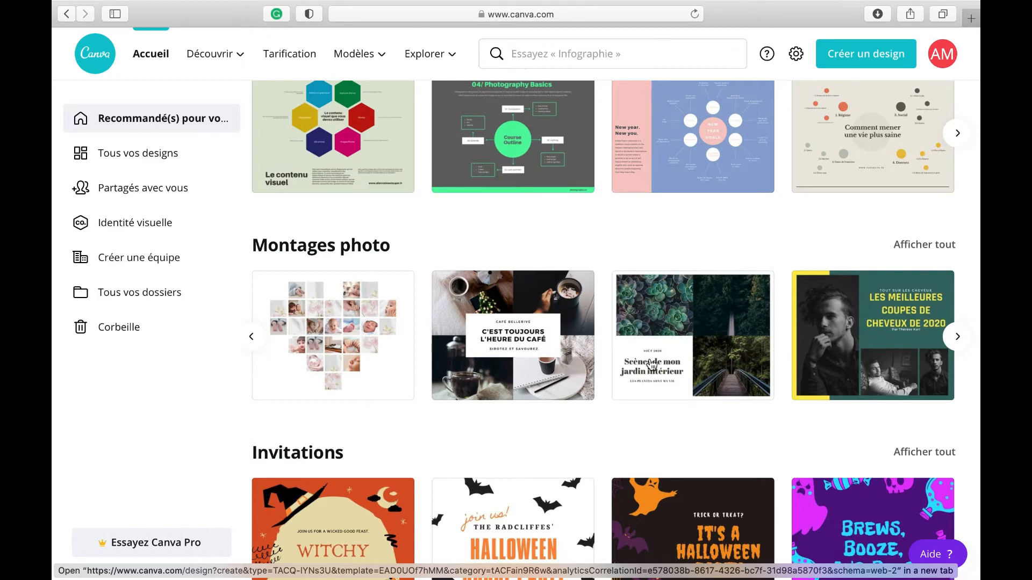
left_click(947, 346)
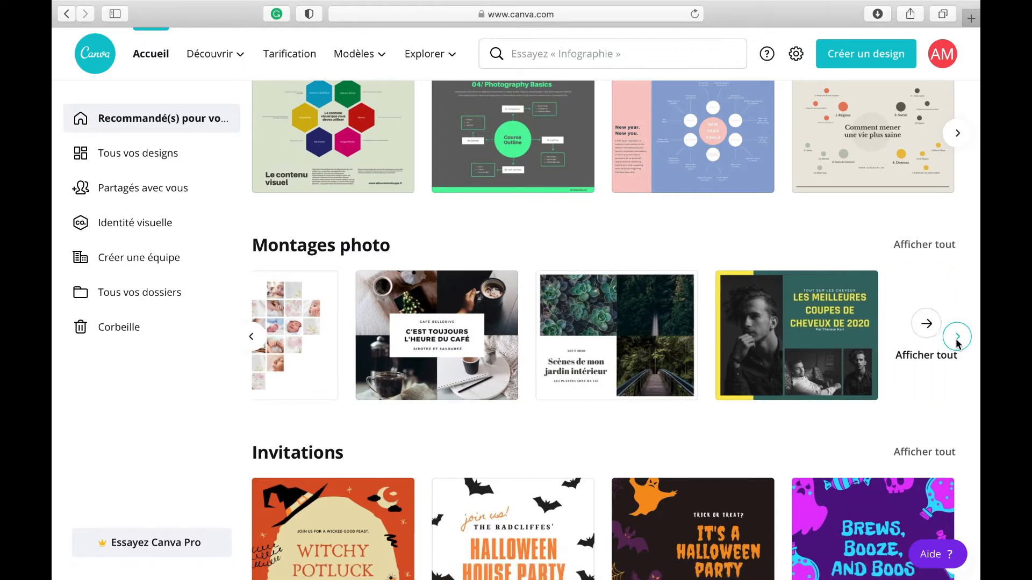
left_click(928, 328)
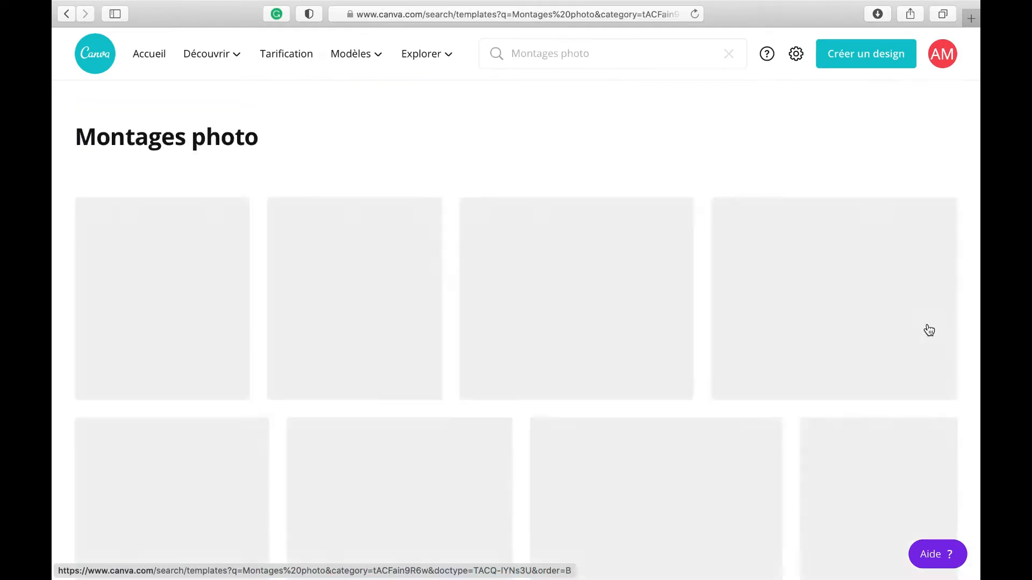
scroll(599, 322, "down", 1)
scroll(598, 322, "down", 15)
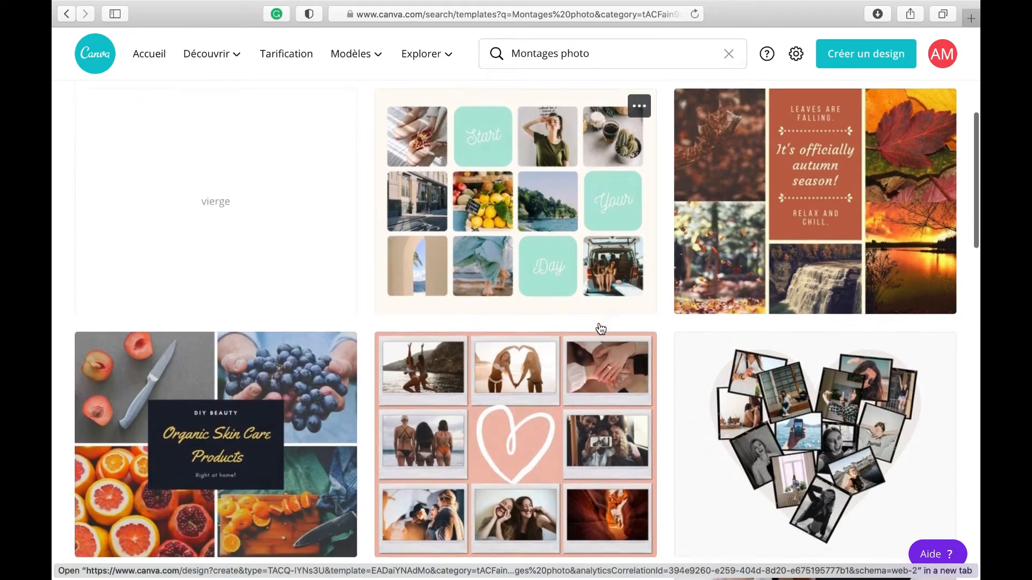
scroll(600, 301, "down", 20)
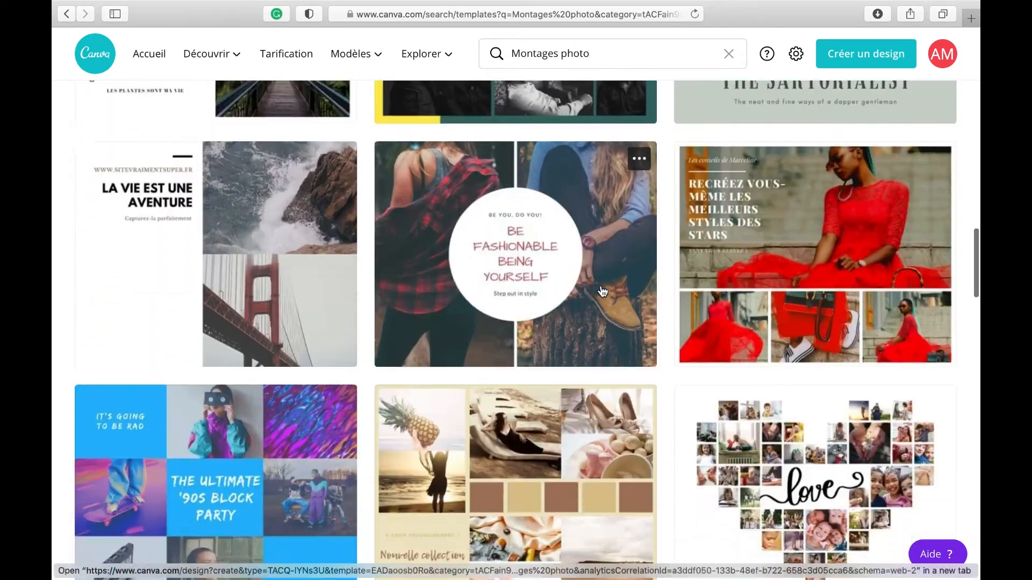
scroll(604, 257, "down", 10)
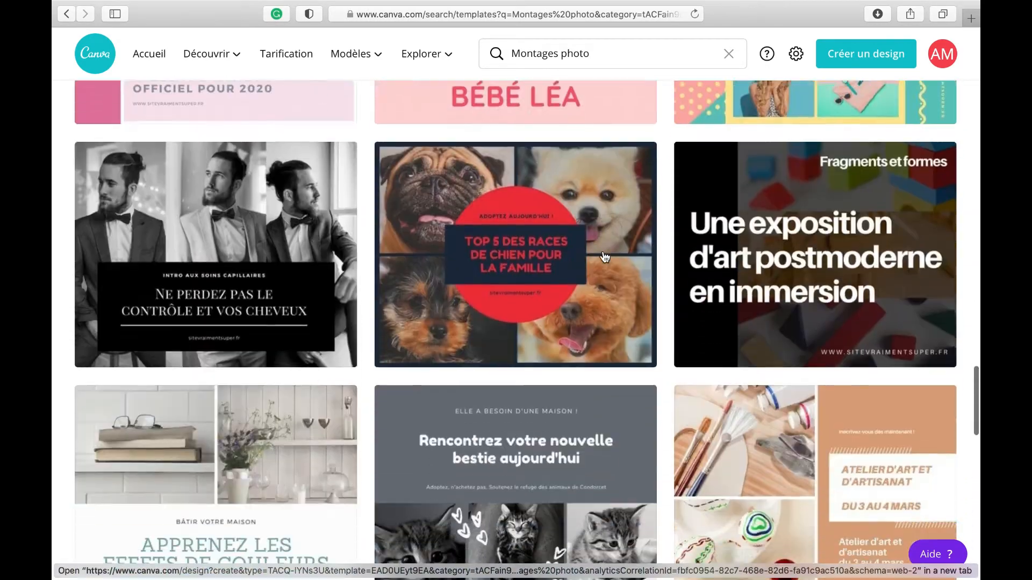
scroll(605, 250, "down", 15)
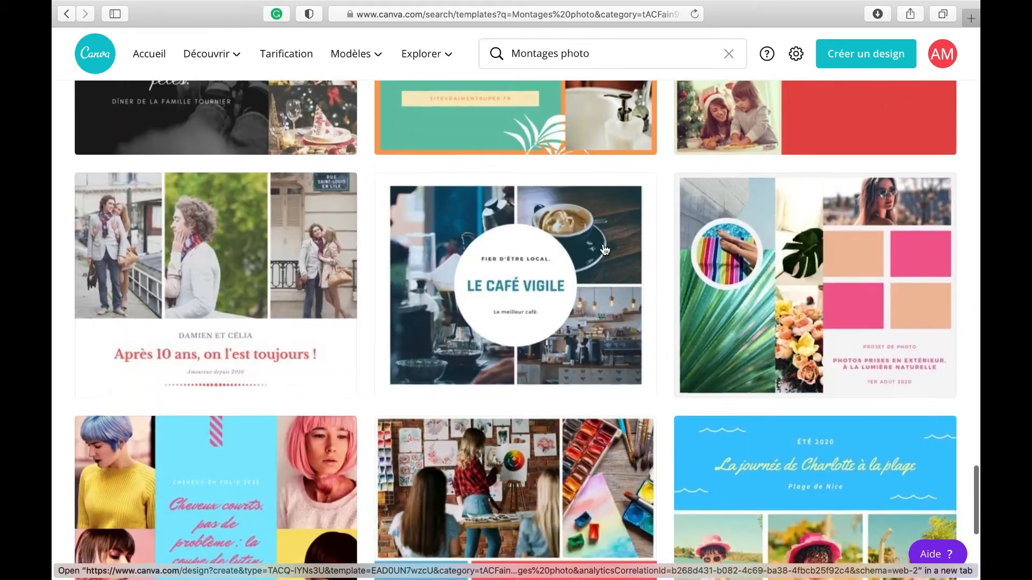
scroll(605, 250, "down", 15)
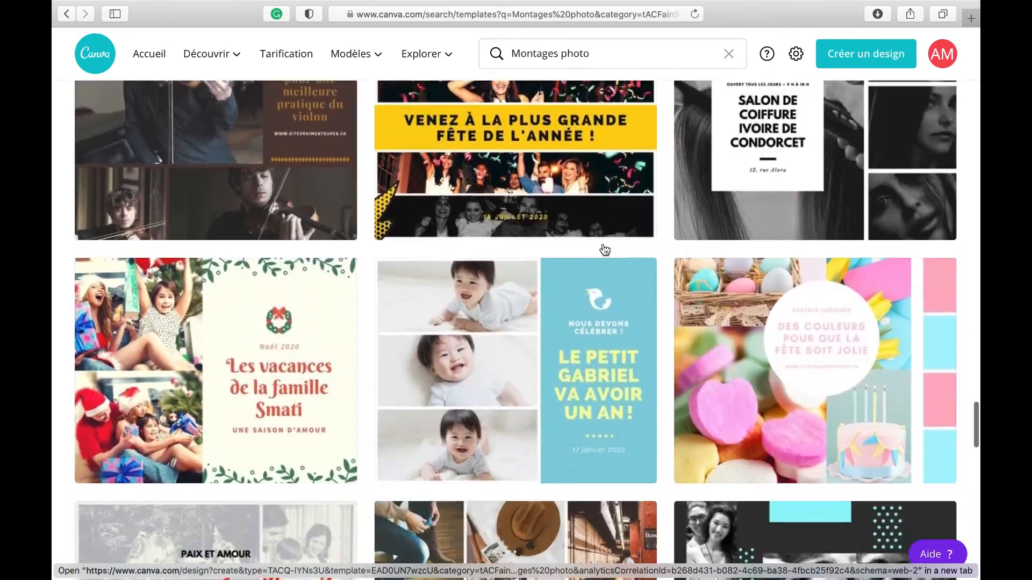
scroll(605, 249, "down", 15)
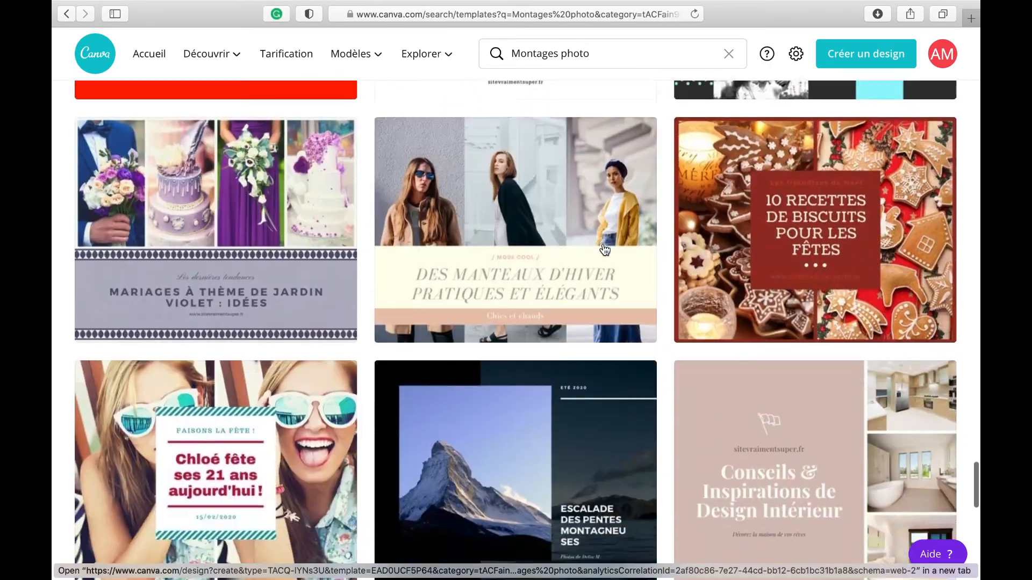
scroll(604, 250, "up", 20)
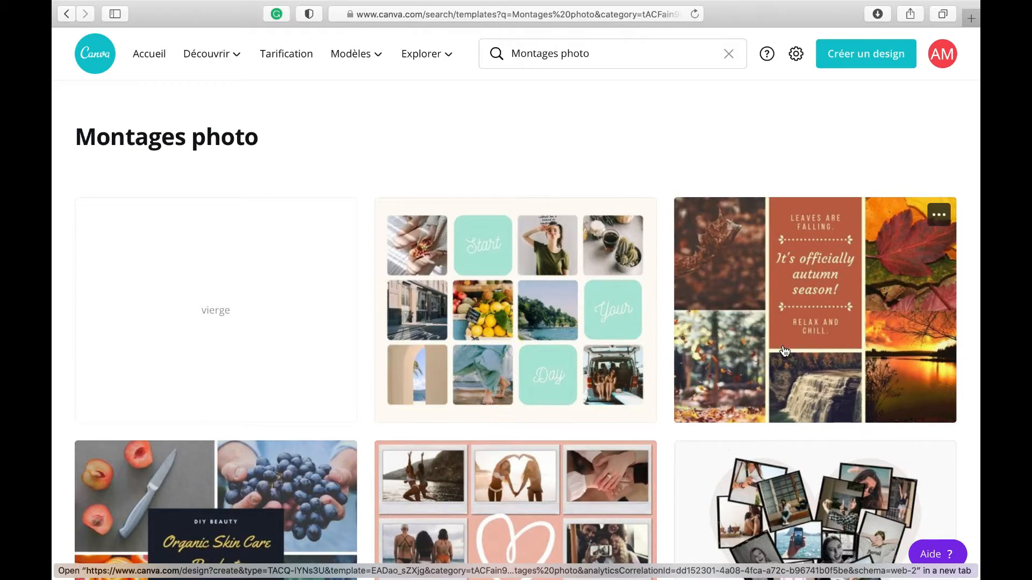
mouse_move(355, 53)
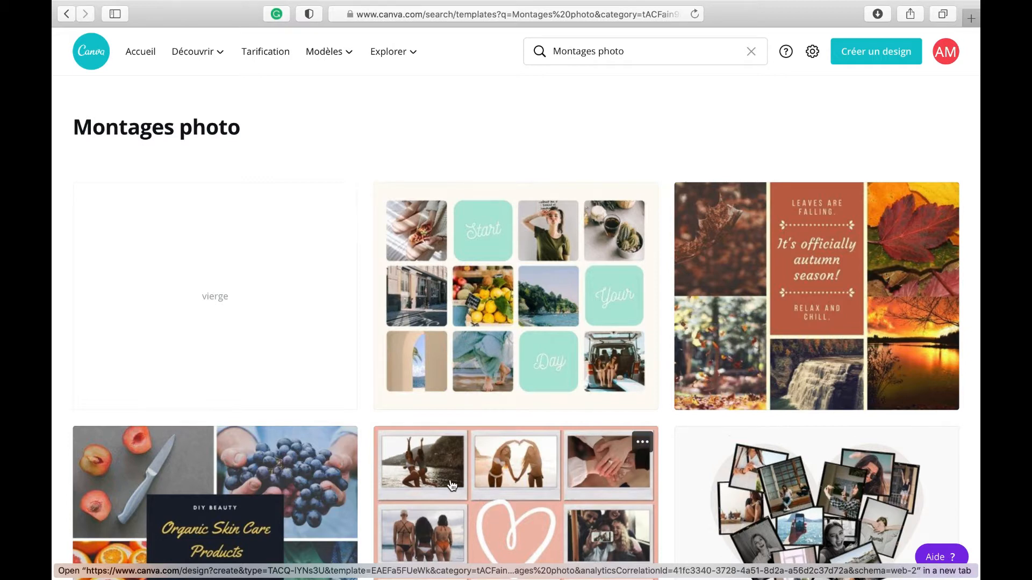
scroll(611, 360, "down", 3)
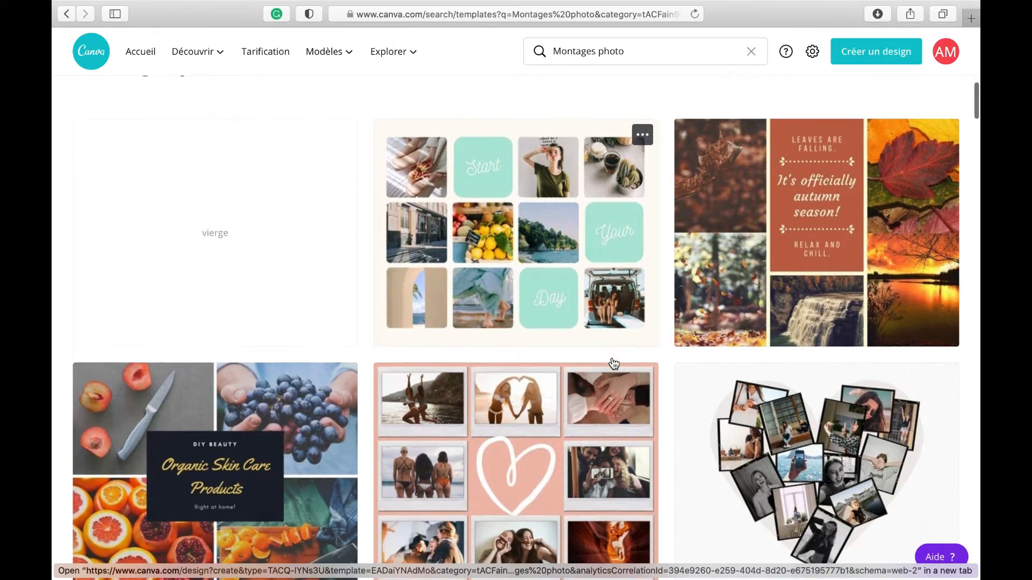
scroll(612, 359, "down", 1)
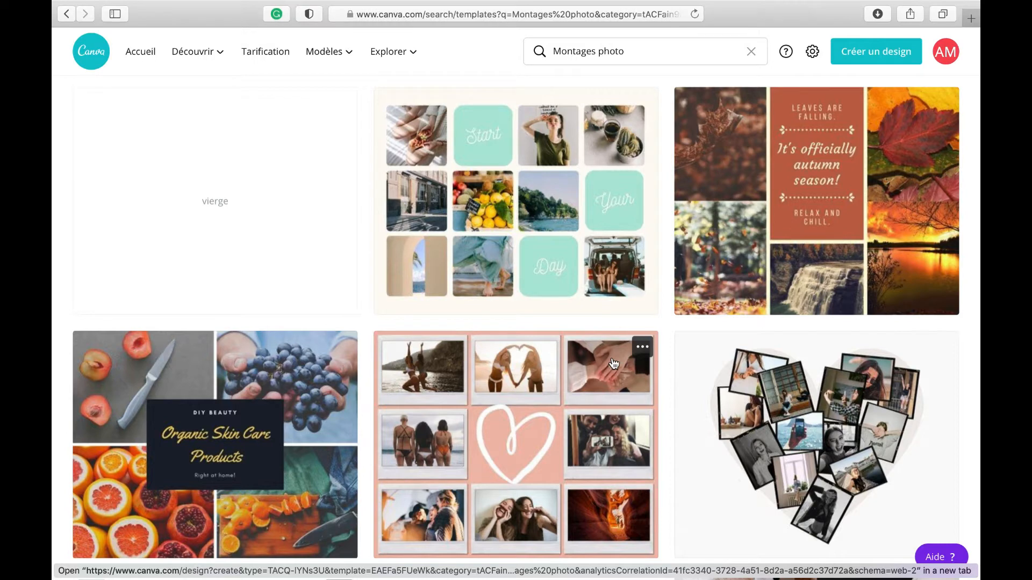
scroll(614, 364, "down", 8)
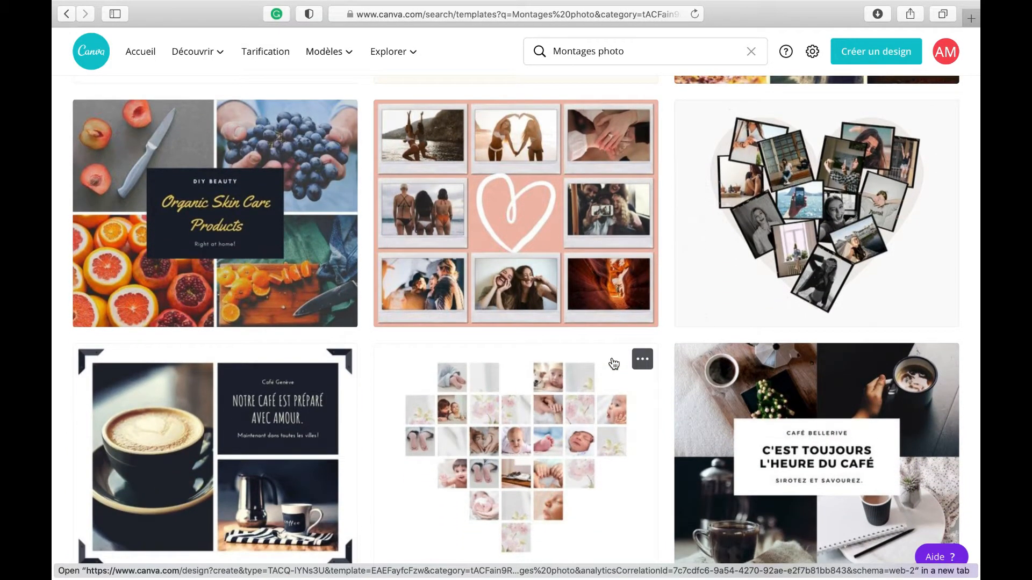
scroll(613, 364, "up", 5)
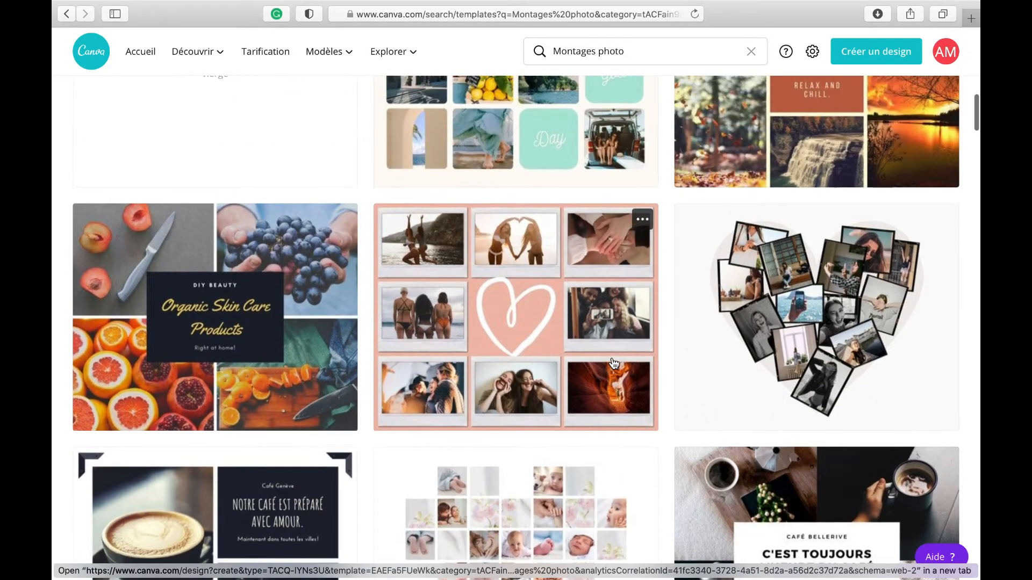
scroll(614, 363, "up", 4)
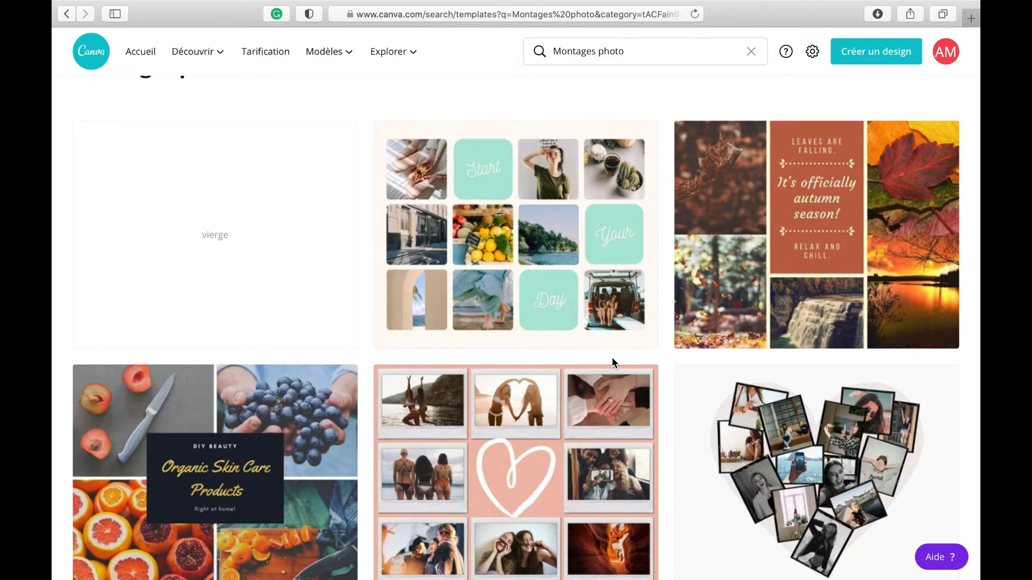
scroll(613, 361, "down", 10)
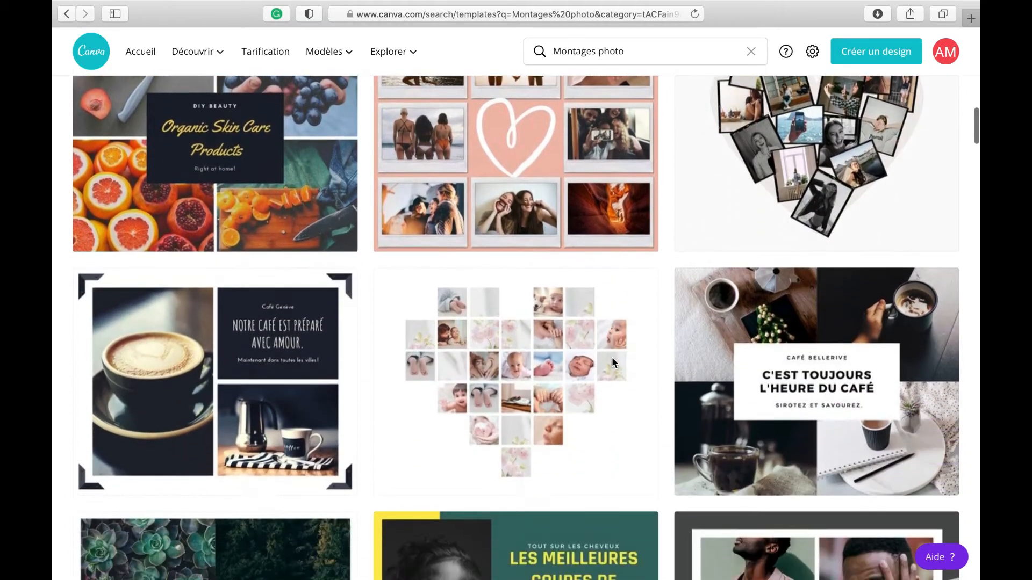
scroll(612, 358, "down", 14)
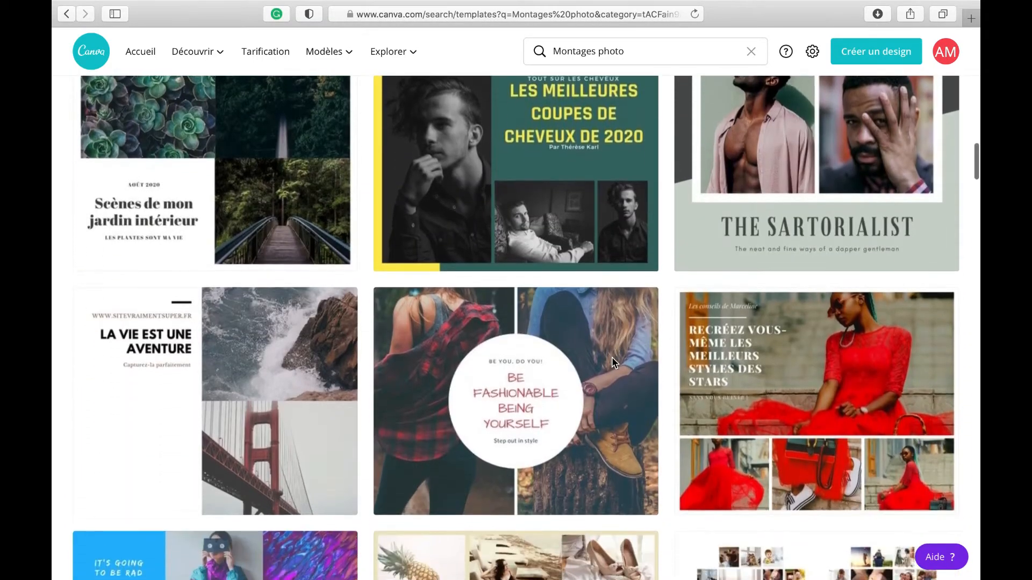
scroll(611, 357, "down", 4)
scroll(613, 359, "down", 2)
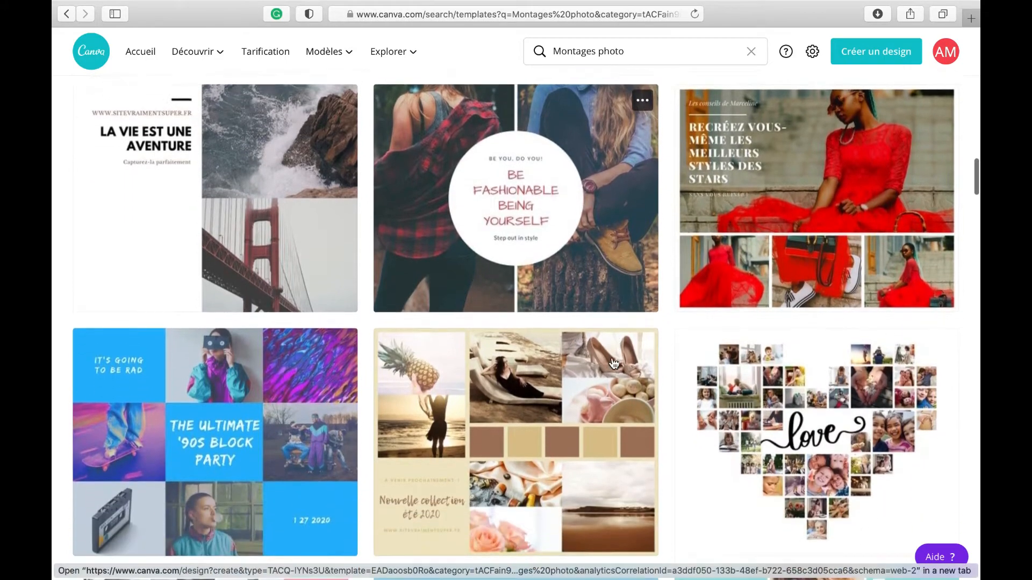
scroll(614, 364, "down", 1)
scroll(614, 364, "up", 1)
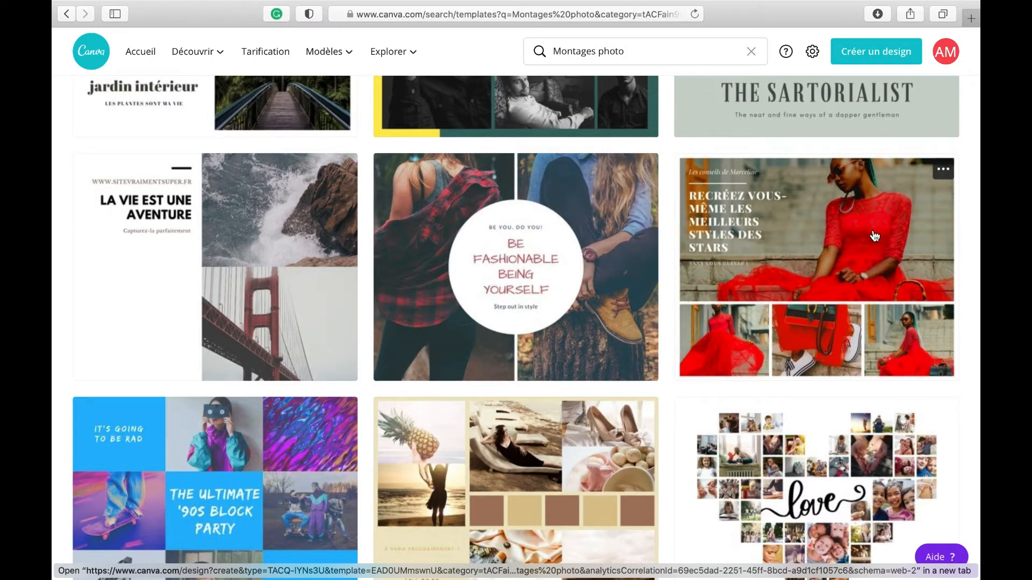
scroll(814, 253, "up", 10)
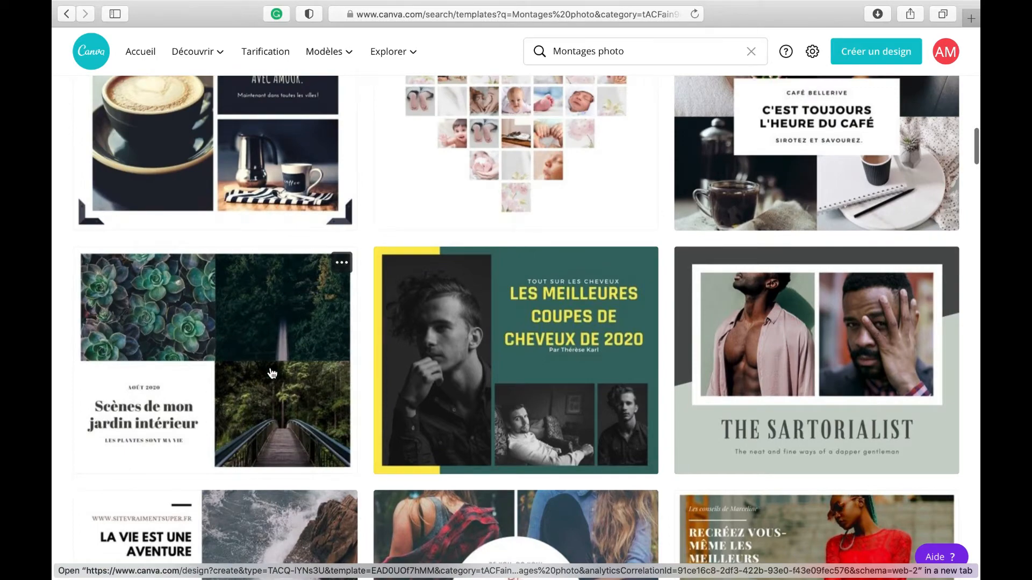
scroll(272, 376, "up", 4)
scroll(273, 374, "up", 3)
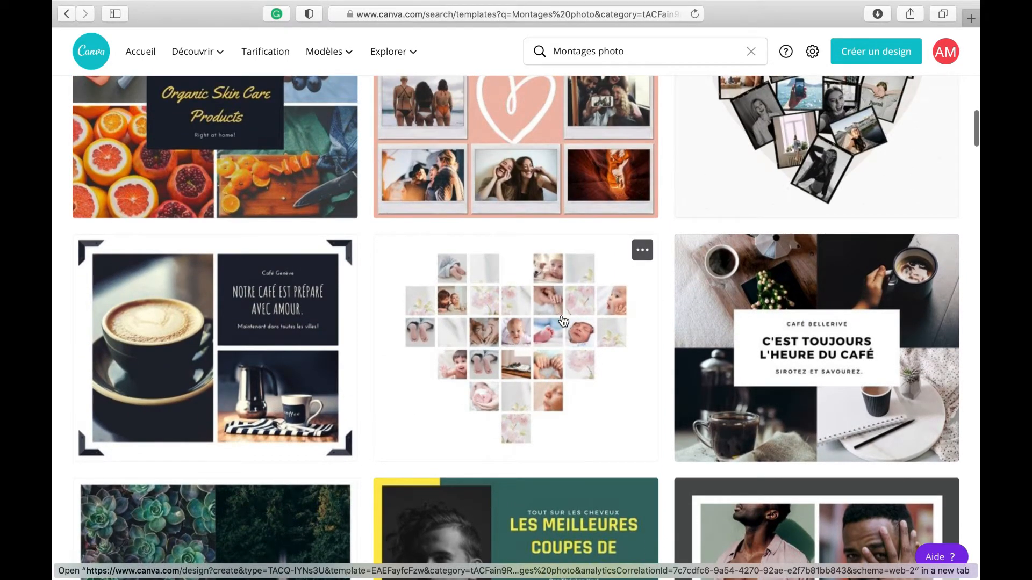
scroll(563, 321, "up", 2)
scroll(563, 321, "up", 2)
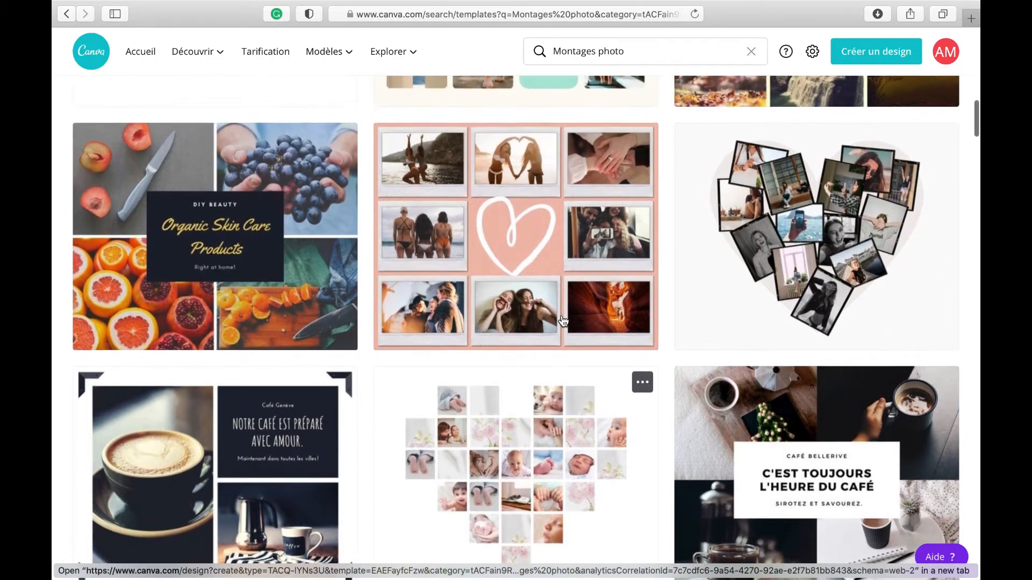
scroll(409, 302, "down", 15)
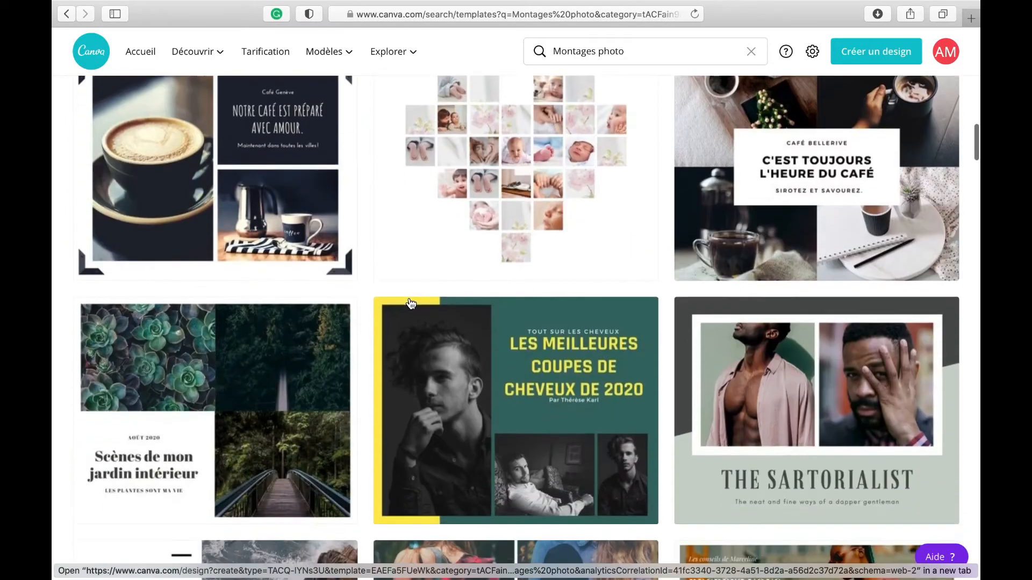
scroll(411, 304, "down", 15)
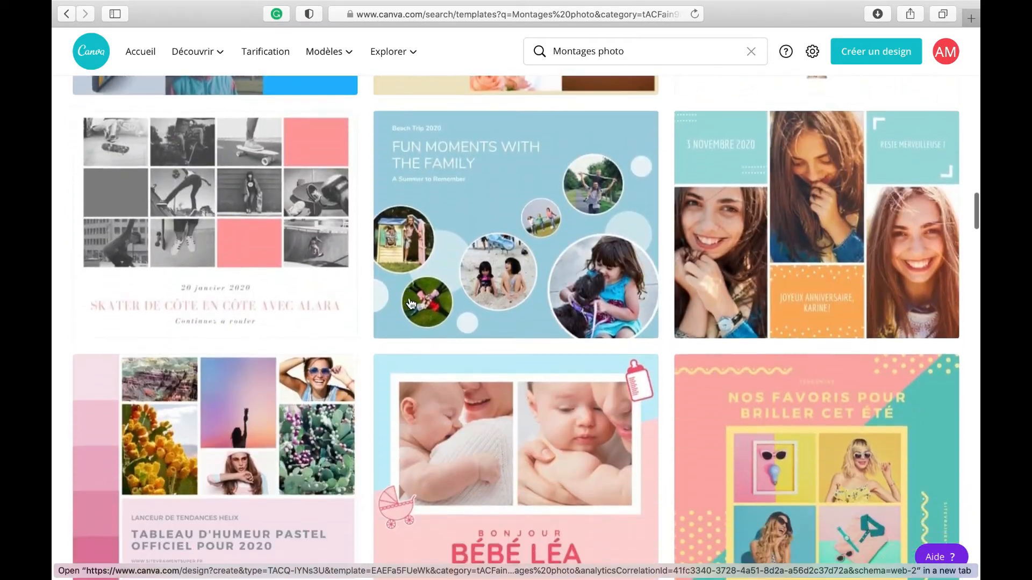
scroll(411, 305, "down", 10)
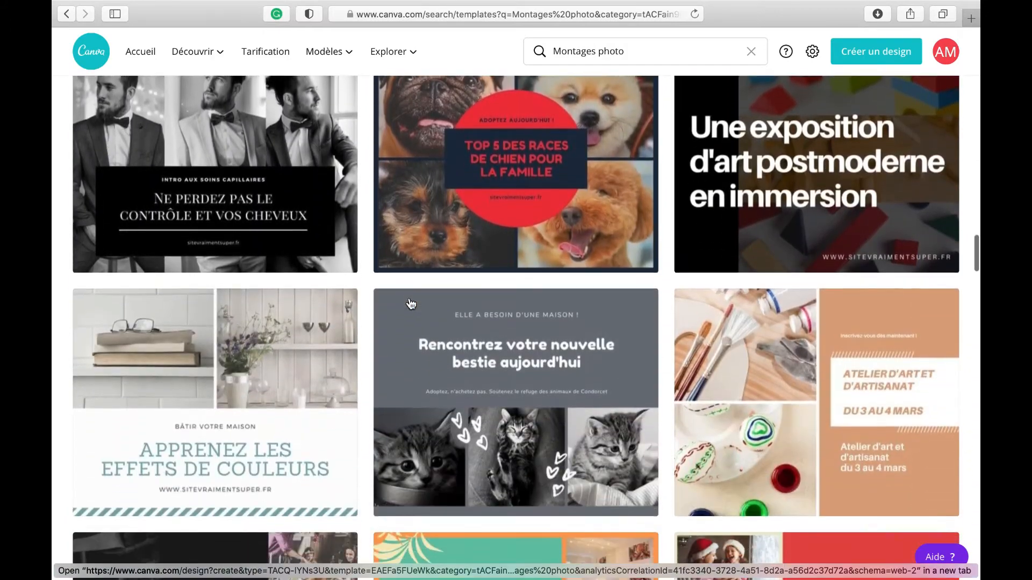
scroll(411, 304, "down", 10)
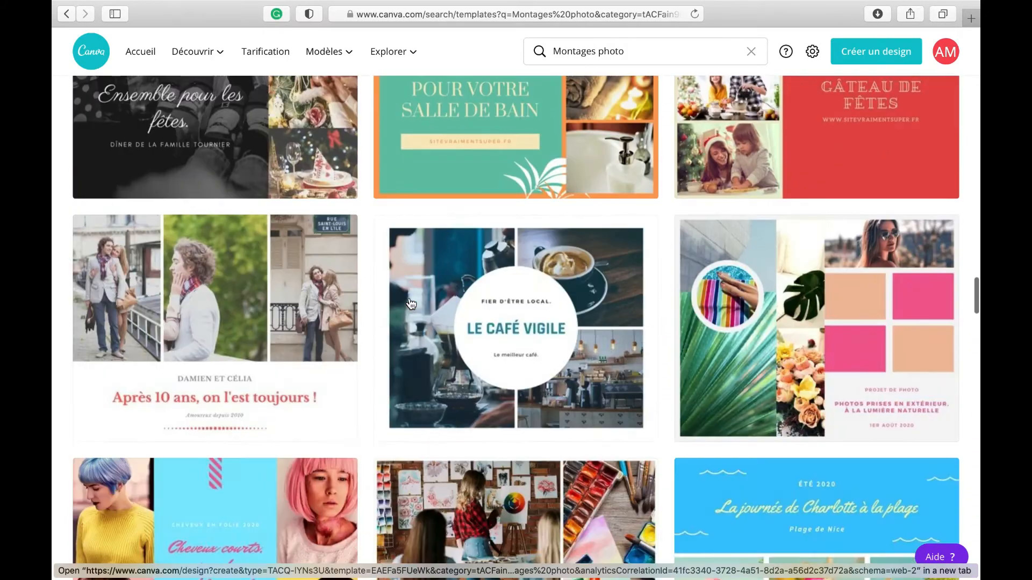
scroll(411, 304, "down", 10)
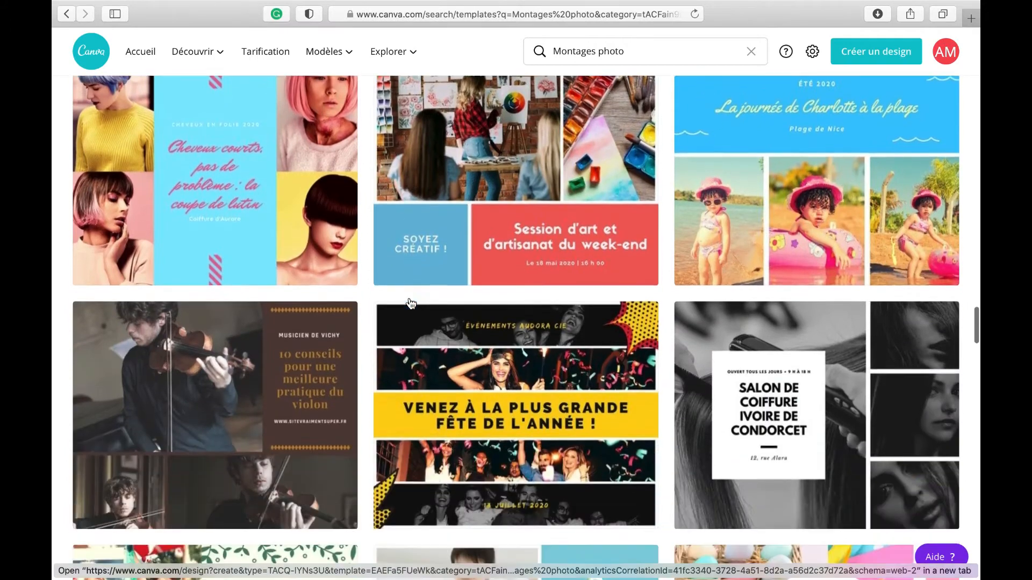
scroll(417, 283, "down", 8)
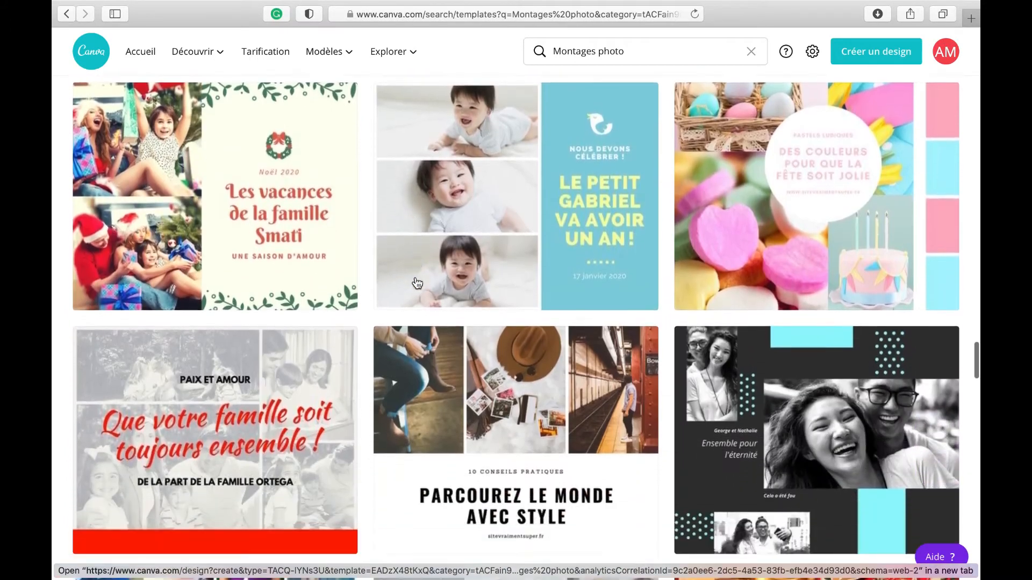
scroll(417, 284, "down", 2)
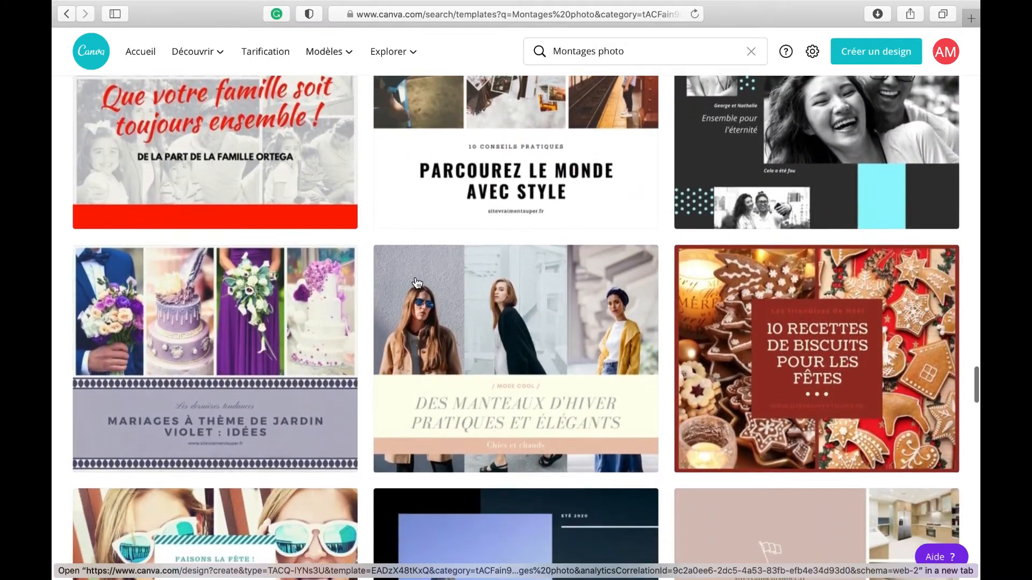
scroll(417, 283, "up", 15)
scroll(417, 283, "up", 15)
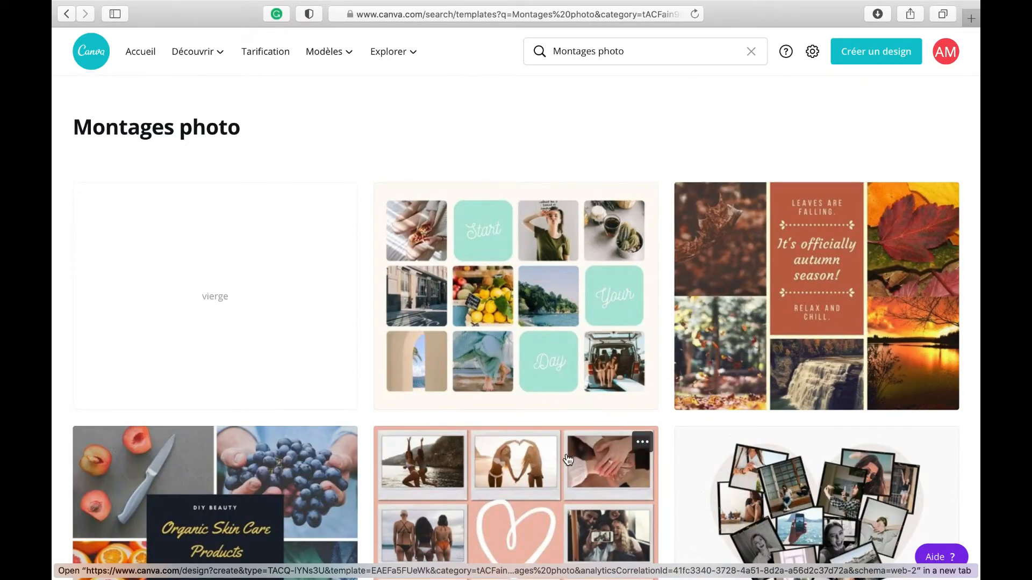
scroll(504, 544, "down", 5)
scroll(504, 543, "down", 2)
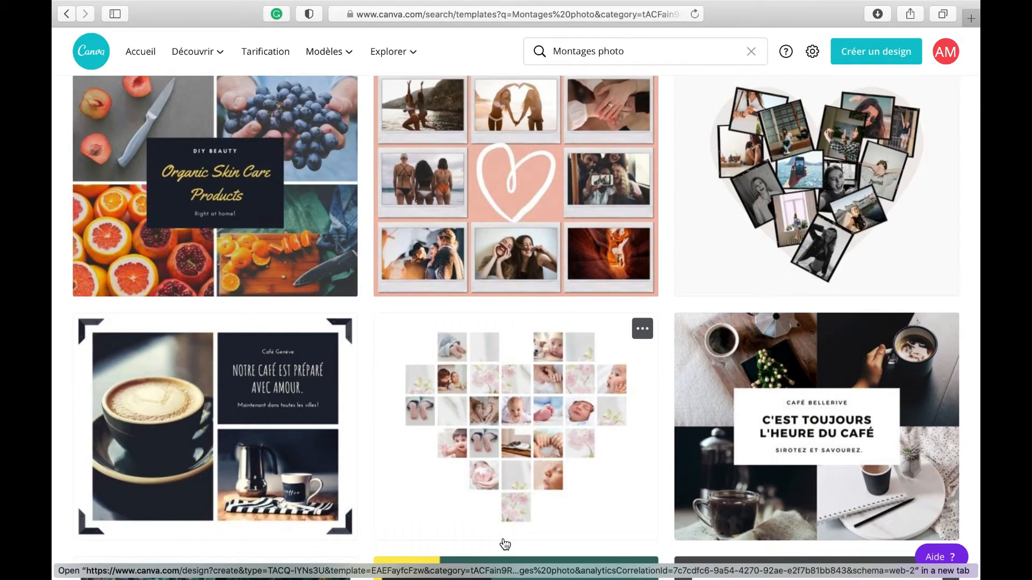
scroll(505, 543, "up", 7)
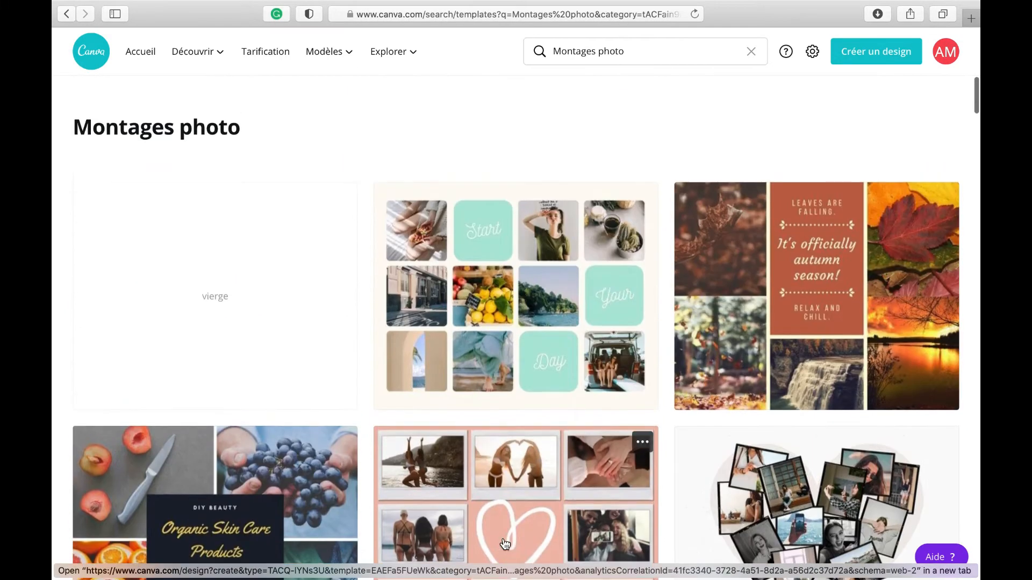
scroll(505, 544, "down", 1)
scroll(505, 543, "down", 10)
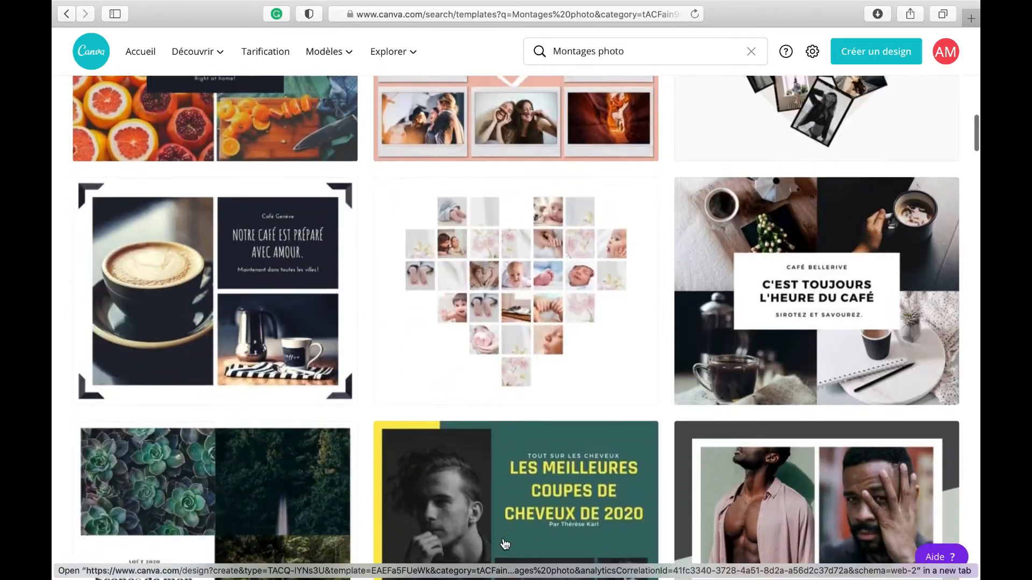
scroll(505, 543, "down", 2)
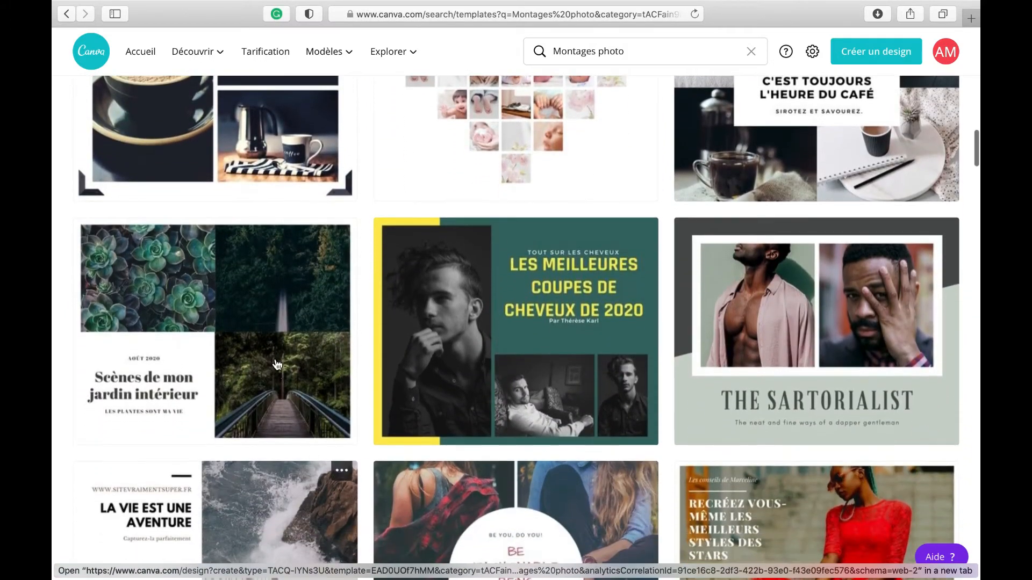
- Open the 'Scènes de mon jardin intérieur' montage template and dismiss the collaboration tip
left_click(278, 358, "super")
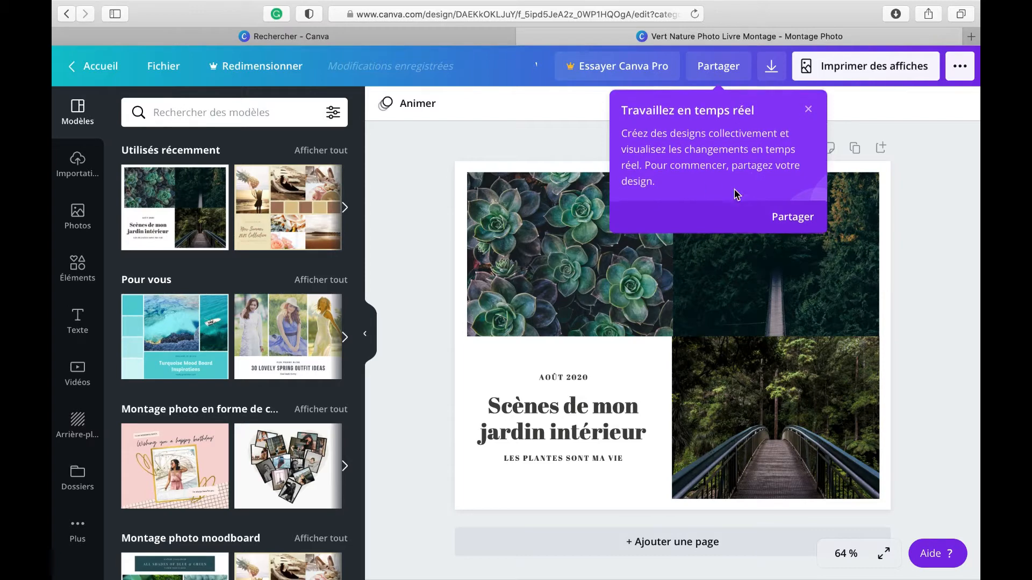
left_click(809, 111)
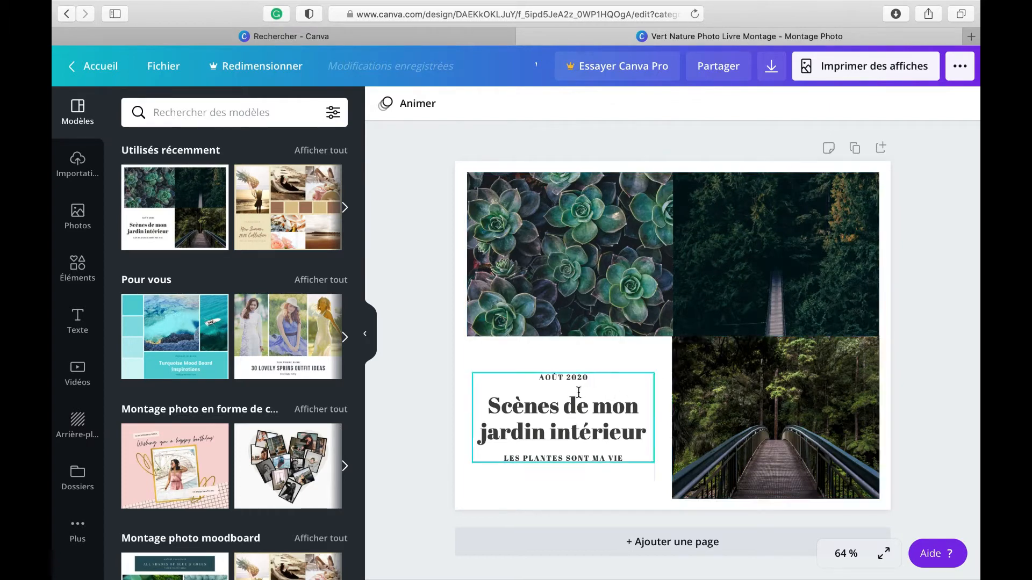
- Rewrite the title 'Scènes de mon jardin intérieur' word by word as 'Automne hiver 2021-2022'
left_click(580, 408)
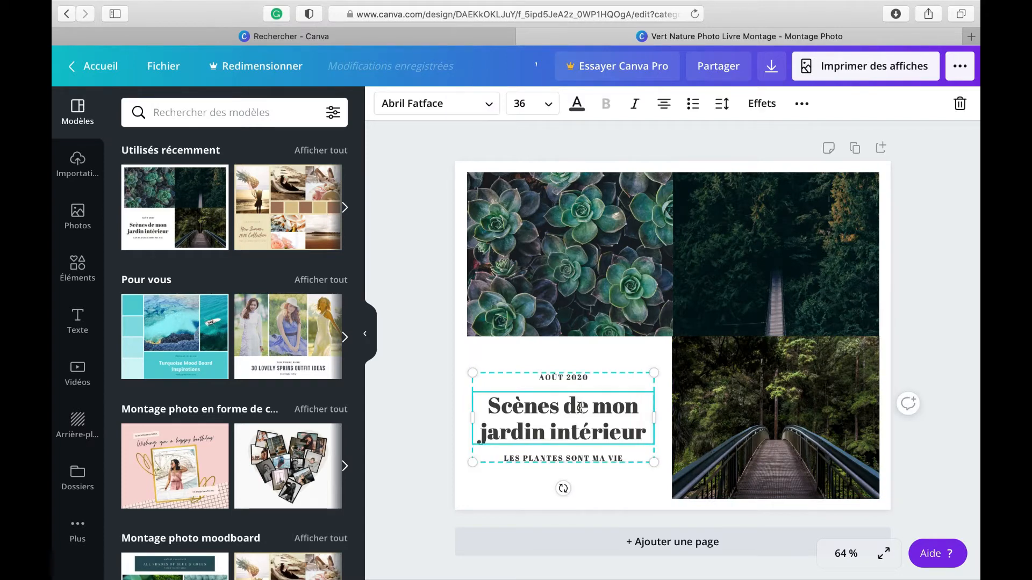
mouse_move(580, 408)
left_mouse_down()
mouse_move(504, 407)
mouse_move(593, 403)
mouse_move(584, 420)
mouse_move(577, 410)
left_mouse_up()
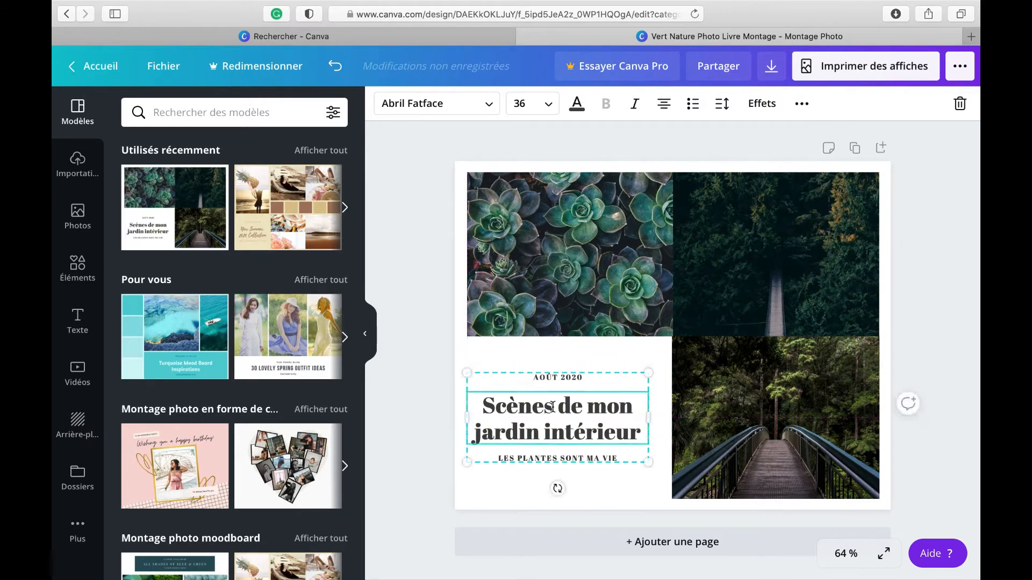
left_click(552, 407)
key("BackSpace")
key("BackSpace")
key("BackSpace")
key("BackSpace")
key("BackSpace")
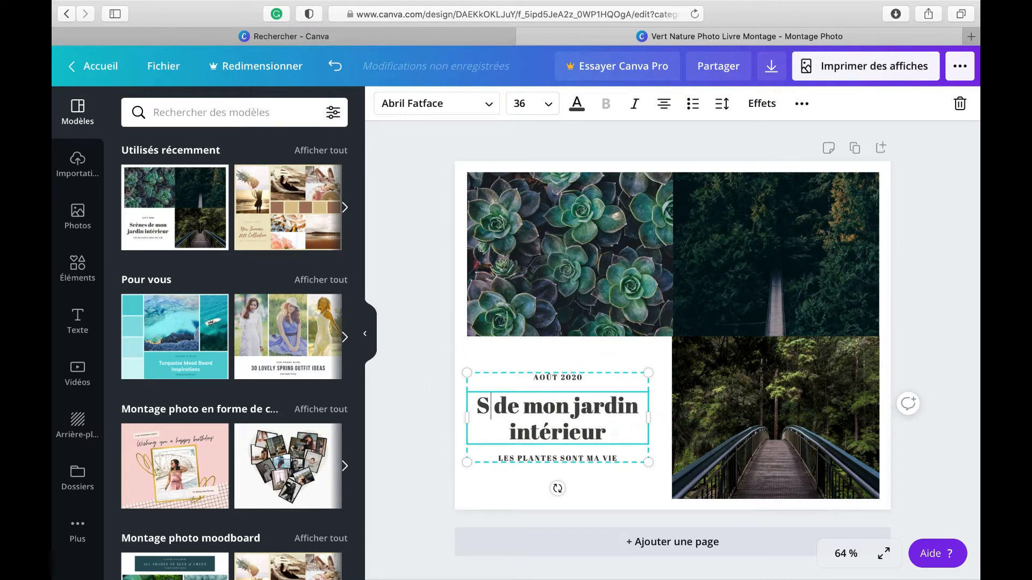
key("BackSpace")
type("Automn")
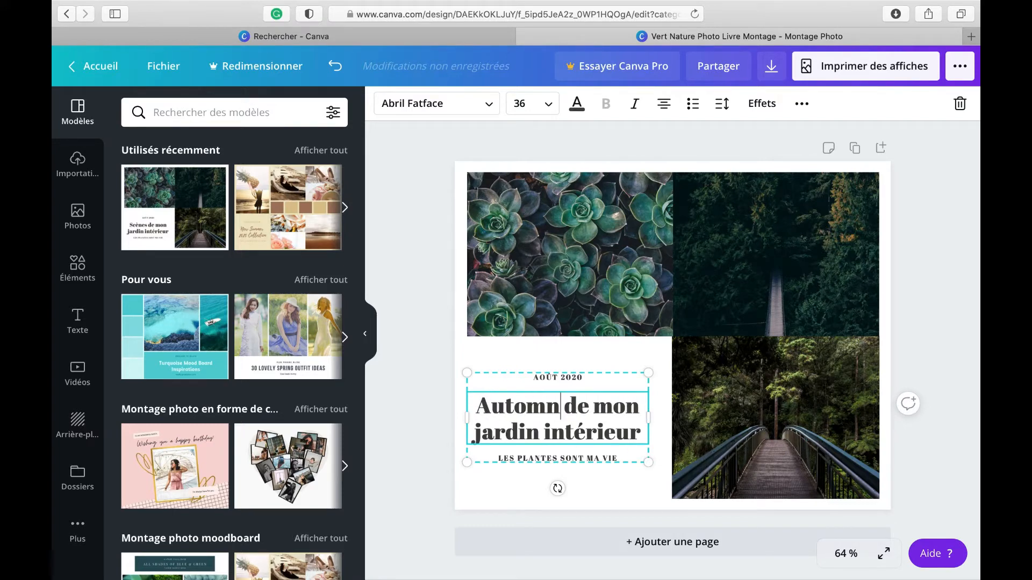
type("e")
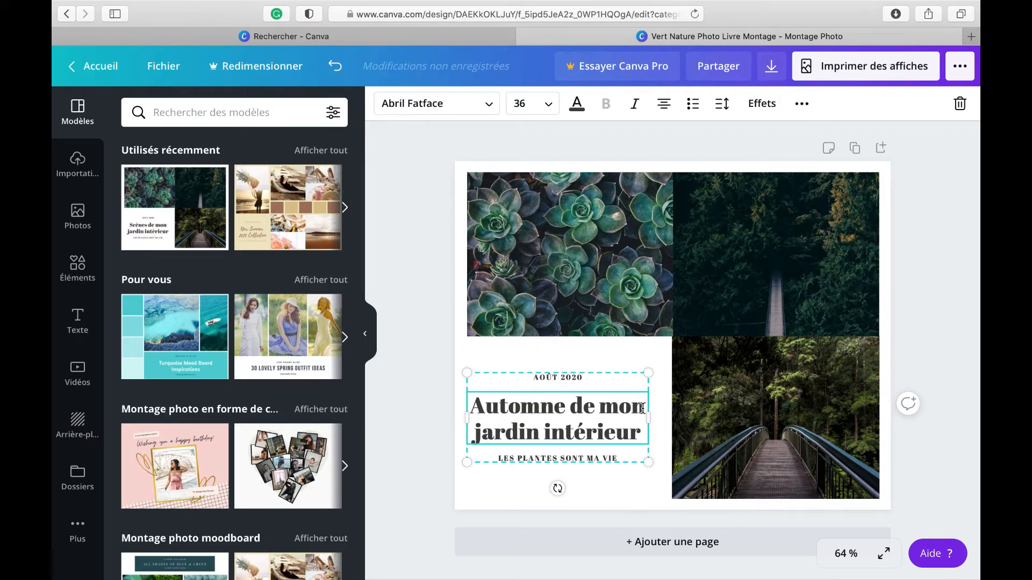
left_click_drag(643, 409, 575, 408)
type("hiver")
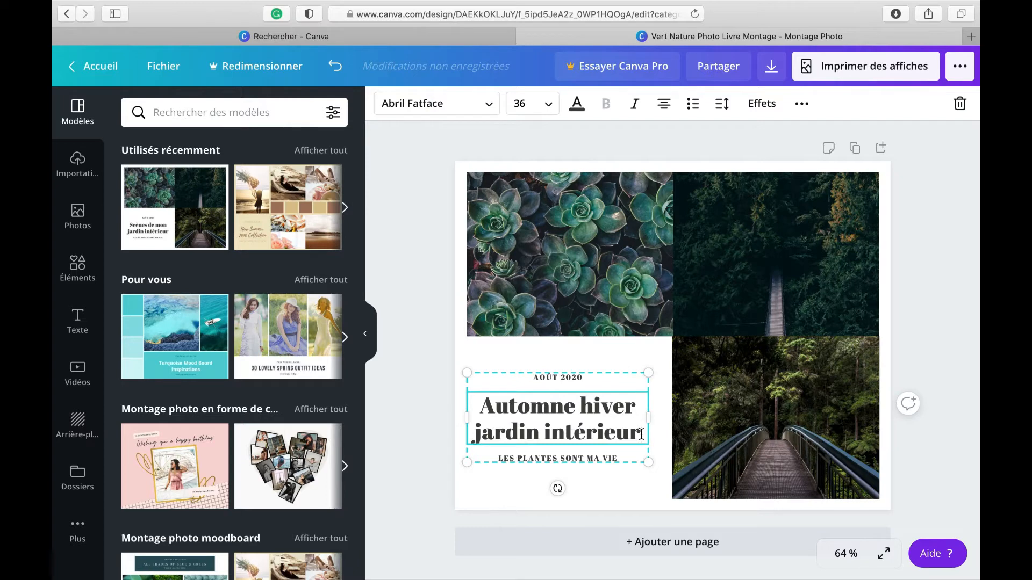
left_click_drag(641, 434, 477, 436)
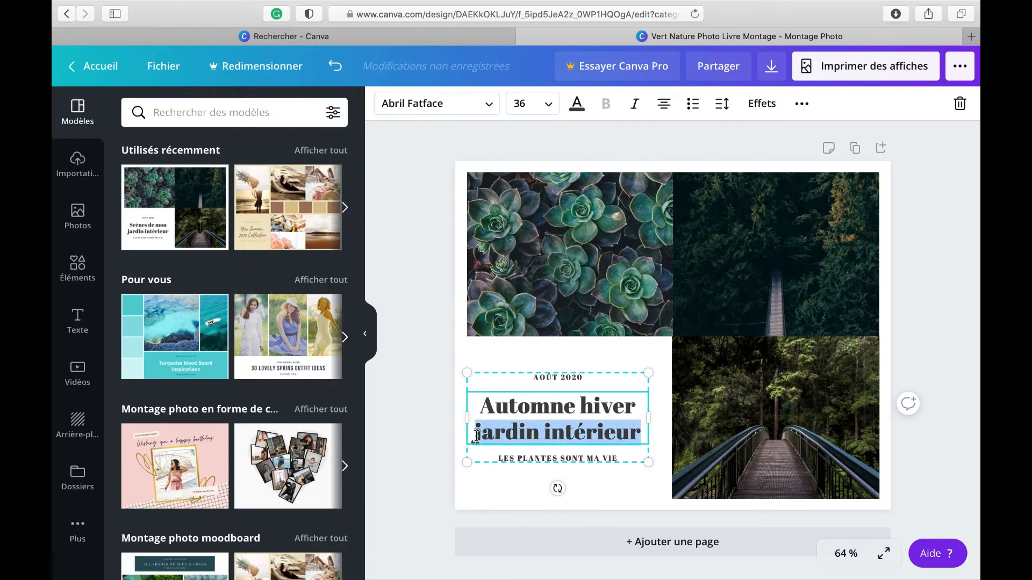
type("2021-")
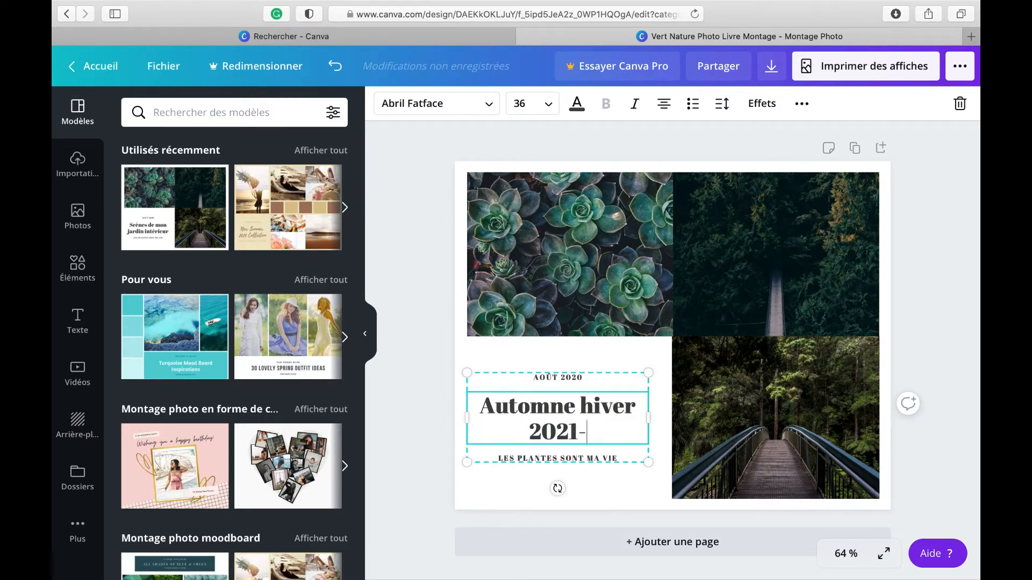
type("2022")
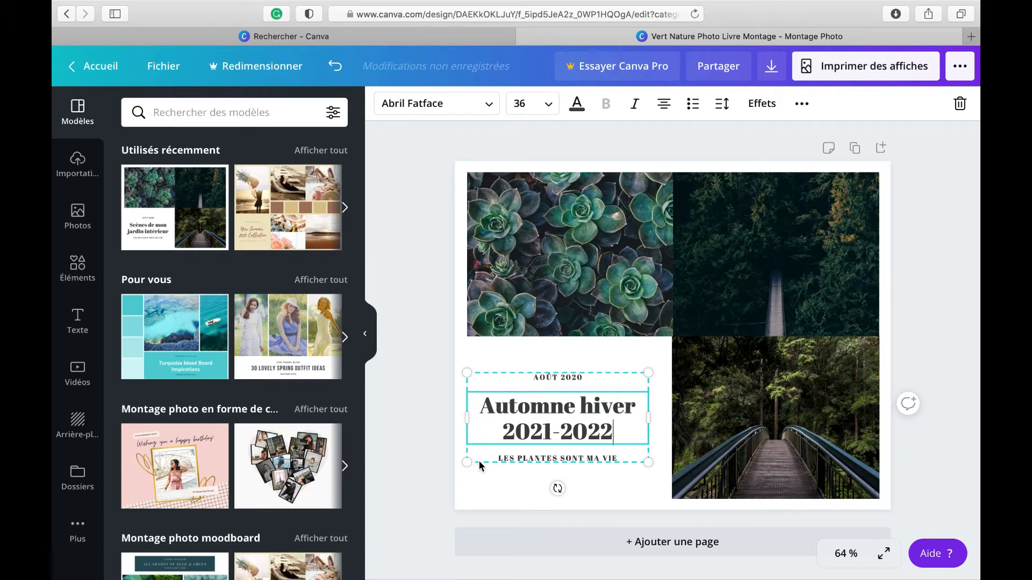
left_click(583, 377)
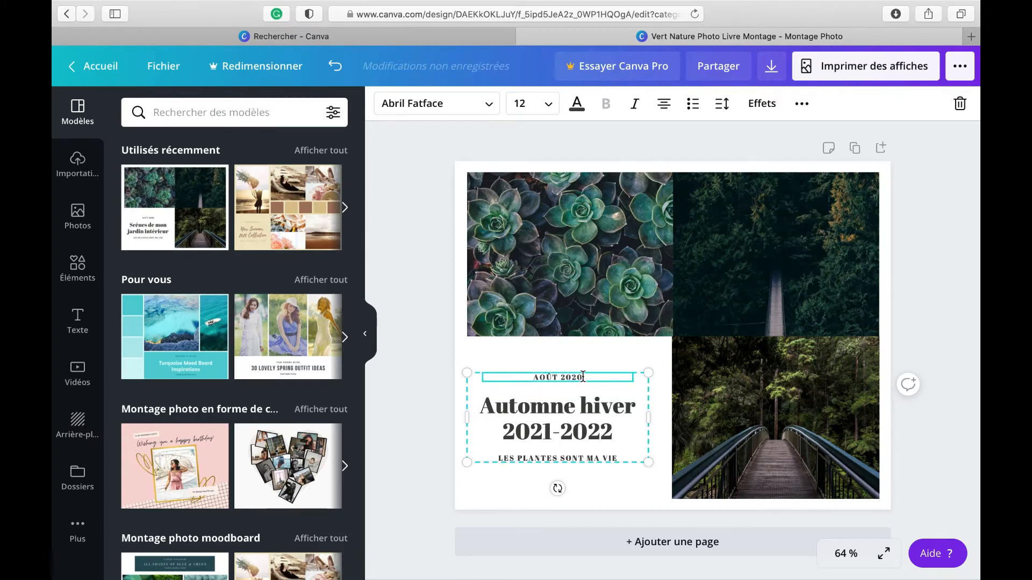
- Change the 'AOÛT 2020' header to 'COLLECTION SPORT'
mouse_move(583, 377)
left_mouse_down()
mouse_move(536, 379)
mouse_move(592, 381)
left_mouse_up()
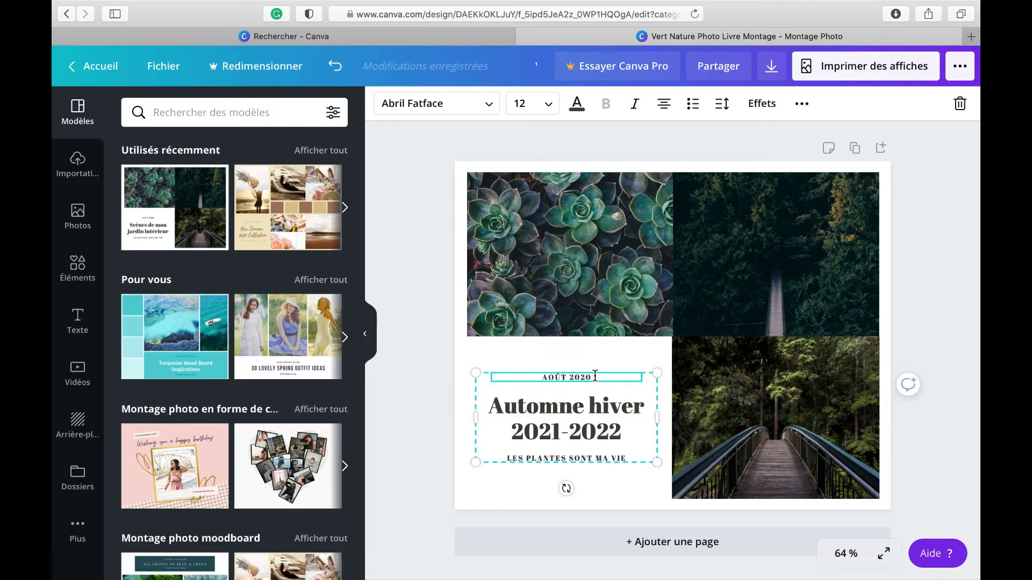
key("BackSpace")
key("BackSpace")
key("BackSpace")
key("BackSpace")
key("BackSpace")
key("BackSpace")
key("BackSpace")
key("BackSpace")
key("BackSpace")
type("COLLECTION")
type("SPORT")
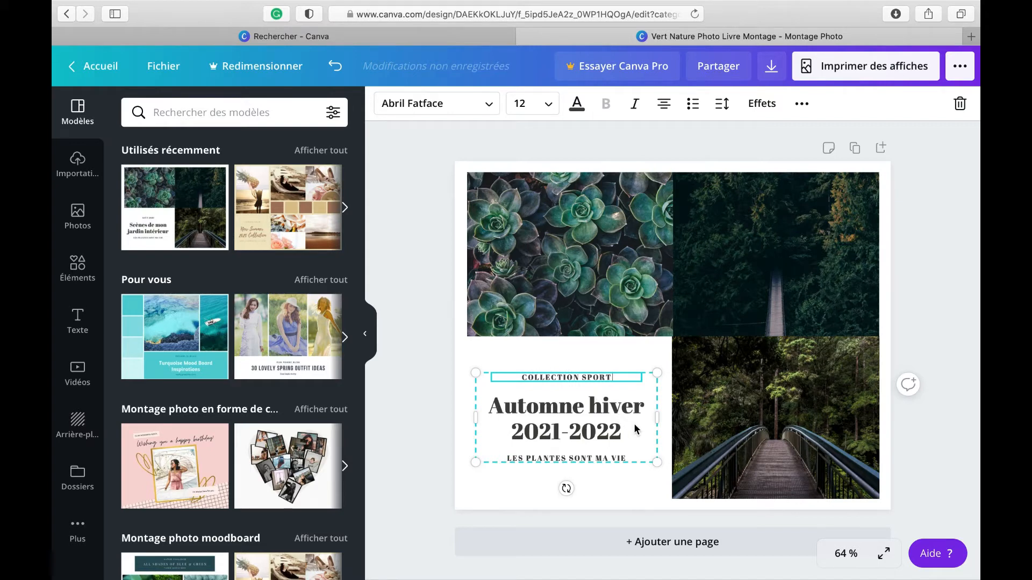
- Replace the bottom line 'LES PLANTES SONT MA VIE' with the author's name
left_click(623, 456)
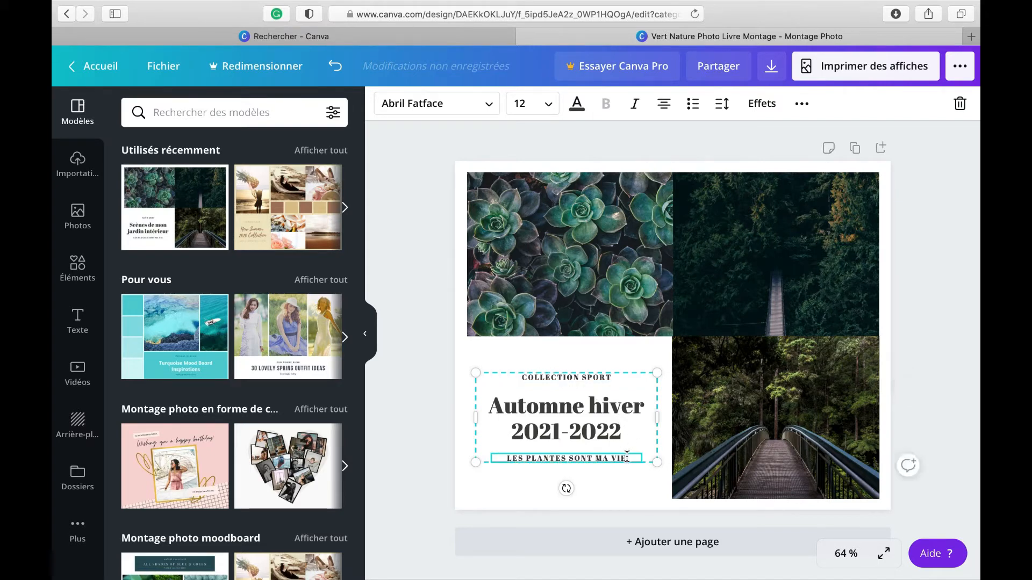
left_click_drag(627, 457, 505, 458)
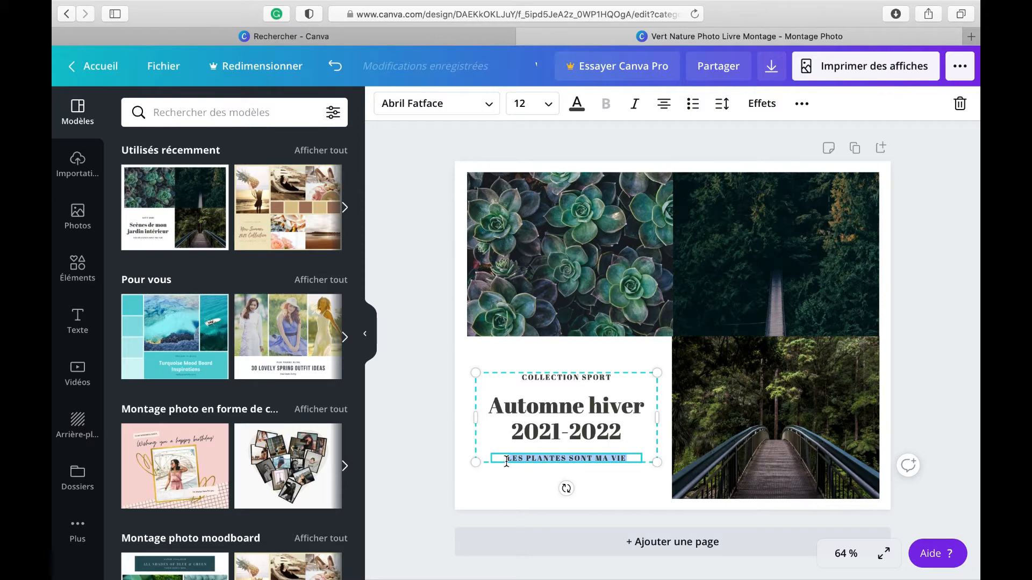
key("BackSpace")
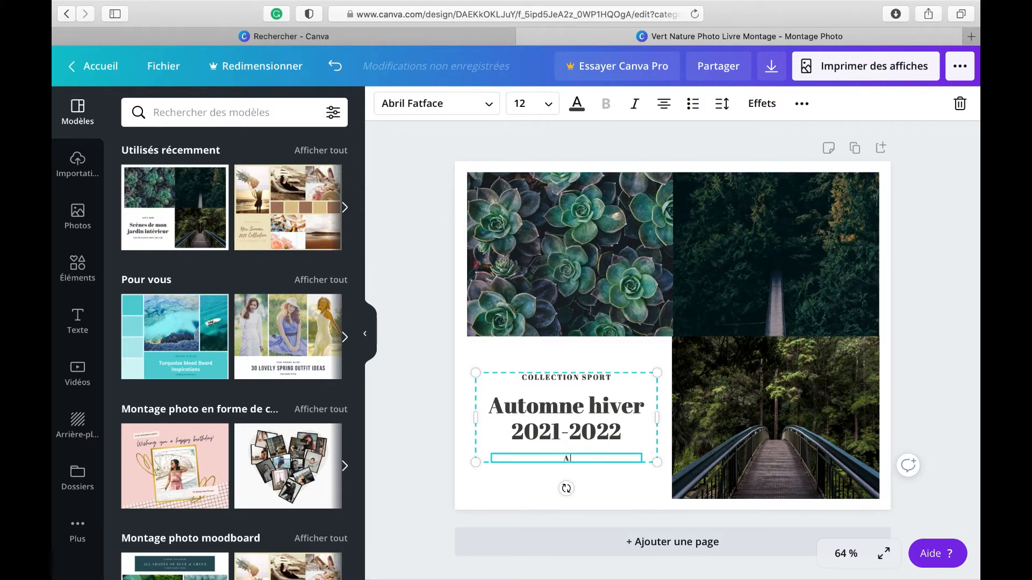
type("ANYA CAMAU")
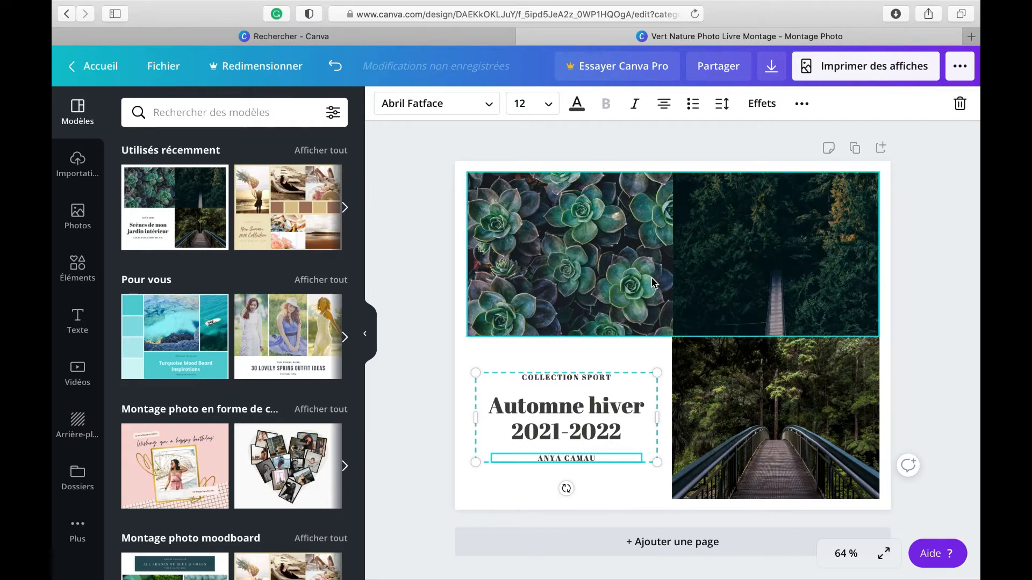
- Insert the recently used autumn oak-leaf photo from the Photos panel
left_click(781, 402)
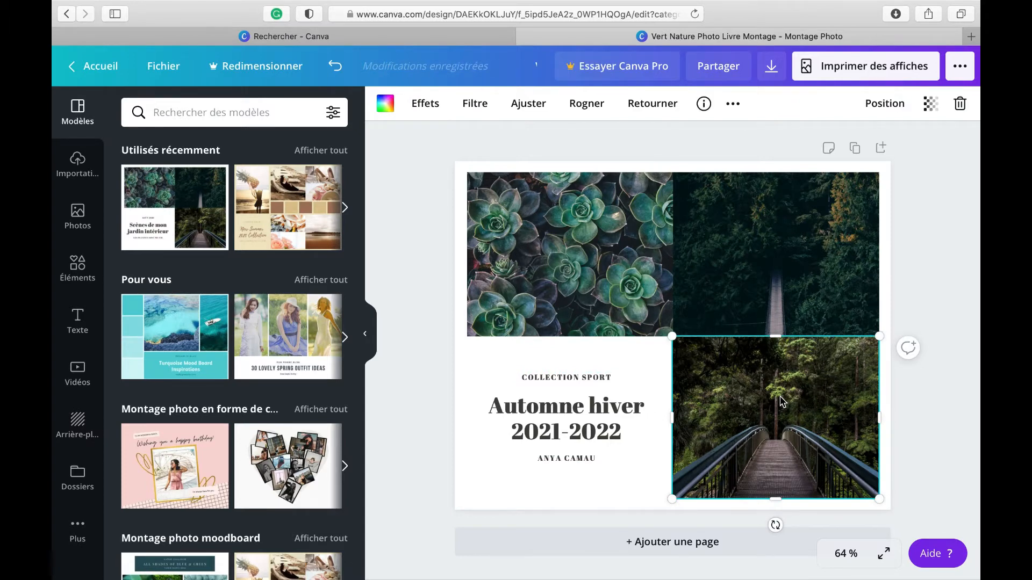
left_click(574, 239)
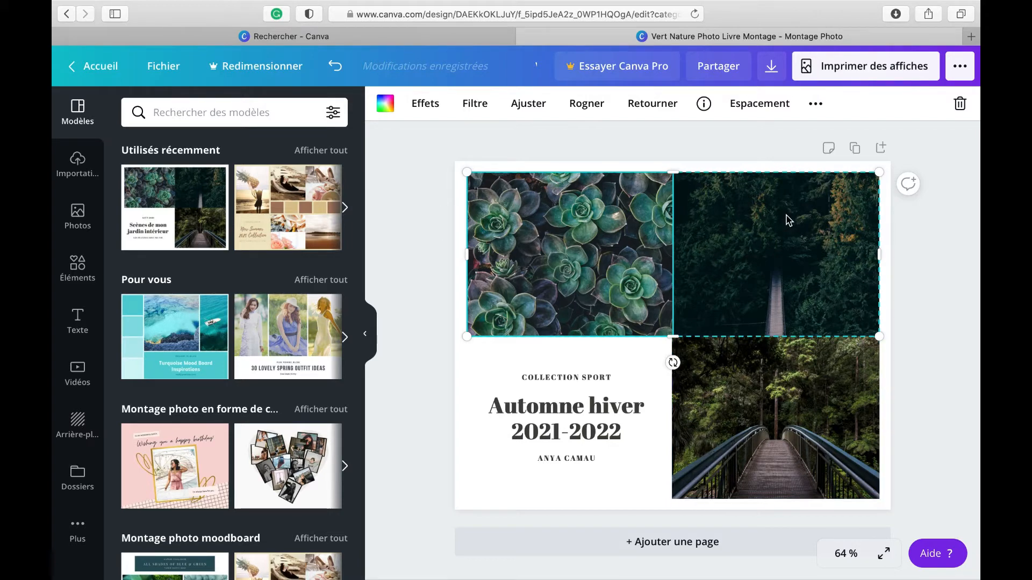
left_click(77, 218)
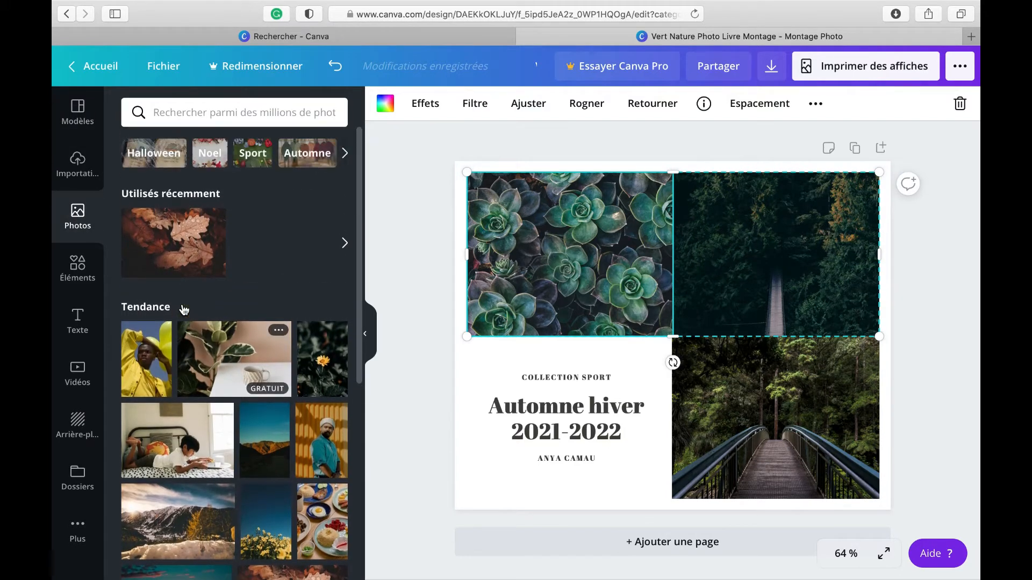
left_click(180, 263)
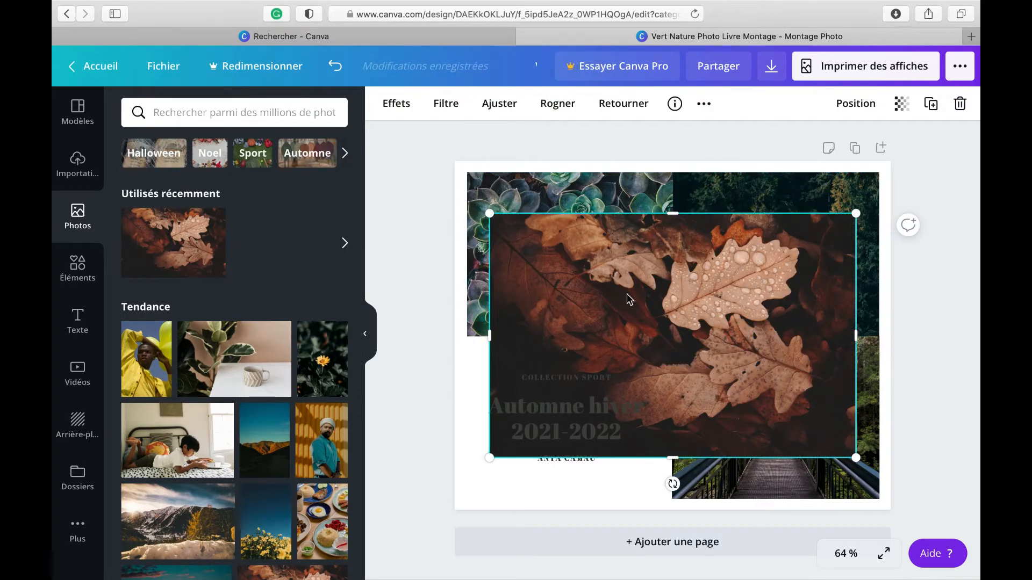
- Clear the forest photo from the top-right grid cell and drop the autumn-leaves photo into it
left_click_drag(629, 299, 566, 368)
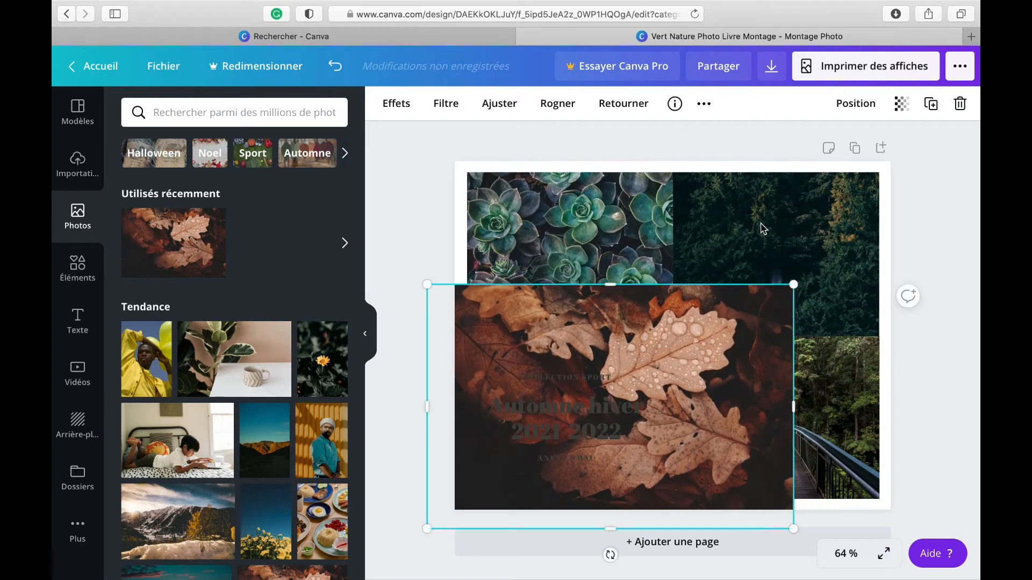
left_click(764, 228)
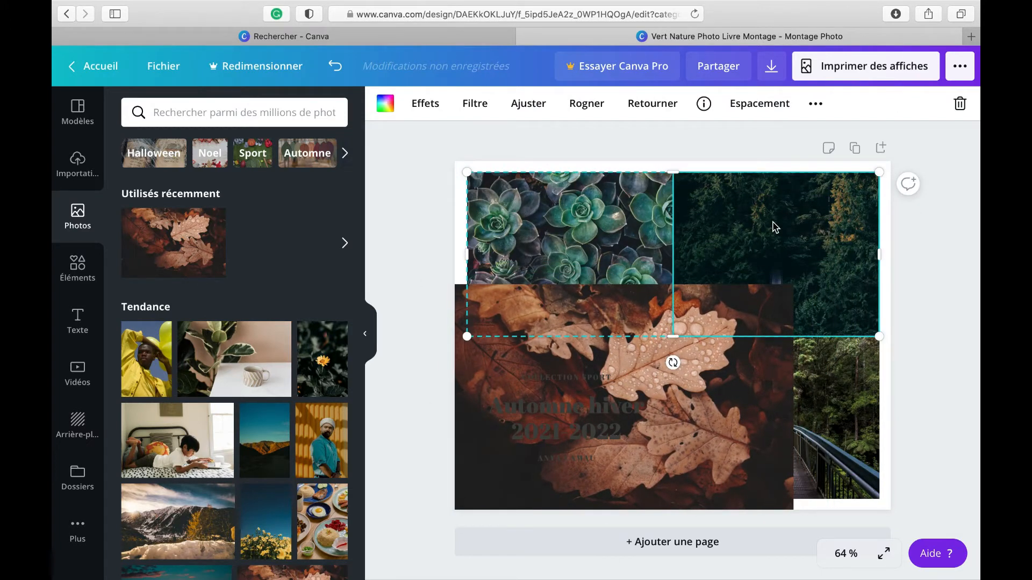
left_click(687, 343)
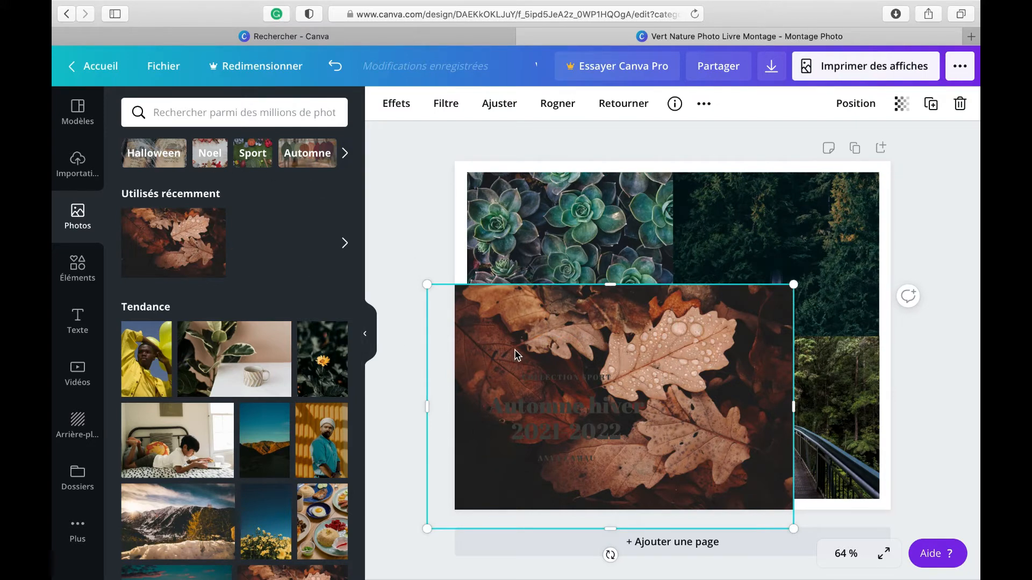
left_click_drag(515, 355, 477, 434)
left_click(778, 243)
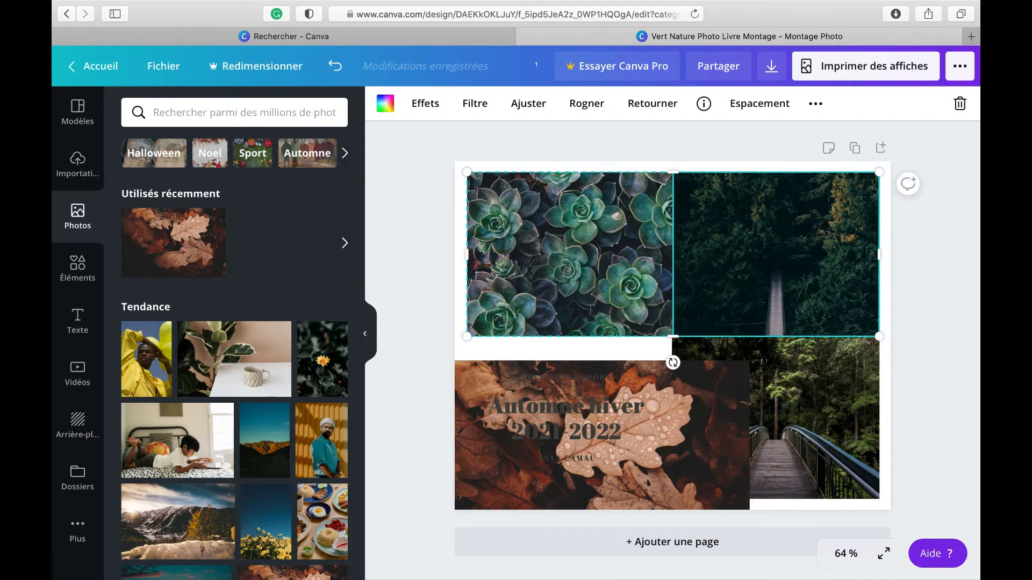
key("Delete")
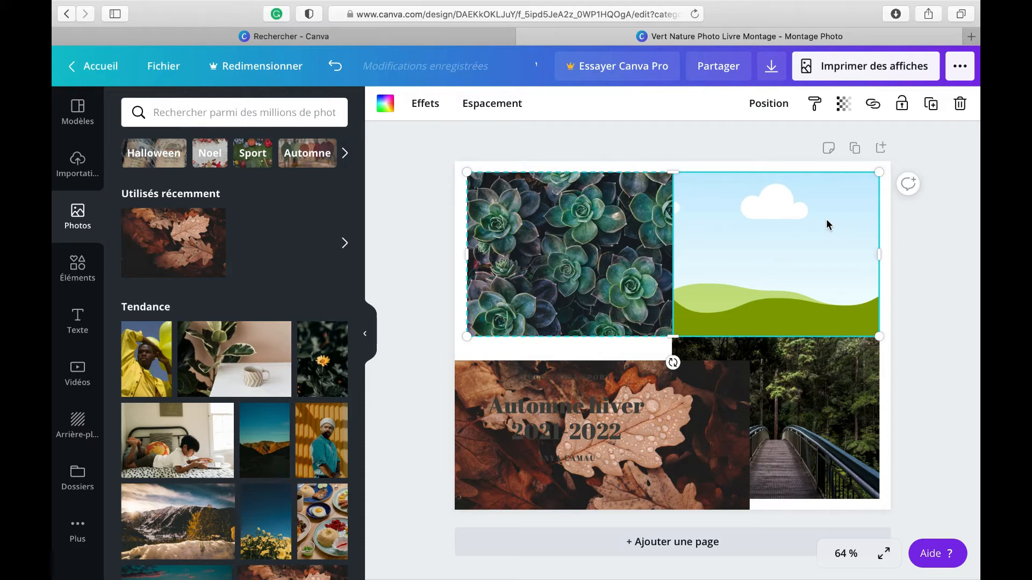
left_click(636, 436)
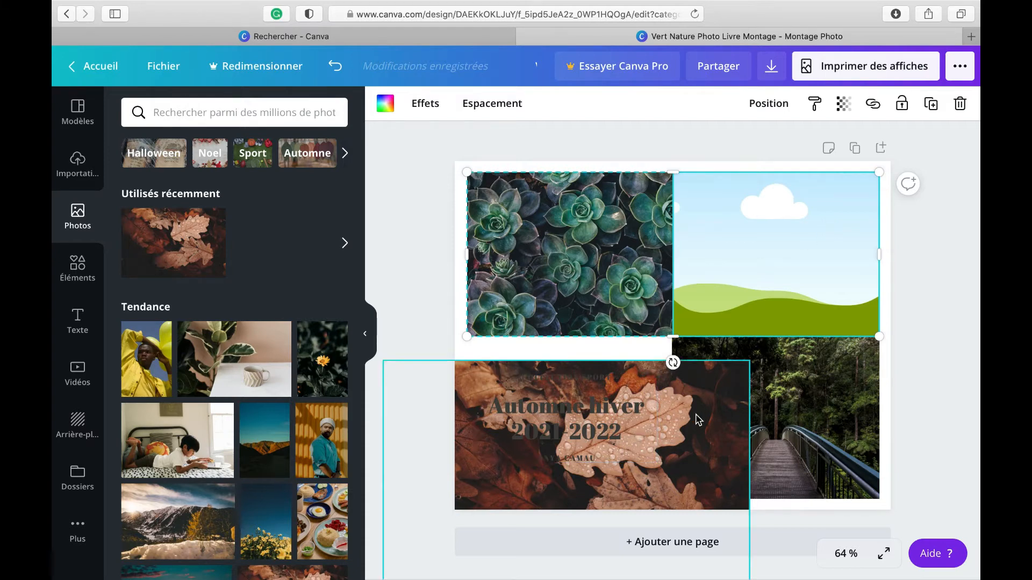
left_click_drag(697, 420, 811, 232)
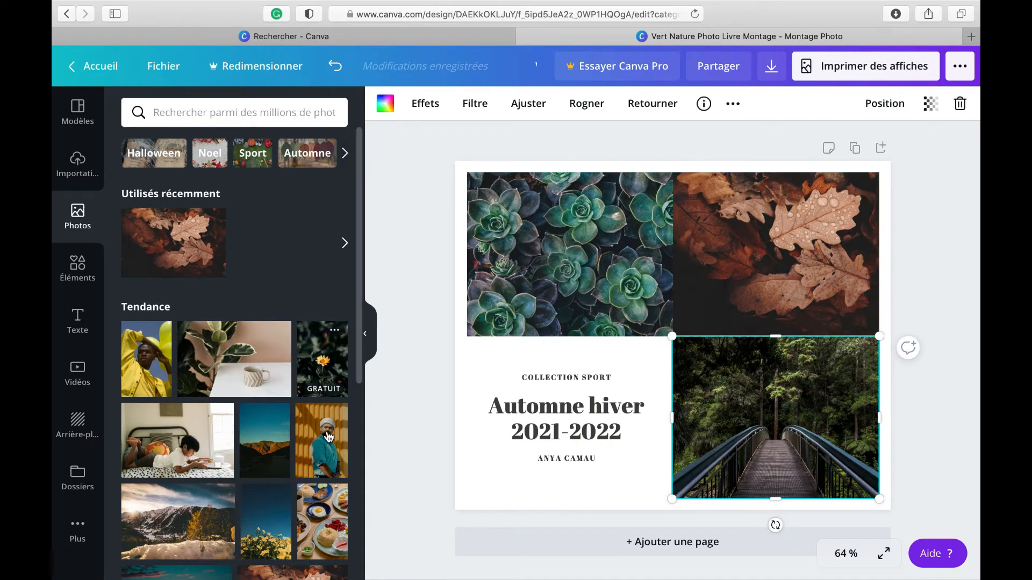
scroll(293, 472, "down", 3)
scroll(293, 474, "down", 15)
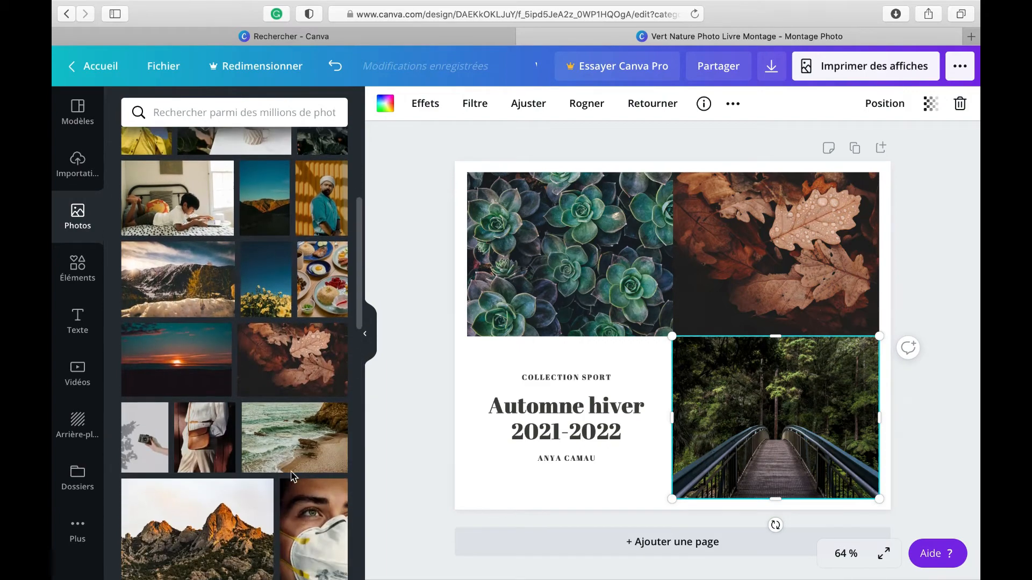
scroll(291, 470, "down", 10)
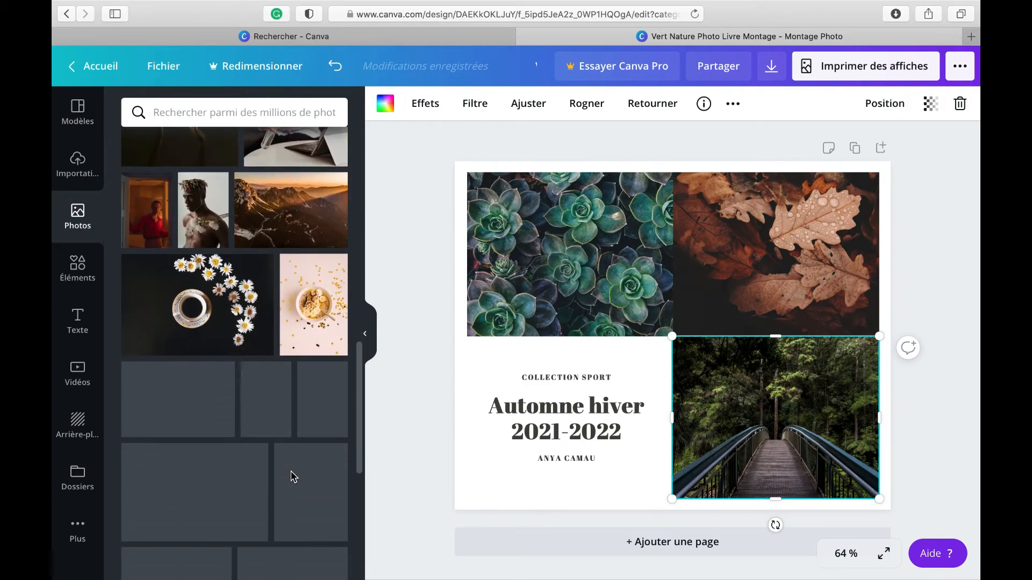
scroll(293, 477, "down", 11)
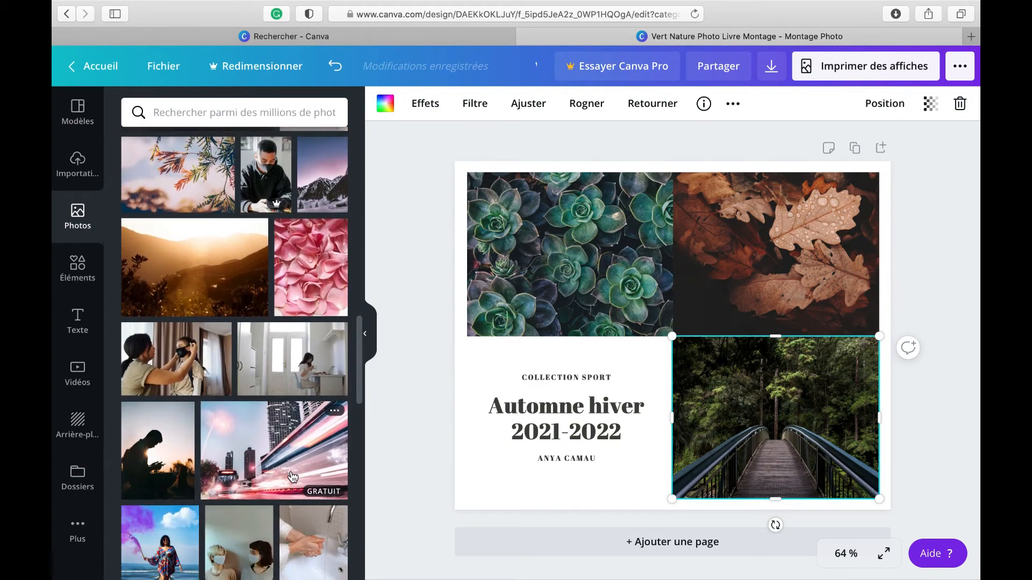
scroll(293, 476, "down", 7)
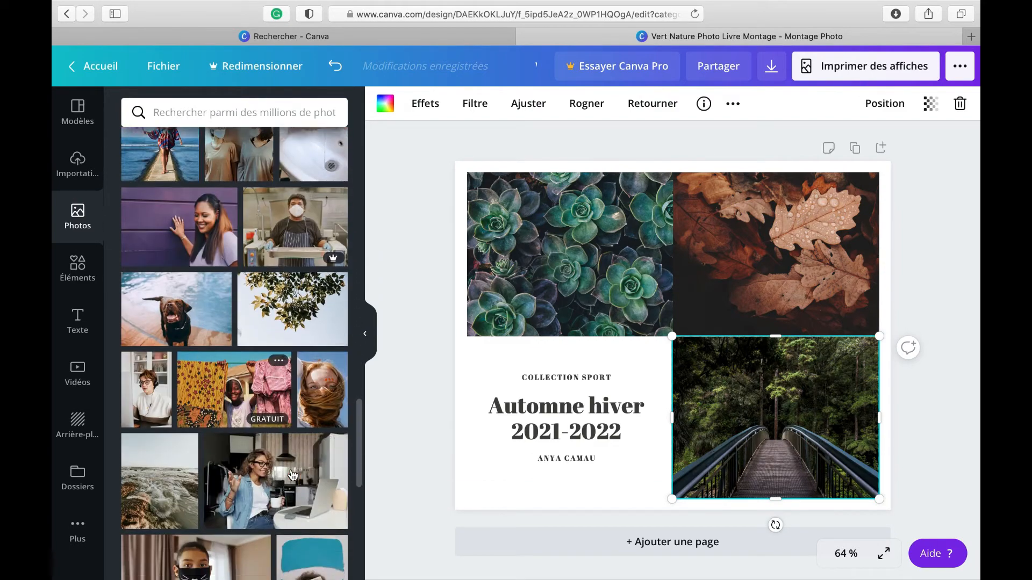
scroll(293, 475, "down", 10)
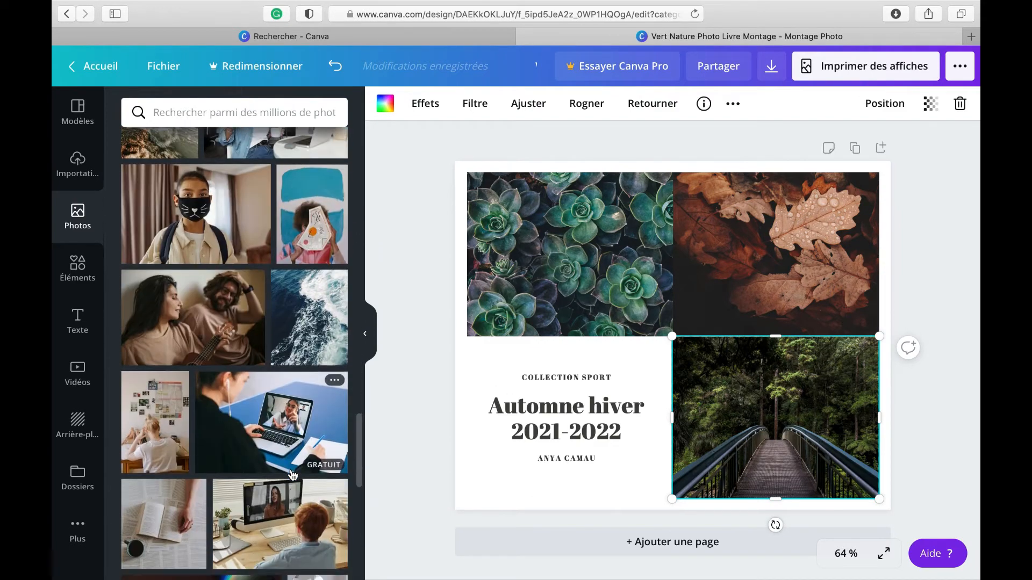
scroll(293, 475, "down", 5)
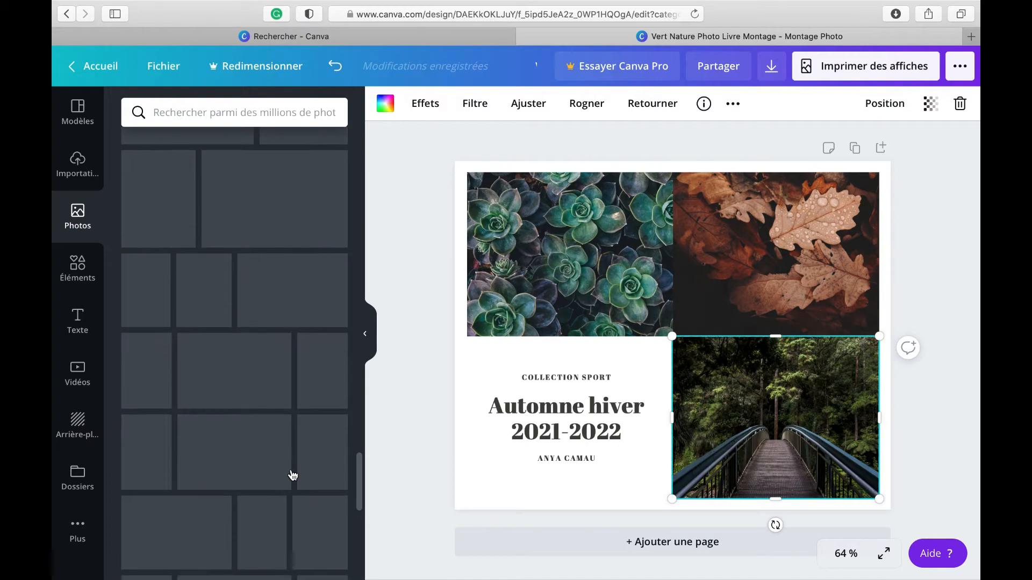
scroll(293, 477, "down", 10)
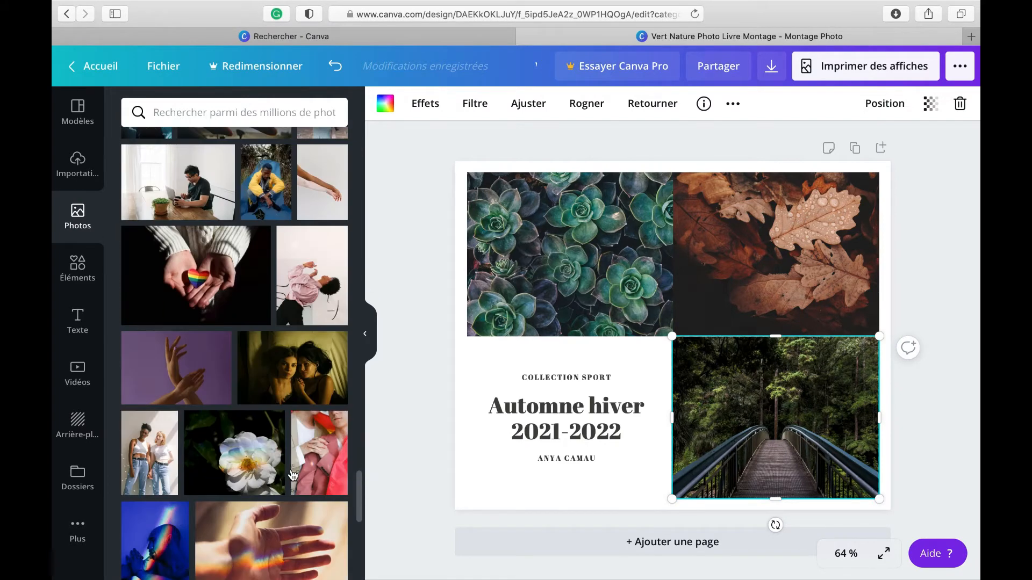
scroll(293, 475, "down", 3)
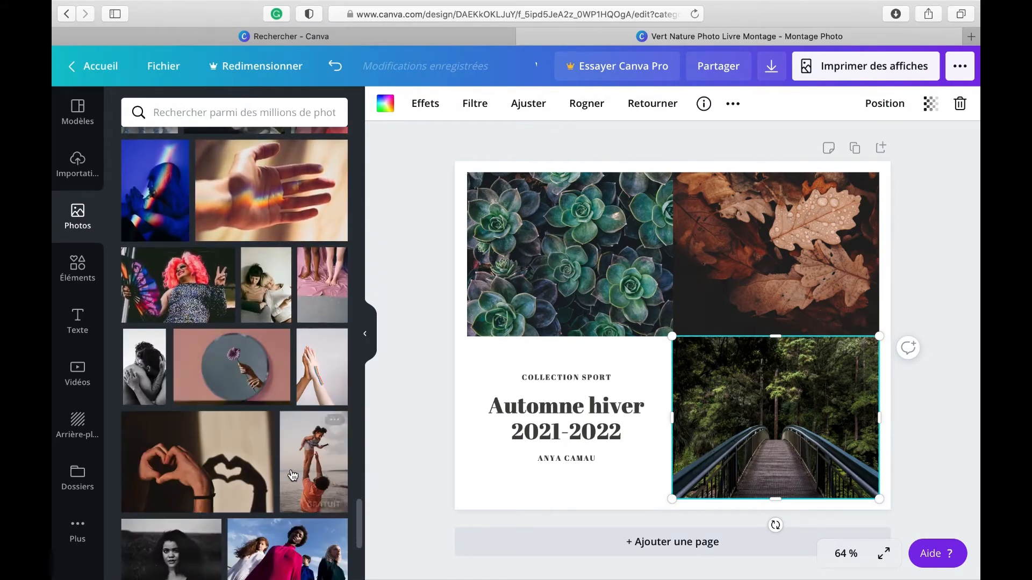
scroll(292, 475, "down", 8)
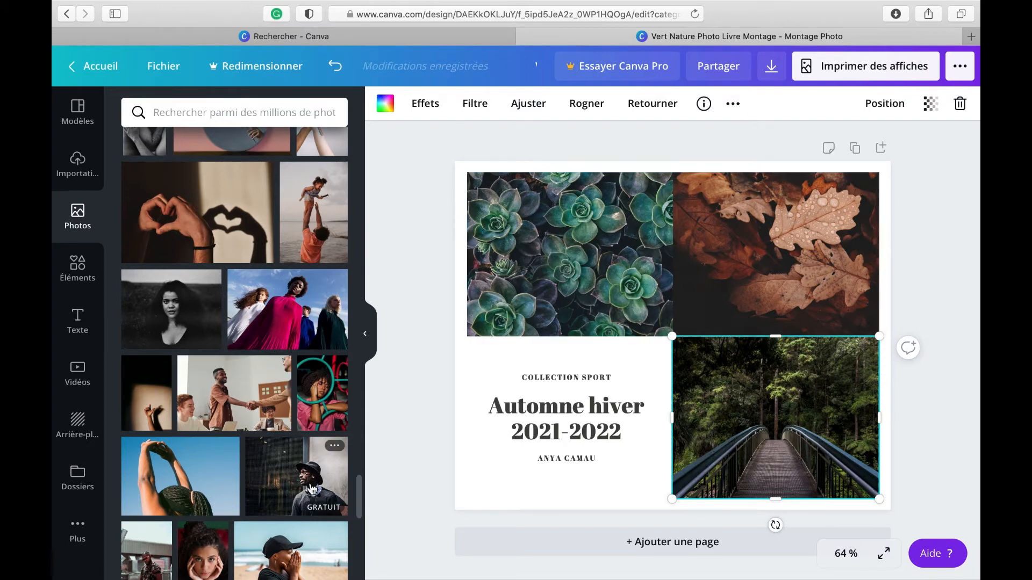
scroll(312, 489, "down", 15)
scroll(312, 489, "down", 10)
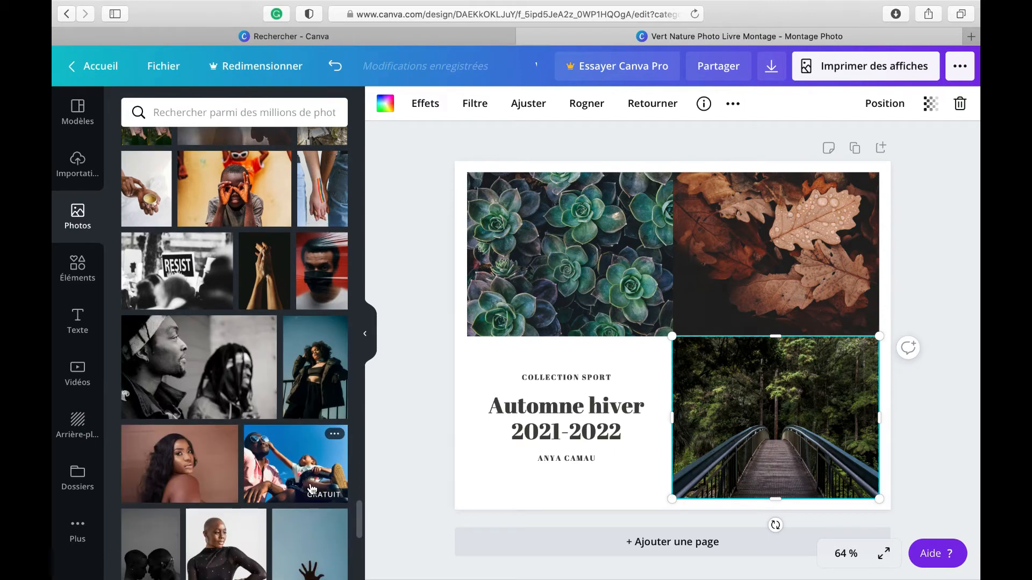
scroll(311, 489, "down", 8)
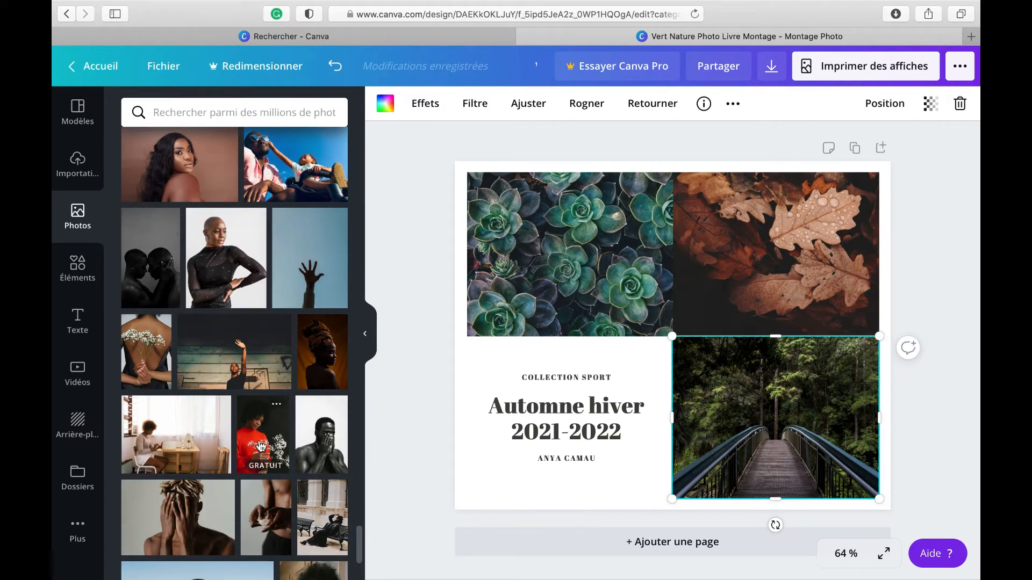
- Swap the bridge photo for the red-sweater portrait, shrink it, and place it beside the title
left_click_drag(261, 446, 766, 422)
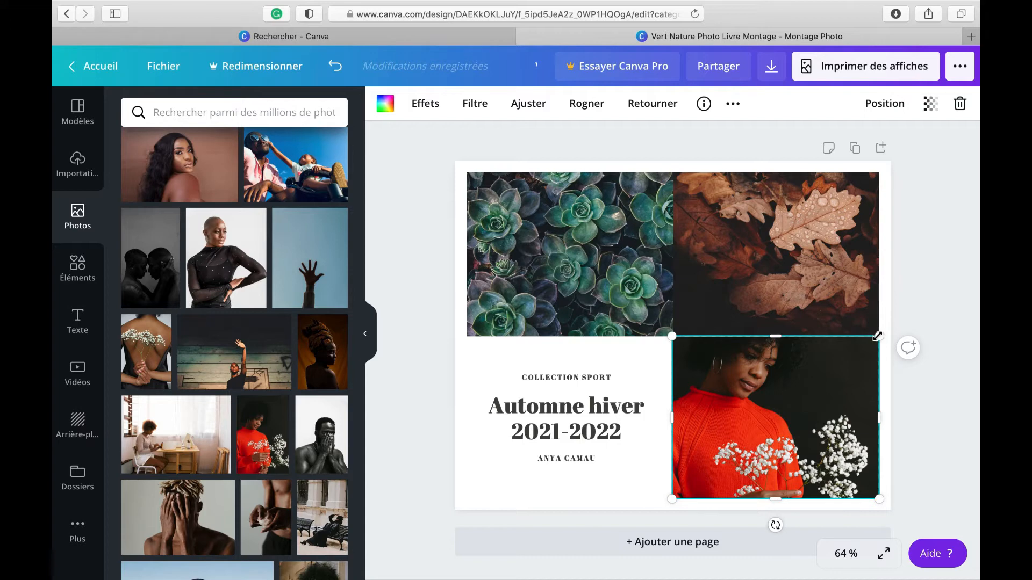
left_click_drag(877, 336, 773, 399)
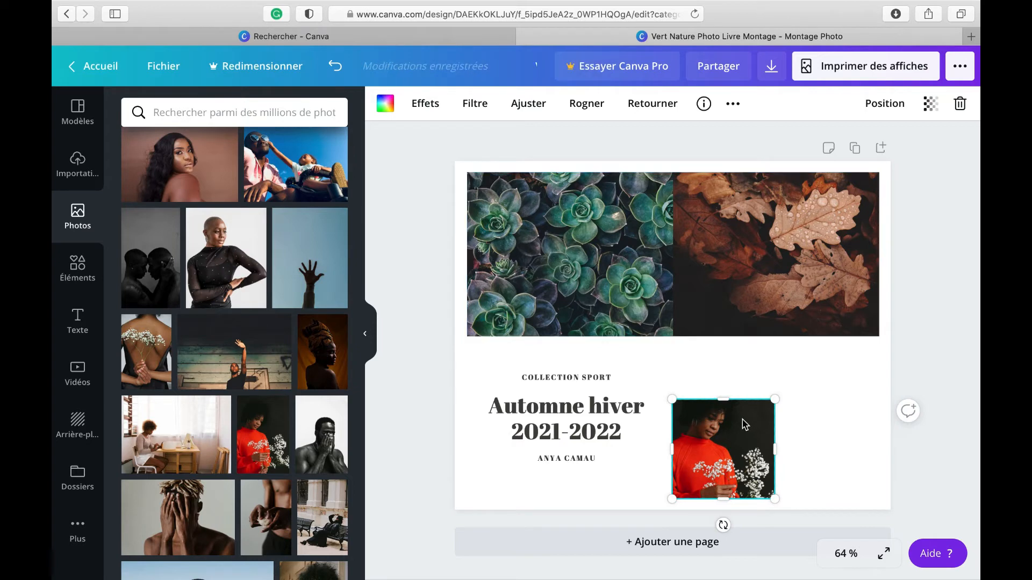
left_click_drag(743, 425, 716, 359)
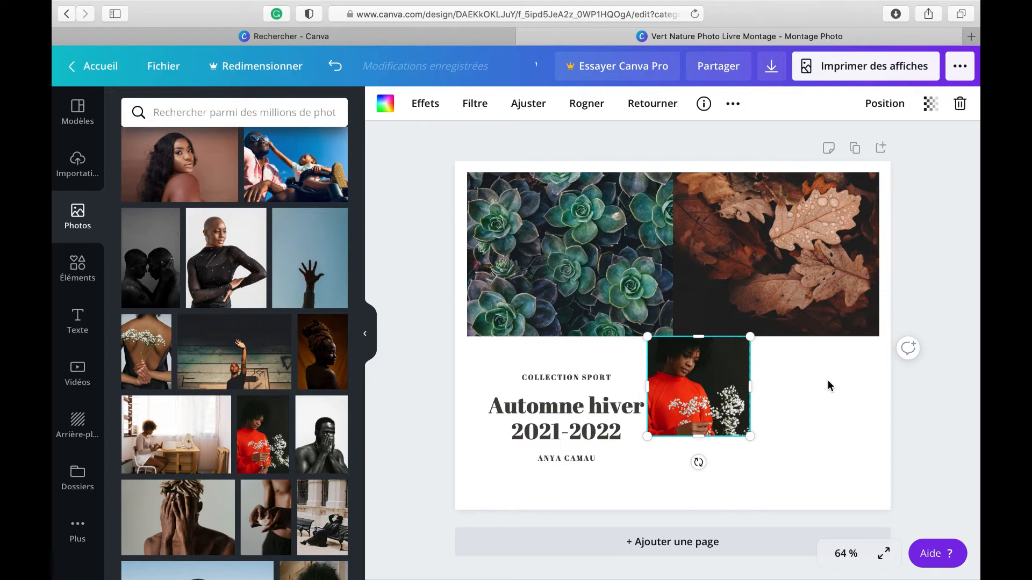
- Shrink and raise the succulent-and-leaf photo pair, then size the portrait beside it at matching height
left_click(790, 309)
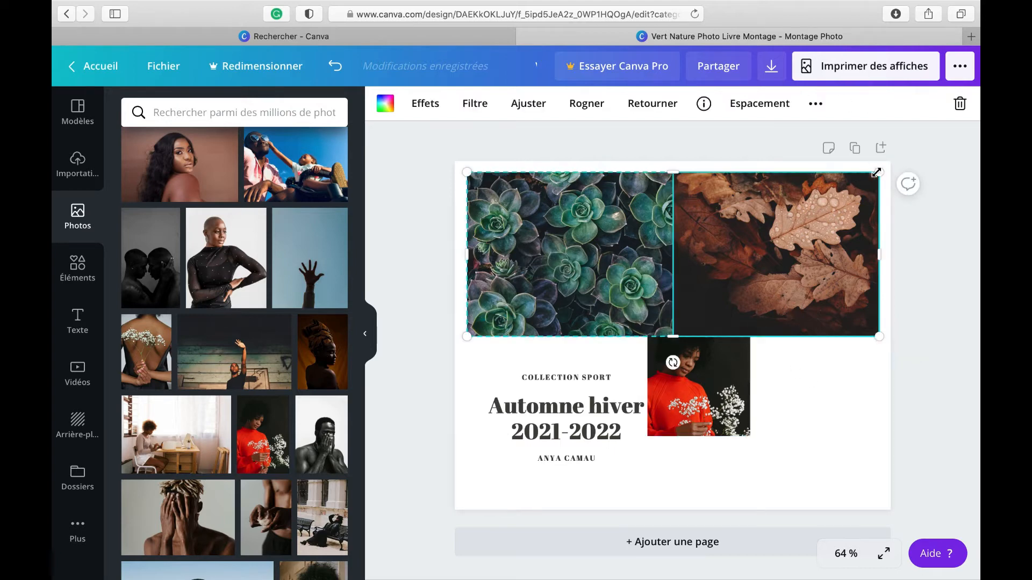
left_click_drag(876, 173, 764, 229)
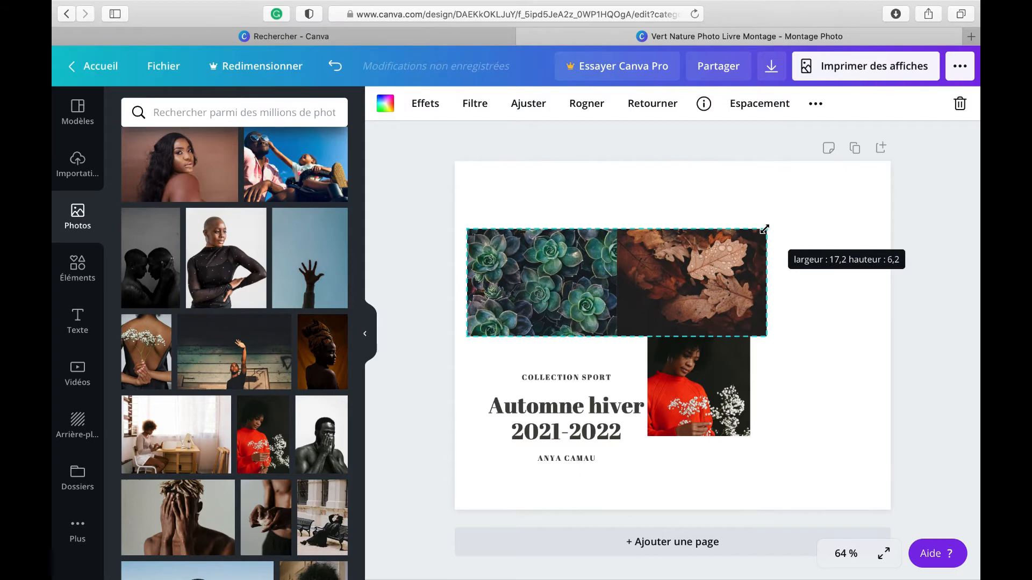
left_click_drag(666, 256, 674, 207)
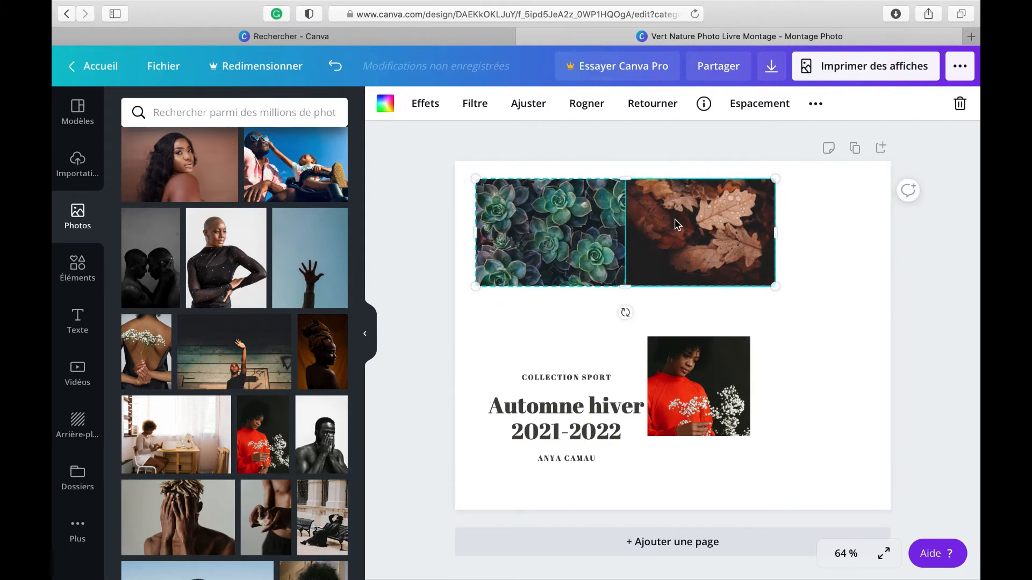
left_click_drag(725, 359, 852, 210)
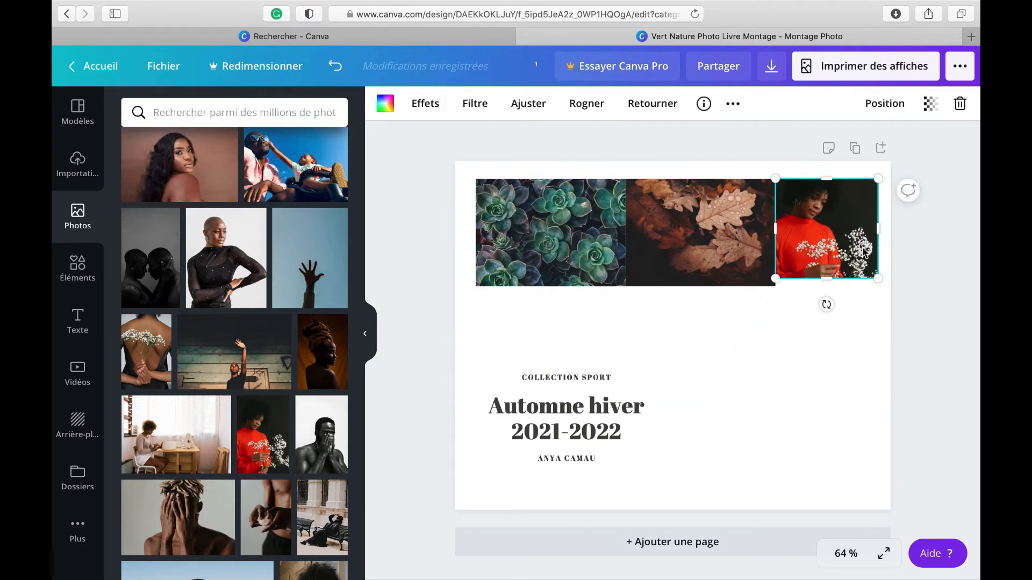
mouse_move(878, 276)
left_mouse_down()
mouse_move(885, 286)
mouse_move(873, 294)
left_mouse_up()
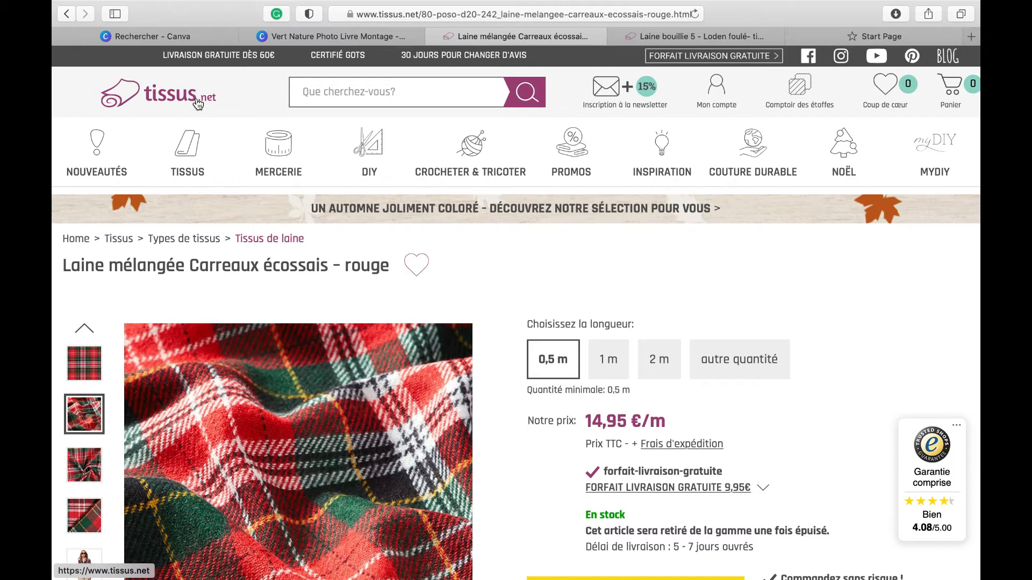
mouse_move(369, 172)
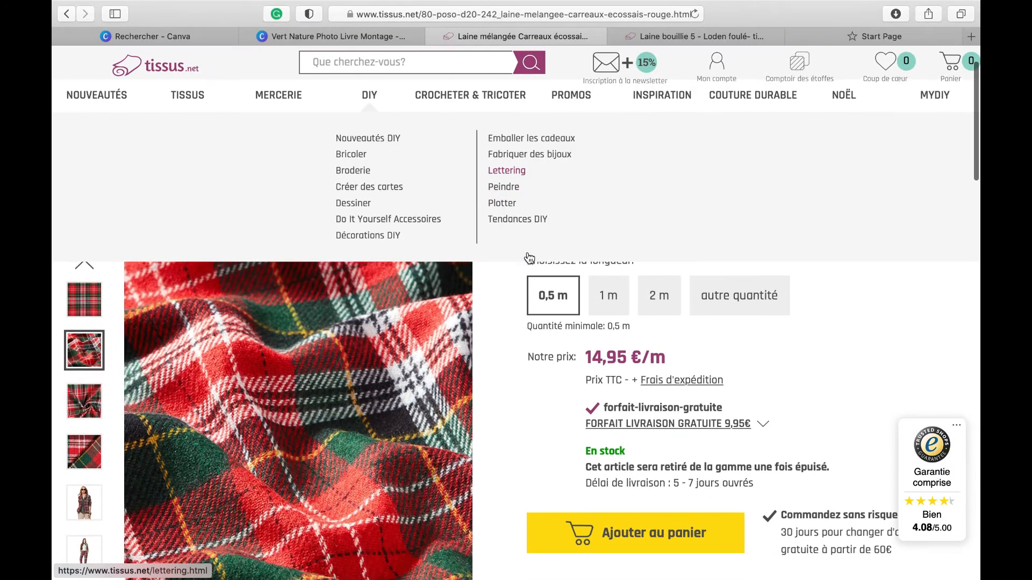
scroll(529, 258, "down", 3)
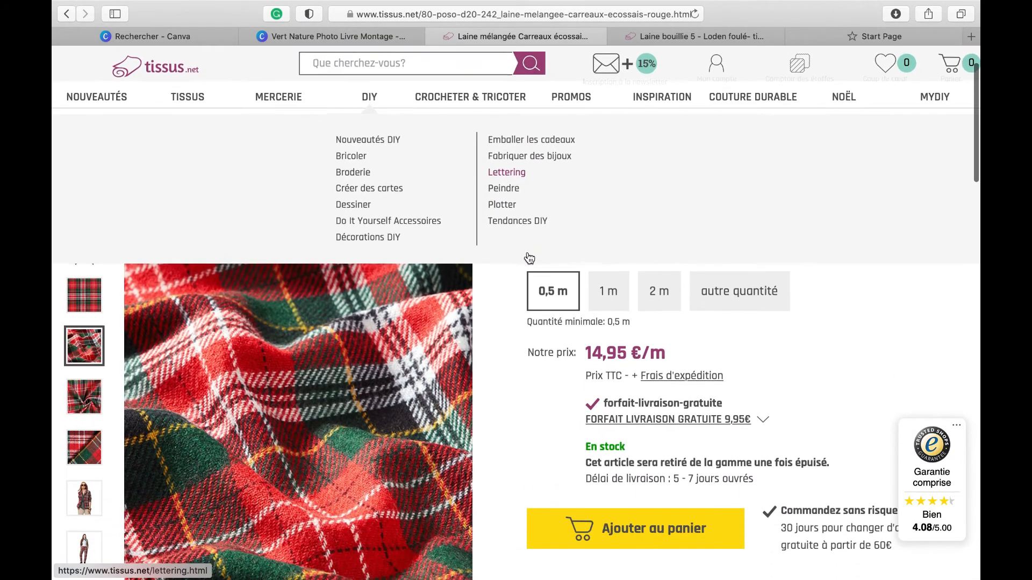
scroll(527, 256, "down", 3)
mouse_move(278, 95)
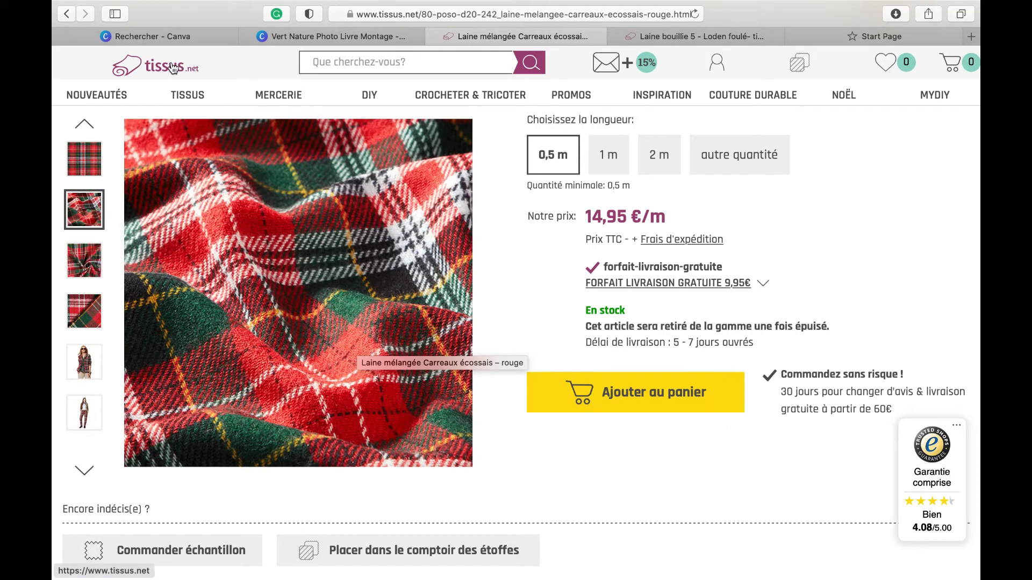
mouse_move(187, 95)
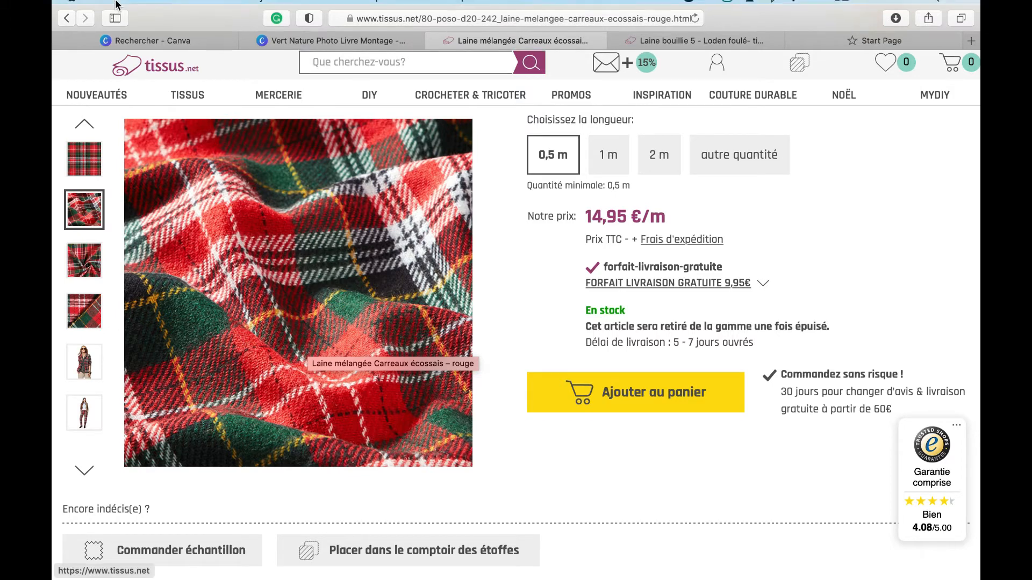
mouse_move(96, 5)
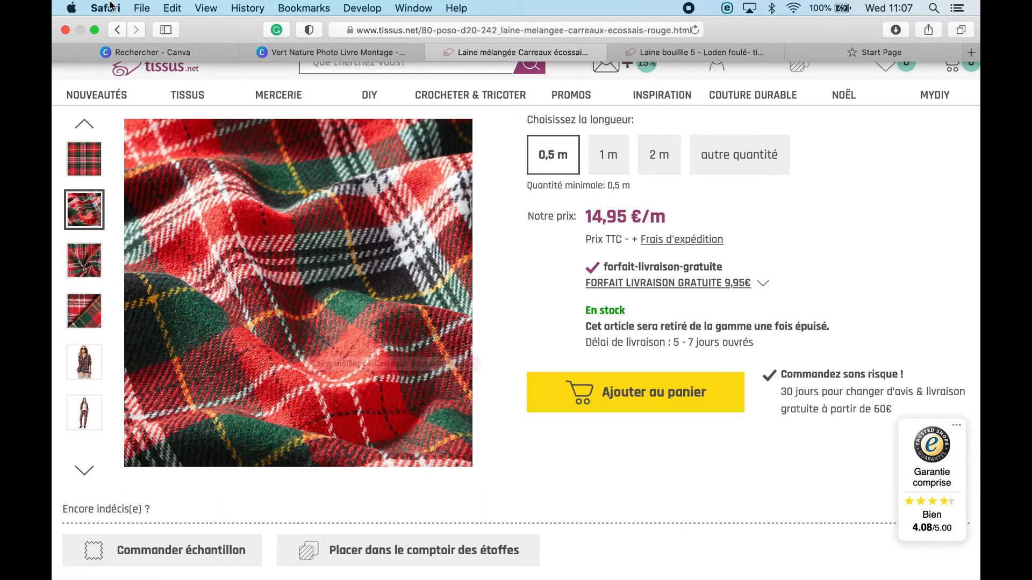
- Save the red plaid, olive loden and burgundy wool fabric images from tissus.net to the desktop
left_click(94, 30)
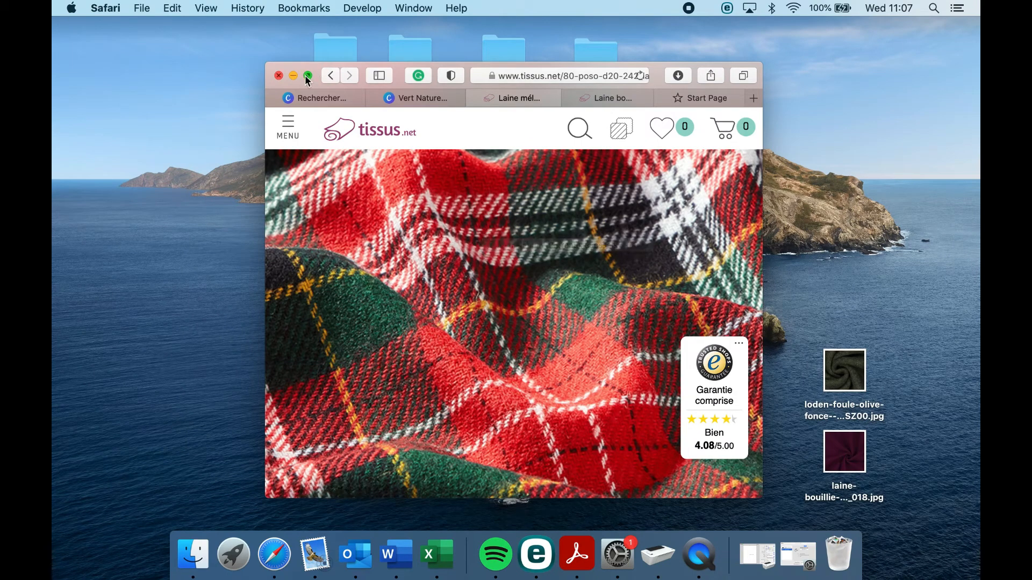
mouse_move(307, 78)
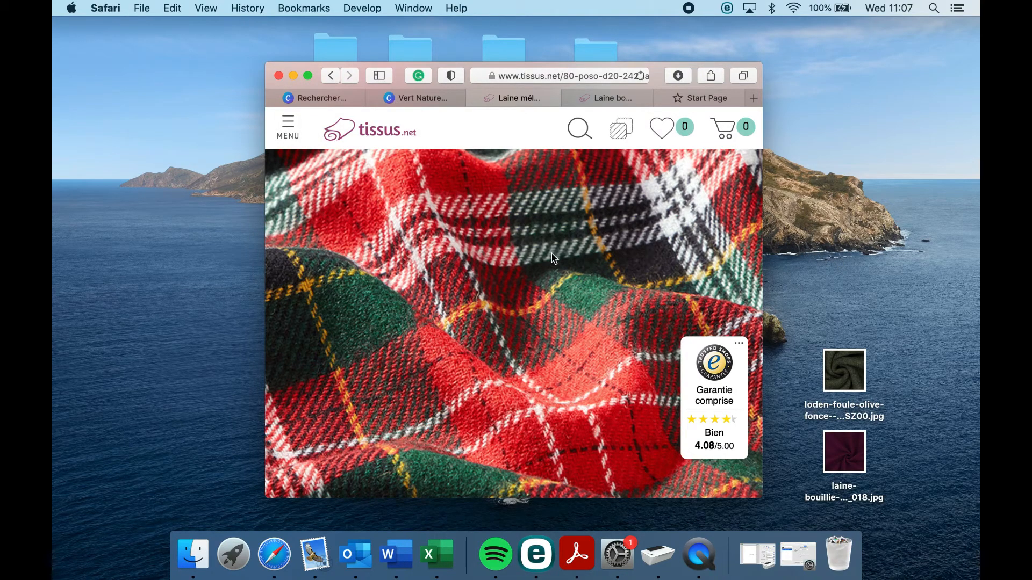
left_click_drag(554, 259, 852, 279)
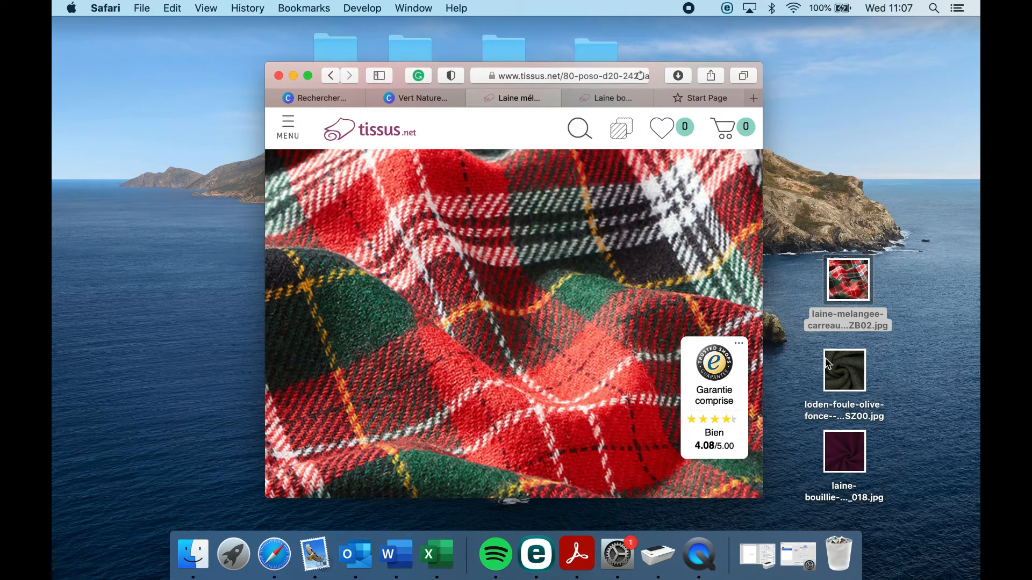
left_click(842, 375)
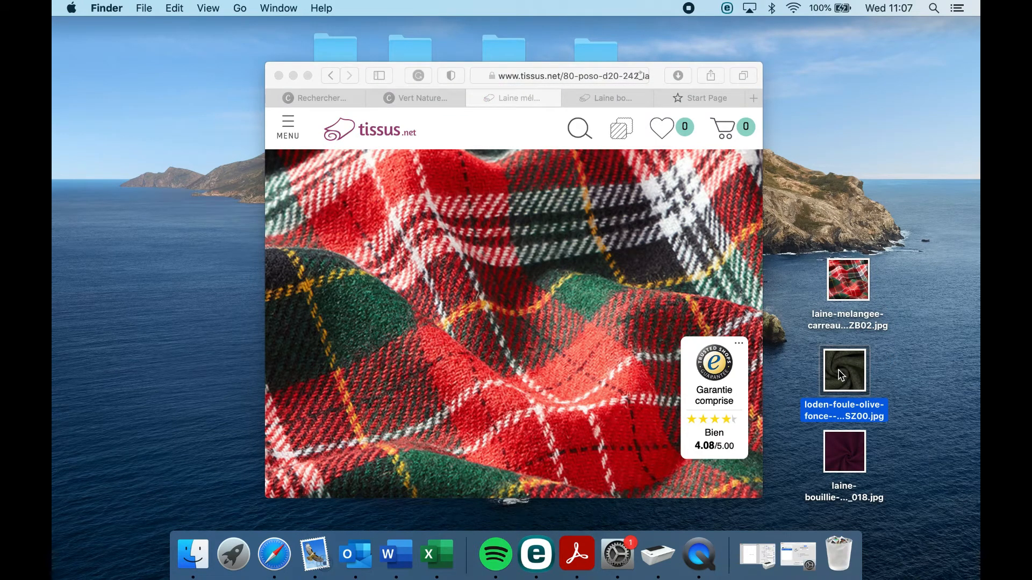
left_click(857, 467)
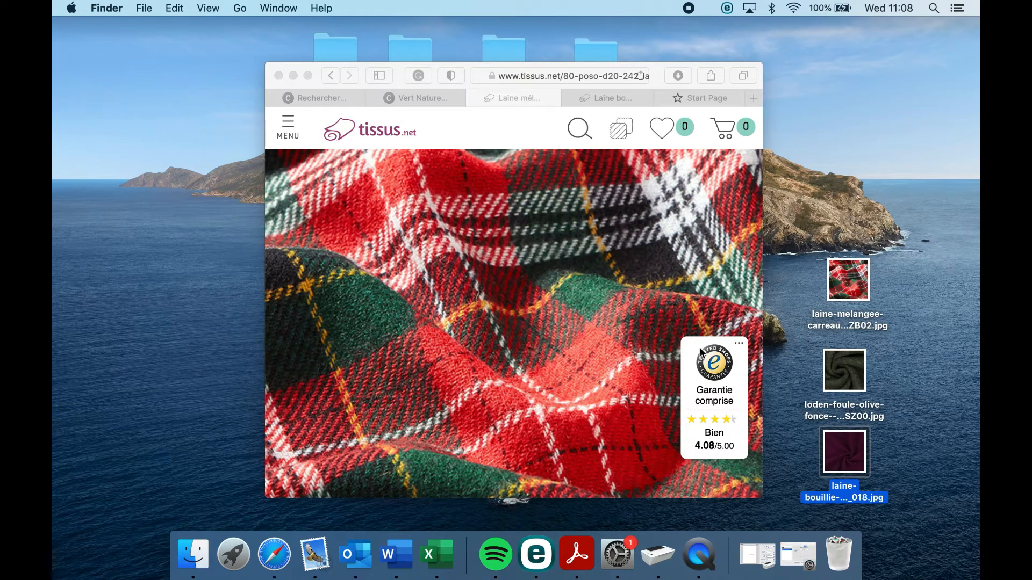
left_click(308, 76)
- Dismiss the 'Travaillez en temps réel' tip and enlarge the red-sweater portrait to about 6.2 × 6.2
left_click(314, 36)
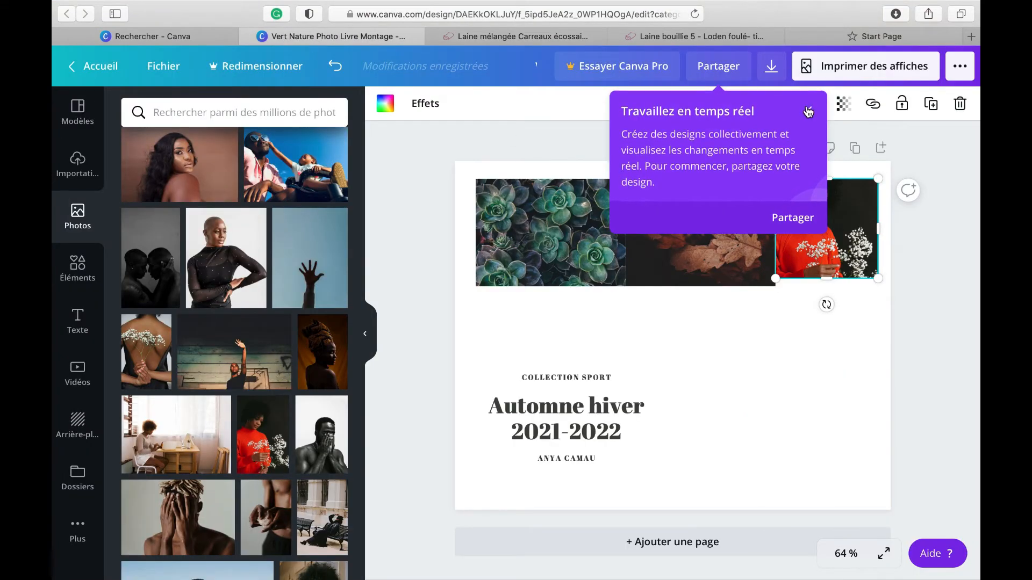
left_click(808, 112)
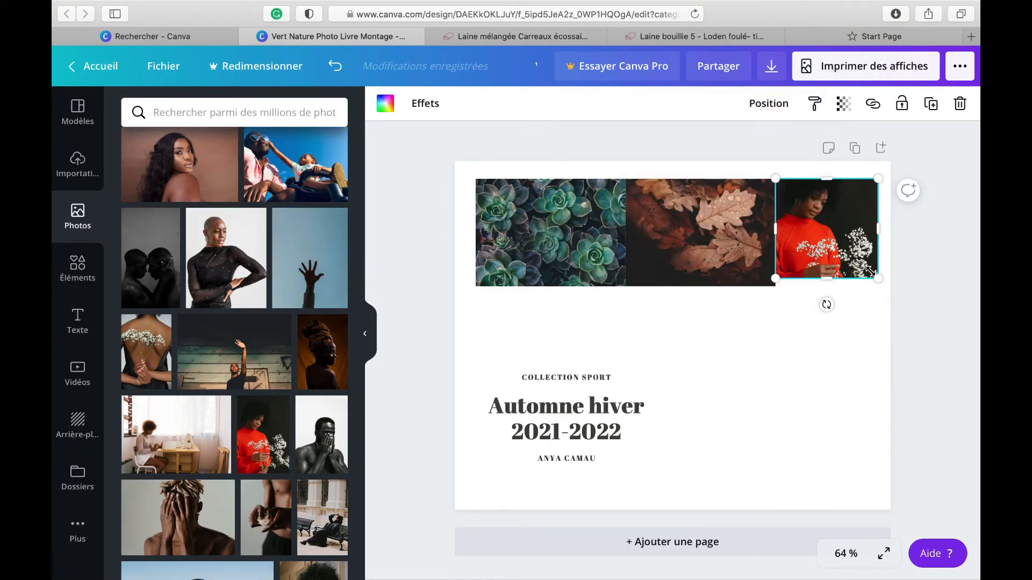
left_click_drag(875, 276, 878, 280)
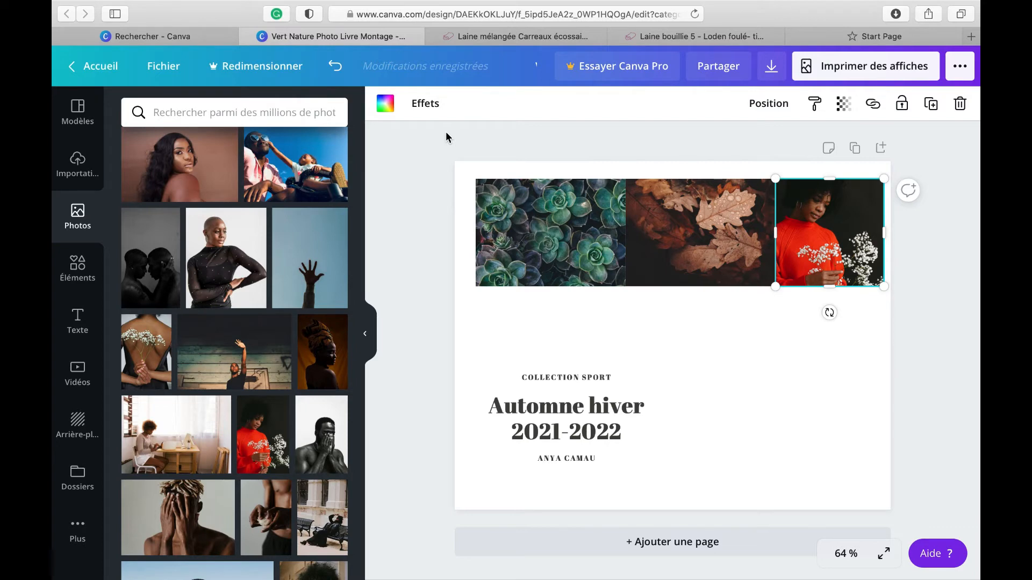
- Drag the laine-melangee plaid fabric image from the desktop onto the Canva page
mouse_move(153, 4)
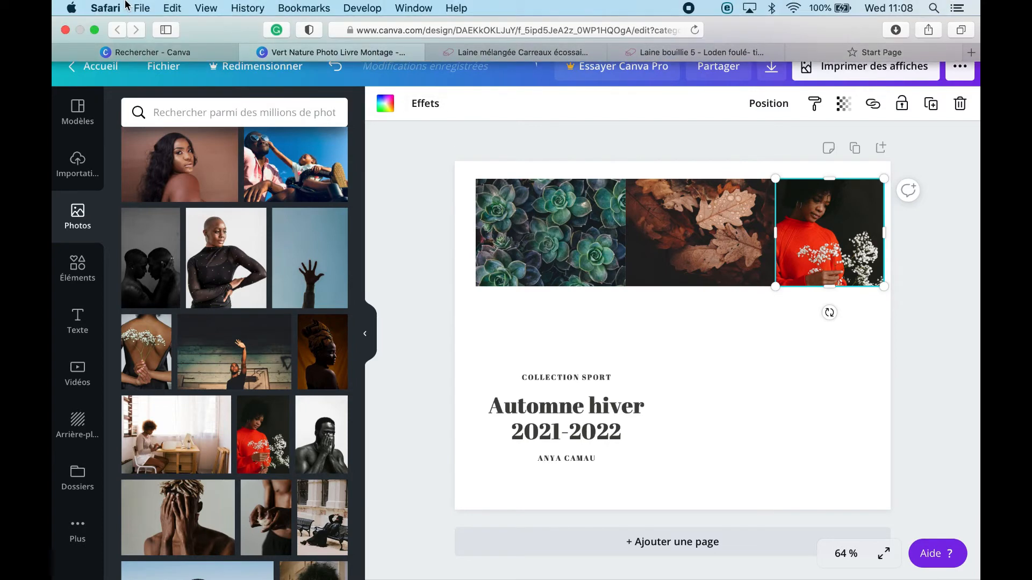
left_click(95, 31)
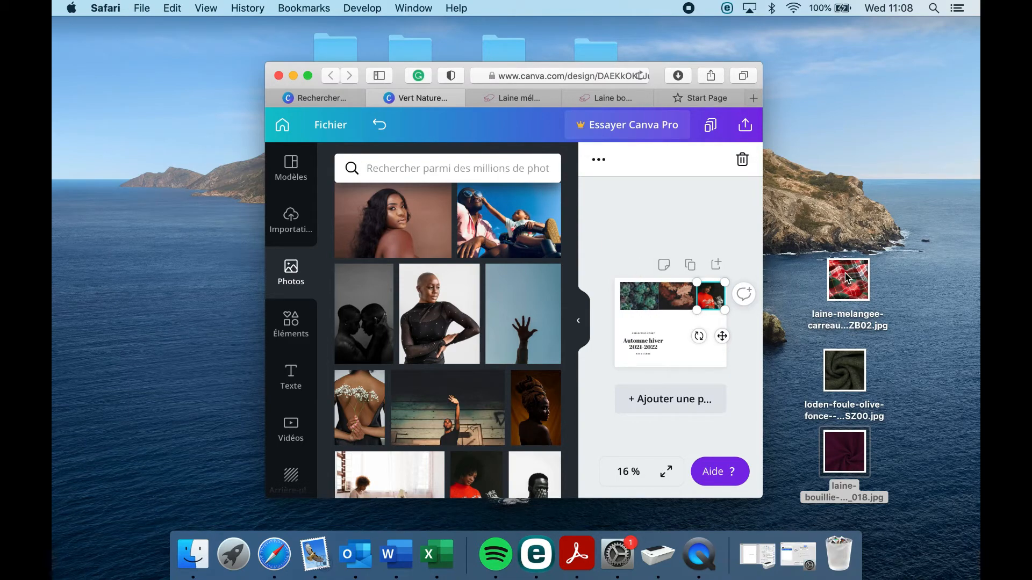
left_click_drag(847, 278, 660, 318)
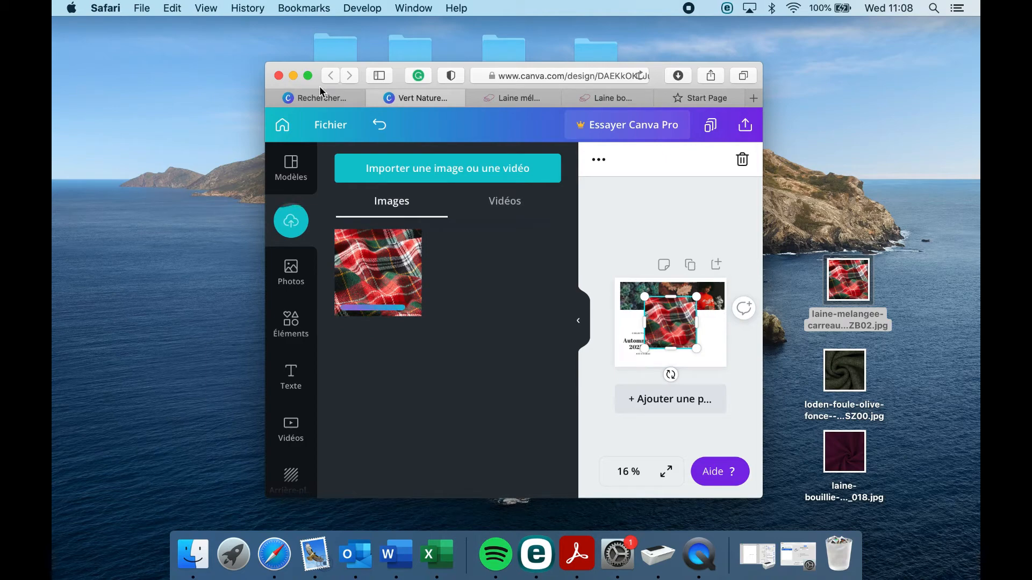
mouse_move(308, 74)
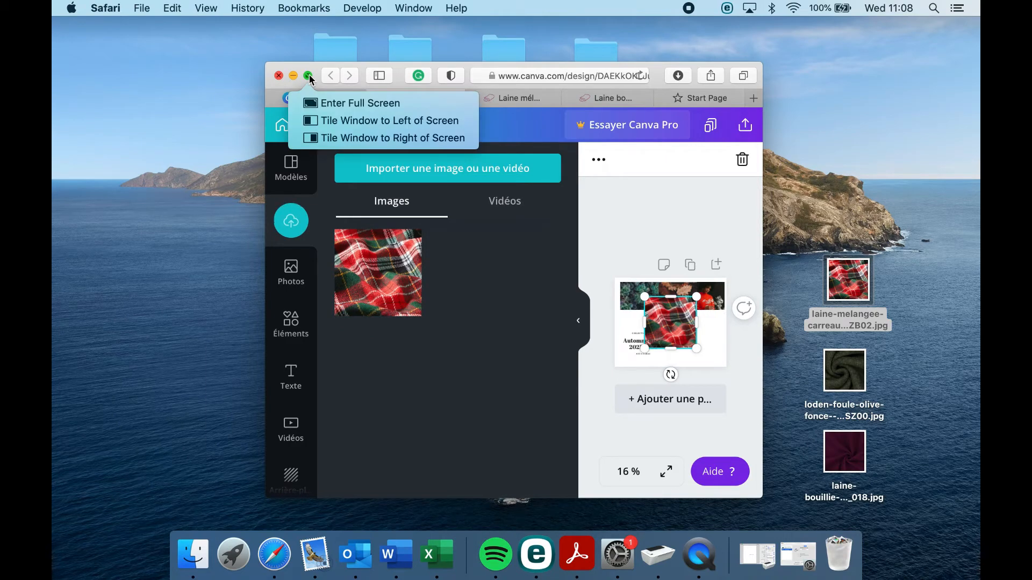
left_click(308, 74)
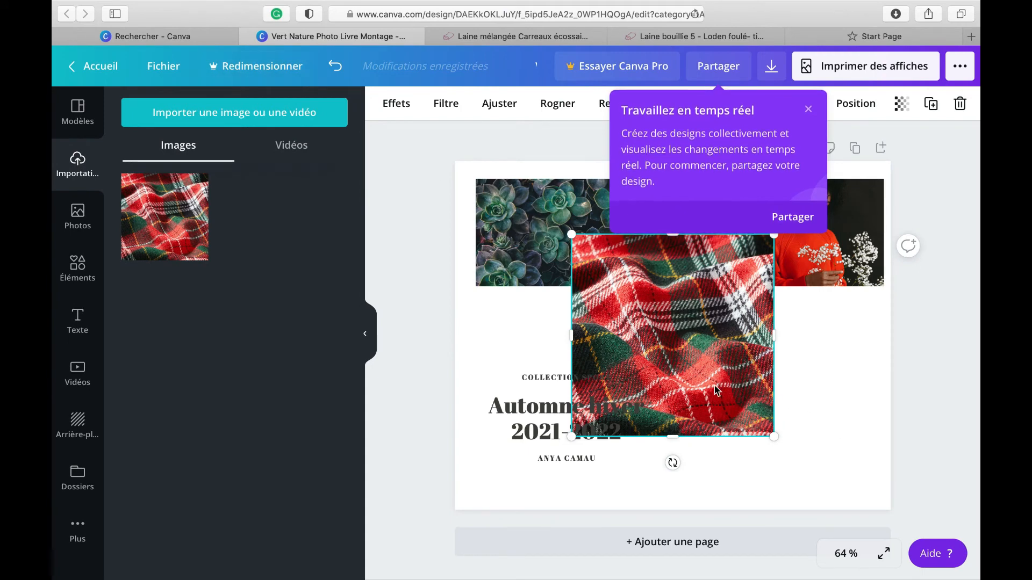
- Shrink the plaid photo to 4.5 square and line it up with the red-sweater portrait below the top photos
left_click(810, 113)
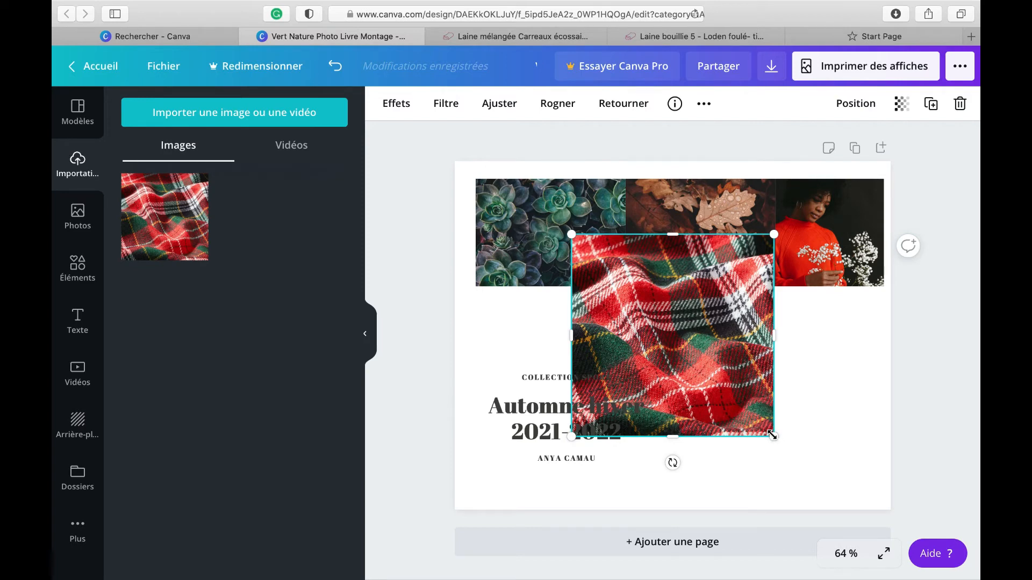
left_click_drag(772, 435, 672, 330)
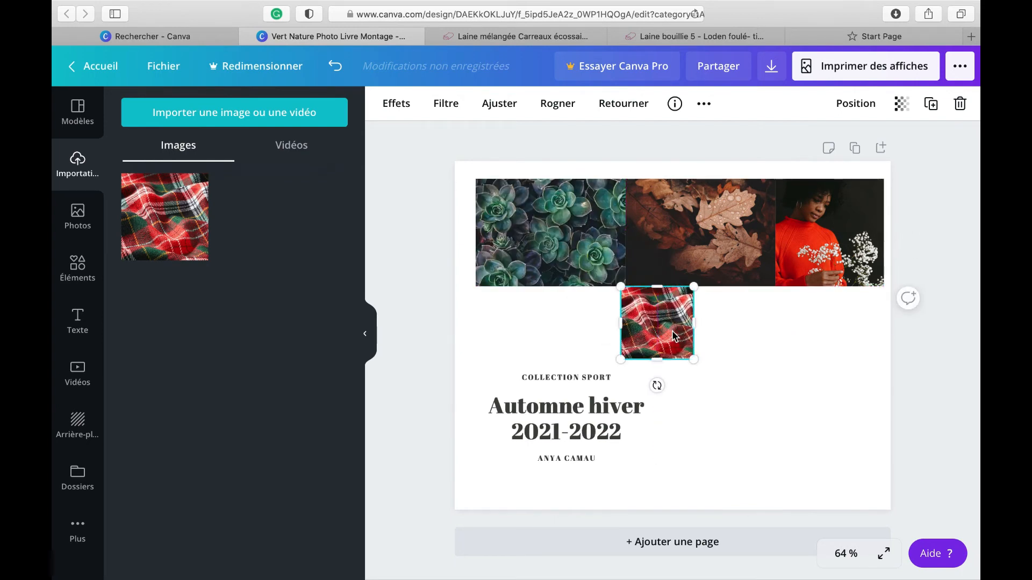
left_click_drag(797, 265, 792, 333)
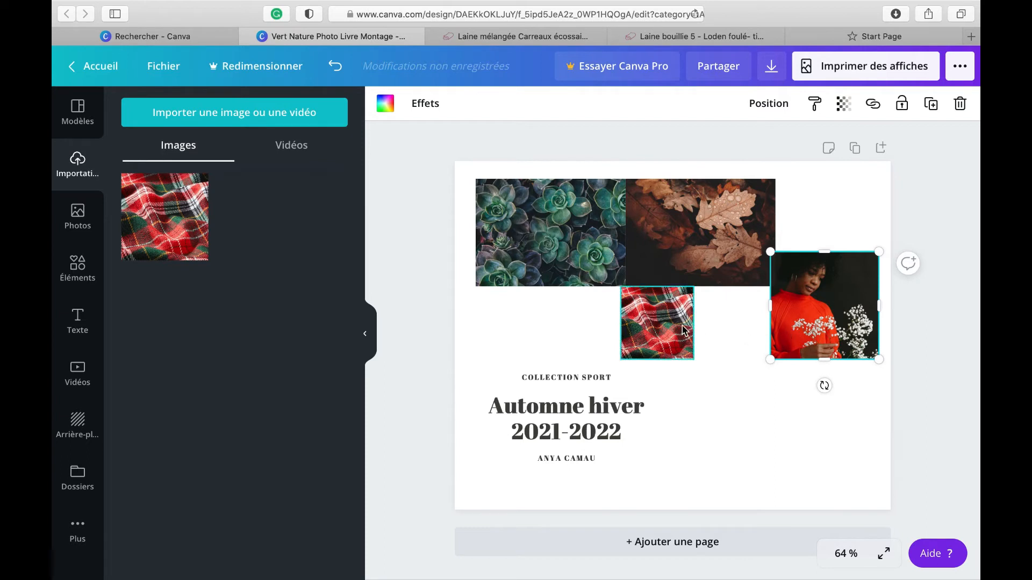
left_click_drag(683, 330, 645, 330)
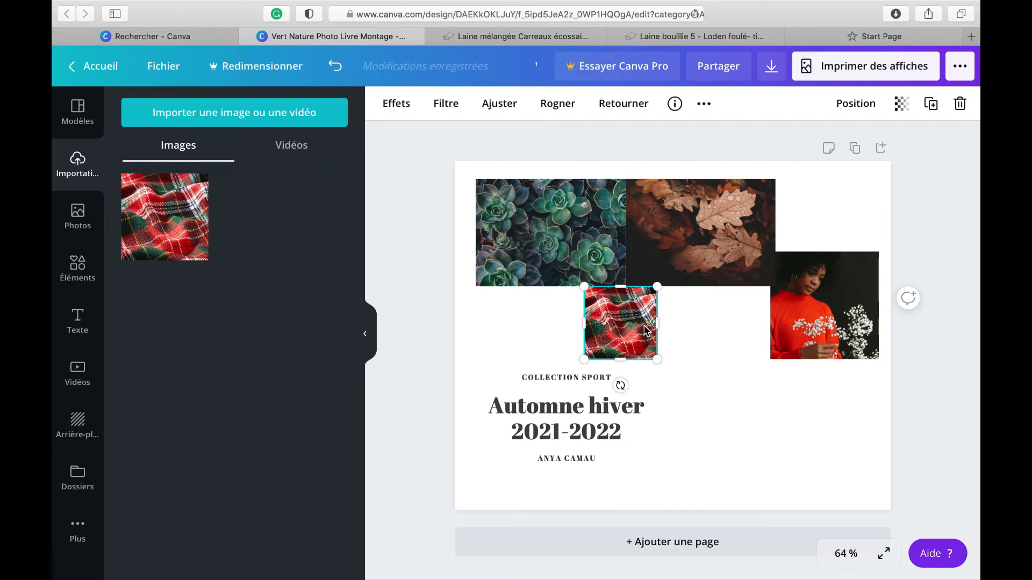
left_click(793, 328)
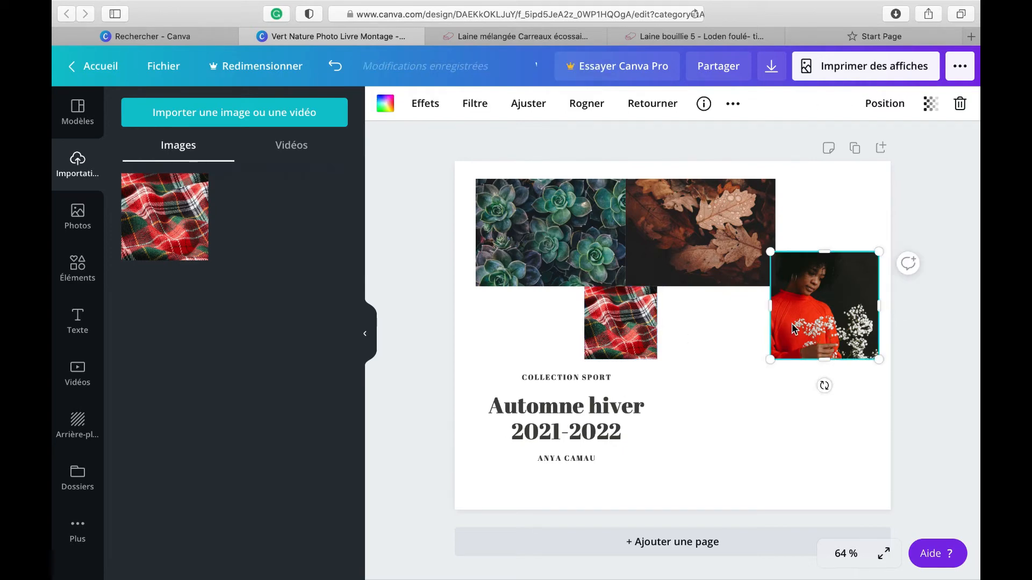
left_click_drag(793, 327, 678, 328)
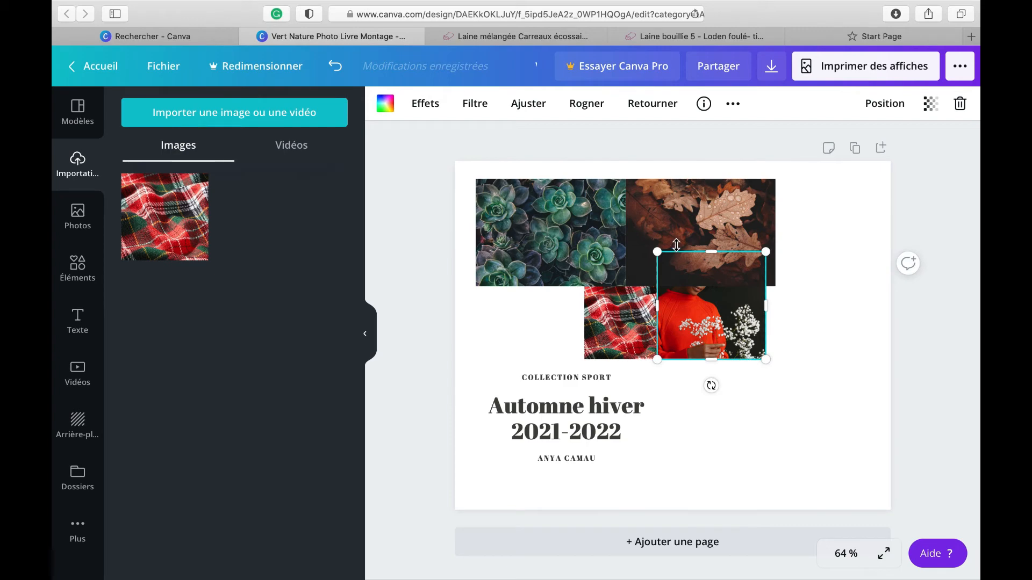
left_click(711, 221)
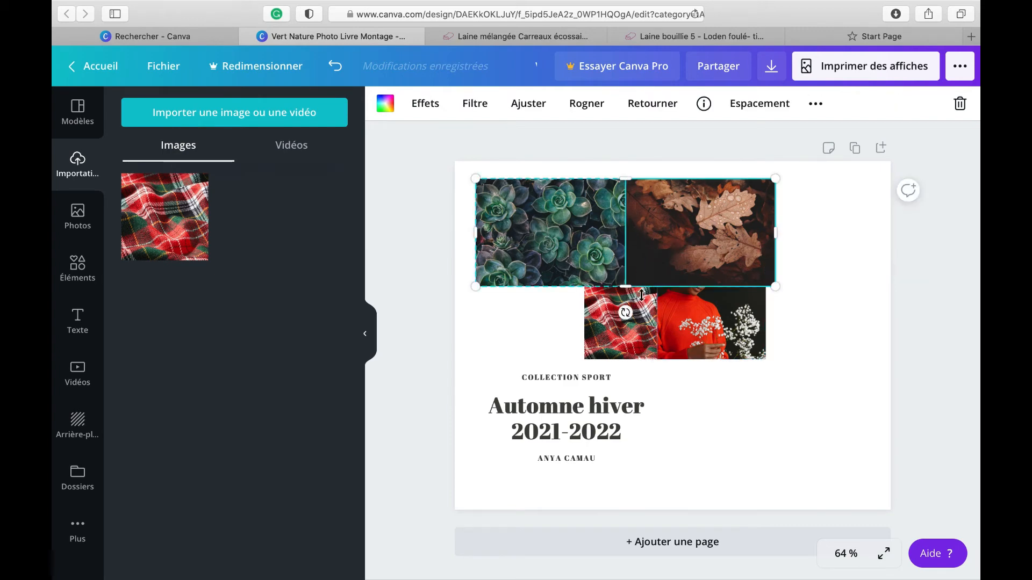
left_click(707, 323)
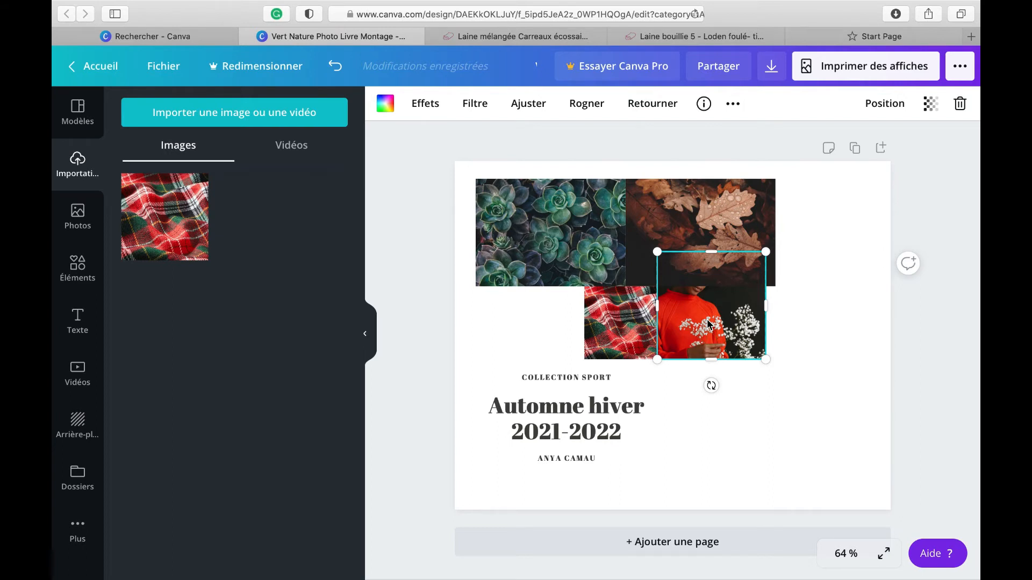
- Use 'Faire avancer d'un niveau' to put the portrait in front of the oak-leaf photo
right_click(707, 321)
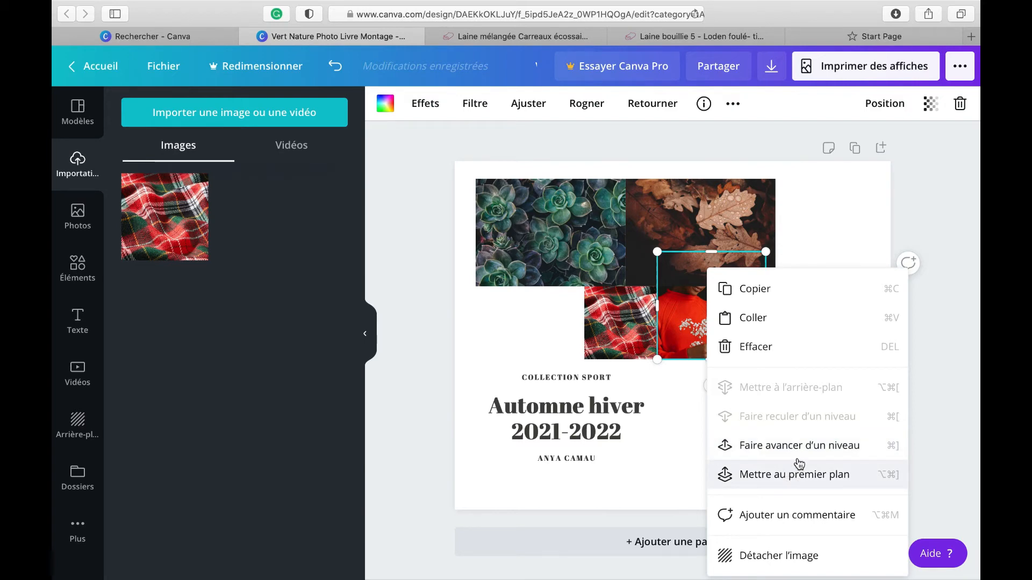
left_click(798, 446)
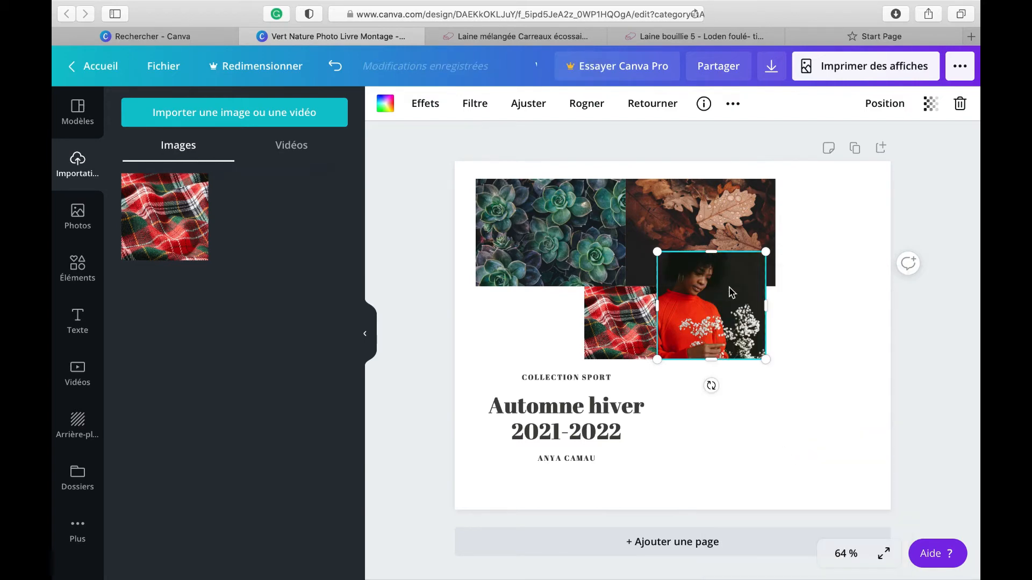
mouse_move(729, 289)
left_mouse_down()
mouse_move(737, 339)
mouse_move(736, 260)
mouse_move(682, 271)
mouse_move(744, 253)
mouse_move(744, 302)
mouse_move(738, 258)
mouse_move(728, 301)
mouse_move(731, 288)
left_mouse_up()
left_click(745, 386)
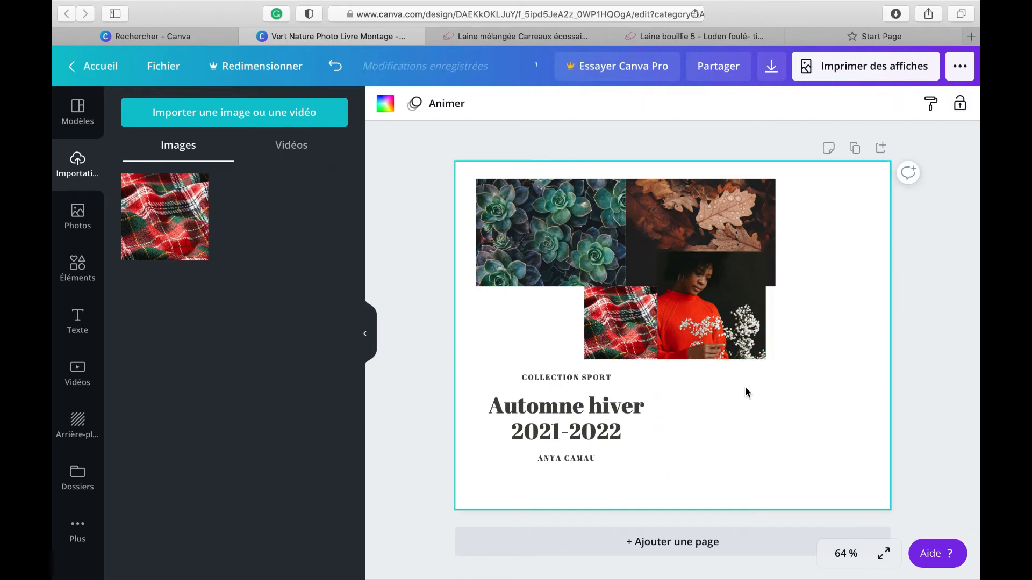
- Import the olive loden fabric image from the desktop and shrink it to the right of the portrait
mouse_move(88, 4)
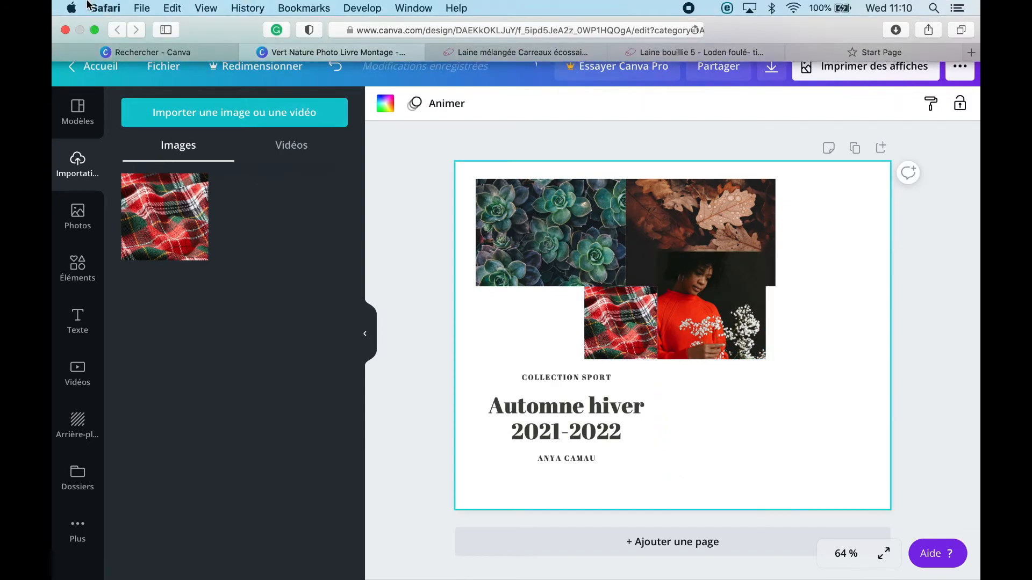
left_click(94, 31)
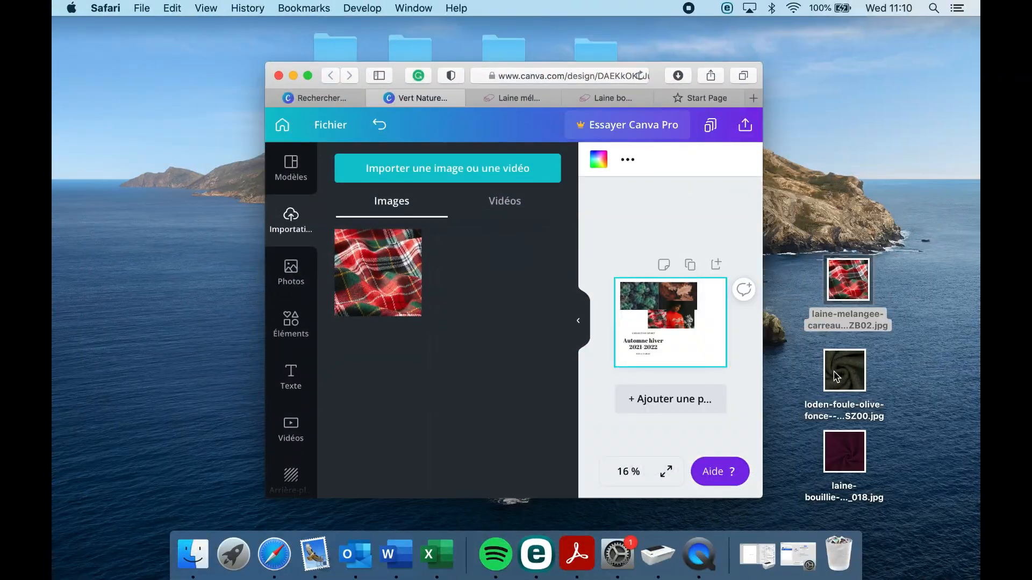
left_click_drag(839, 376, 696, 327)
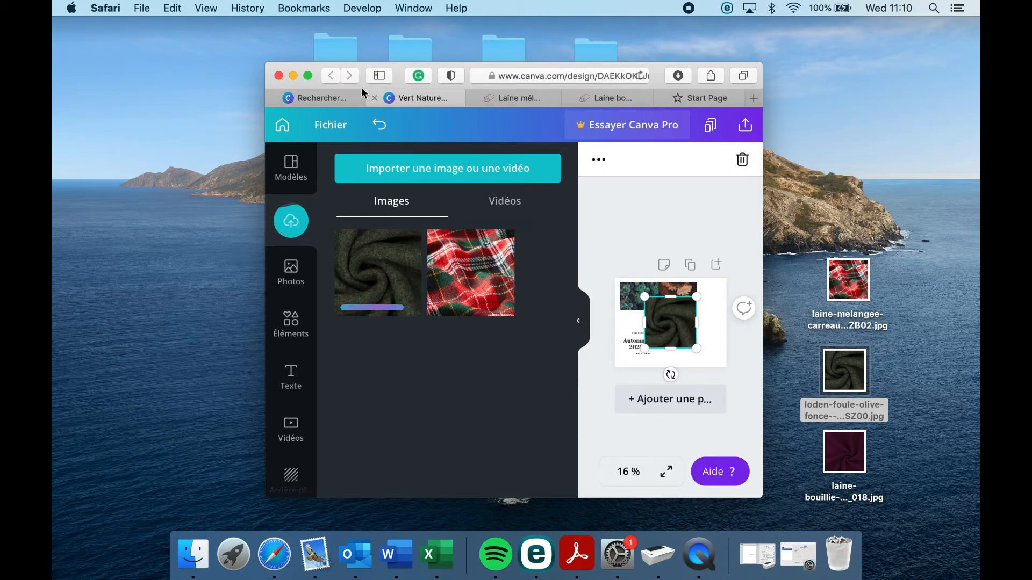
left_click(308, 75)
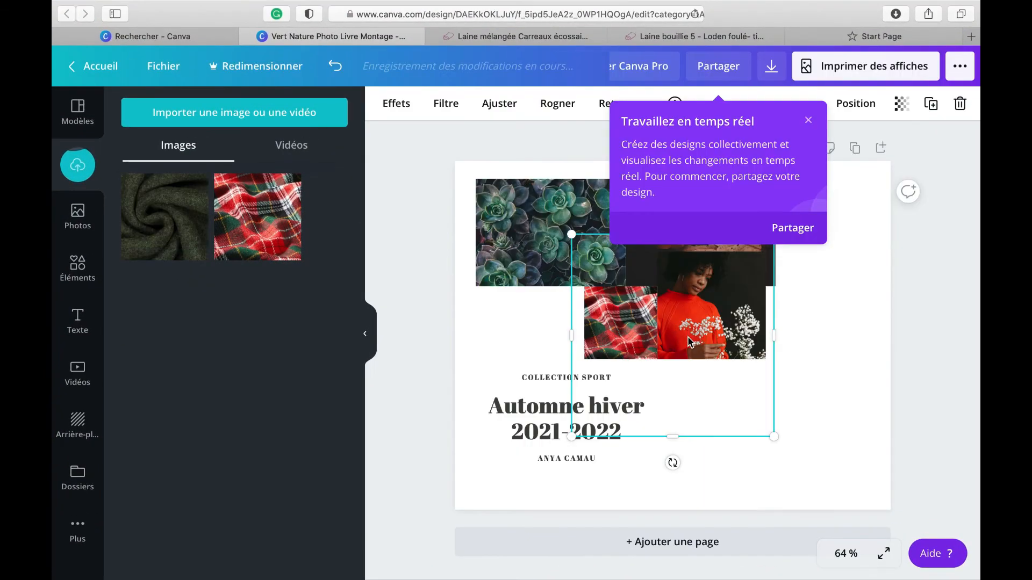
left_click(808, 109)
left_click_drag(774, 232, 843, 326)
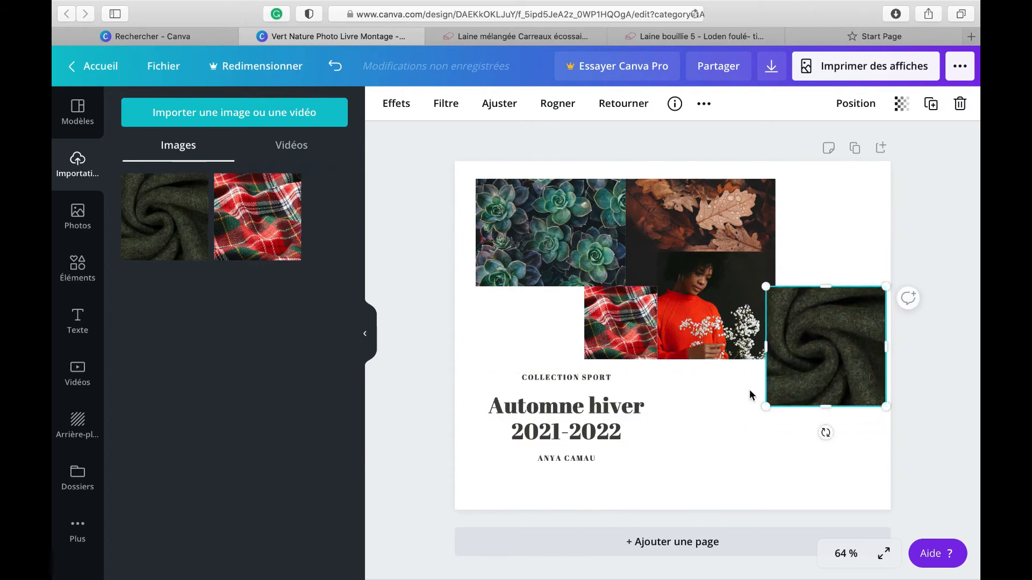
left_click(735, 396)
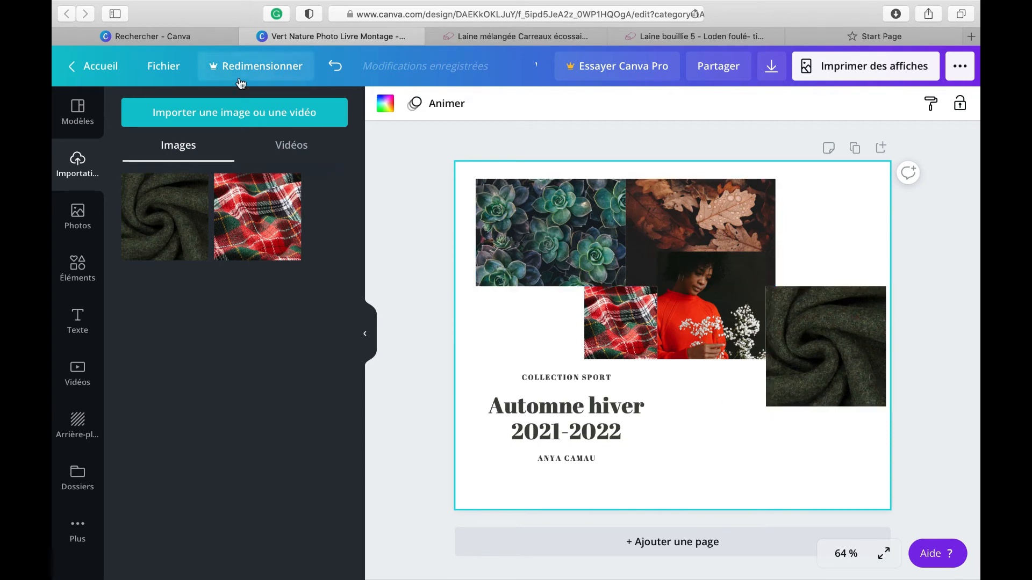
- Import the burgundy wool fabric image from the desktop and shrink it beneath the portrait
mouse_move(132, 4)
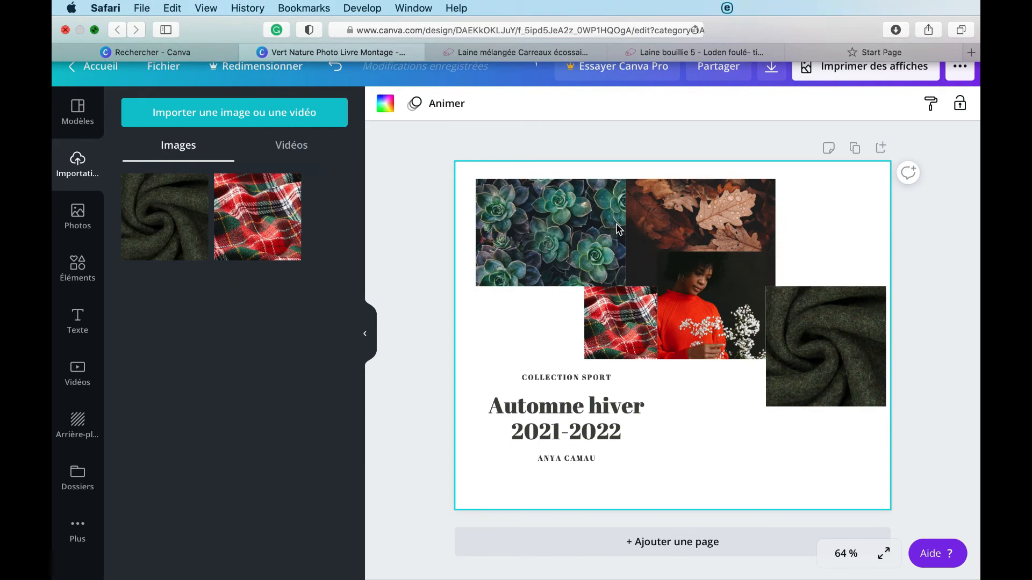
left_click(94, 31)
left_click_drag(852, 448, 697, 338)
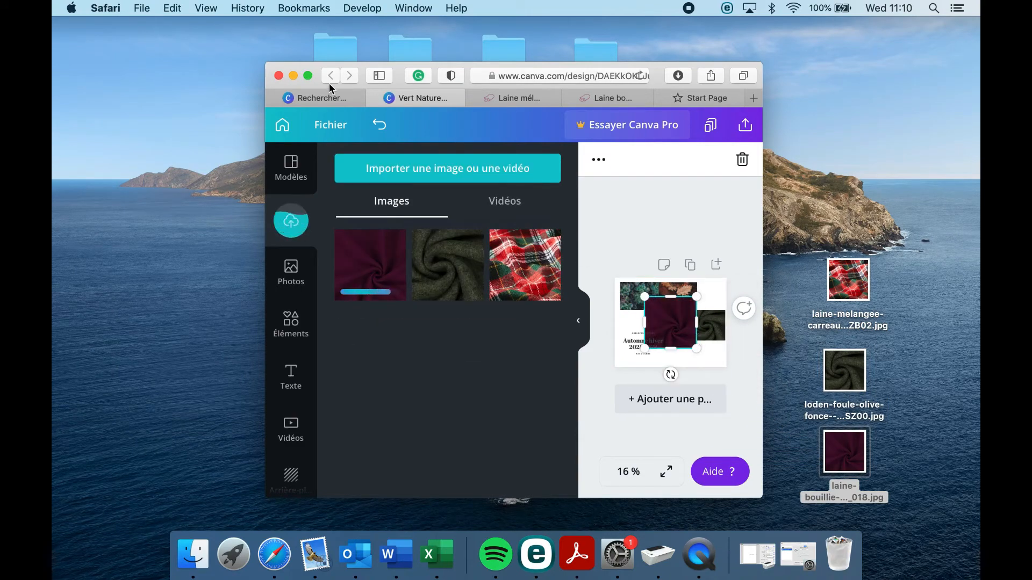
left_click(308, 75)
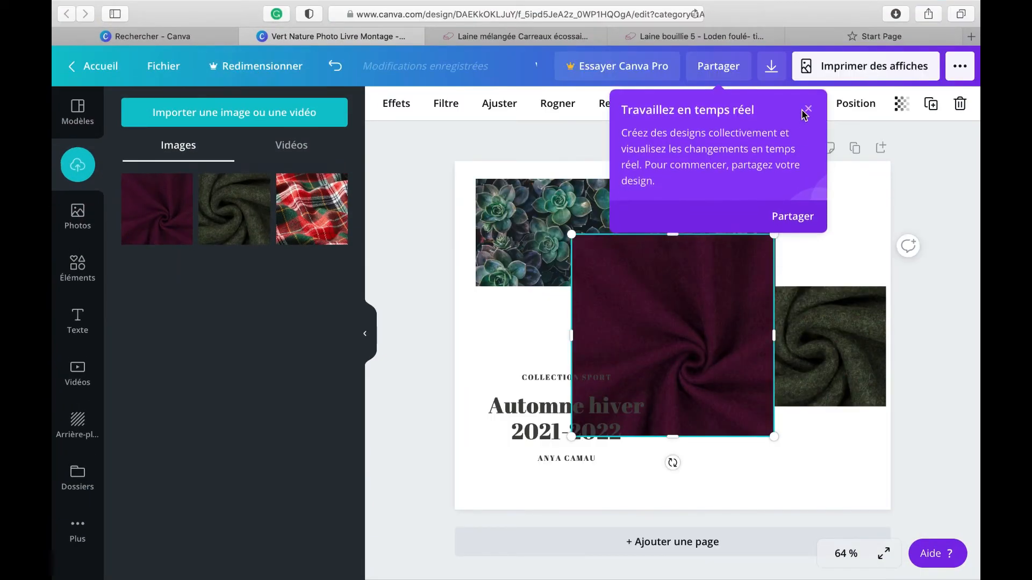
left_click(807, 114)
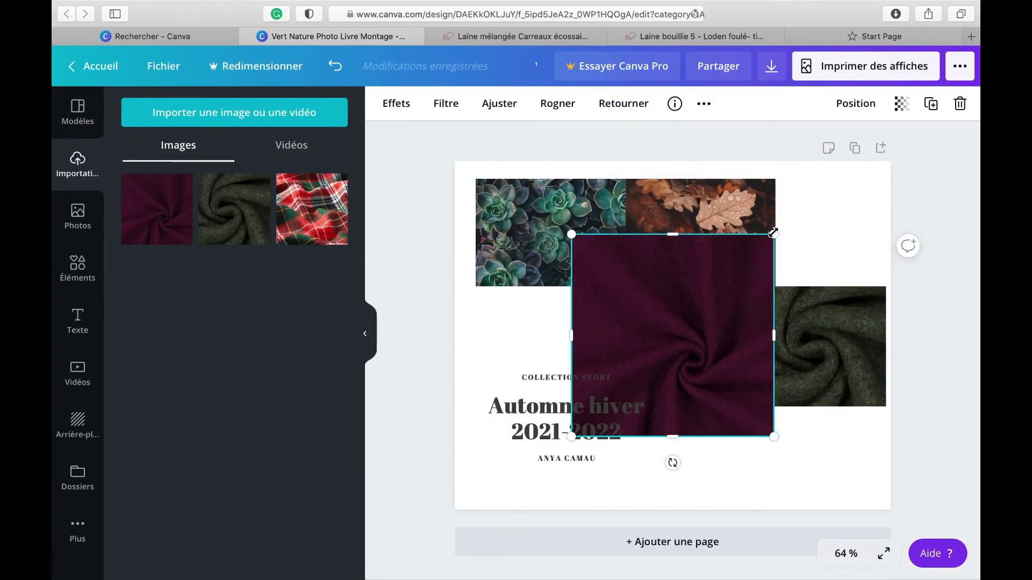
left_click_drag(772, 232, 743, 381)
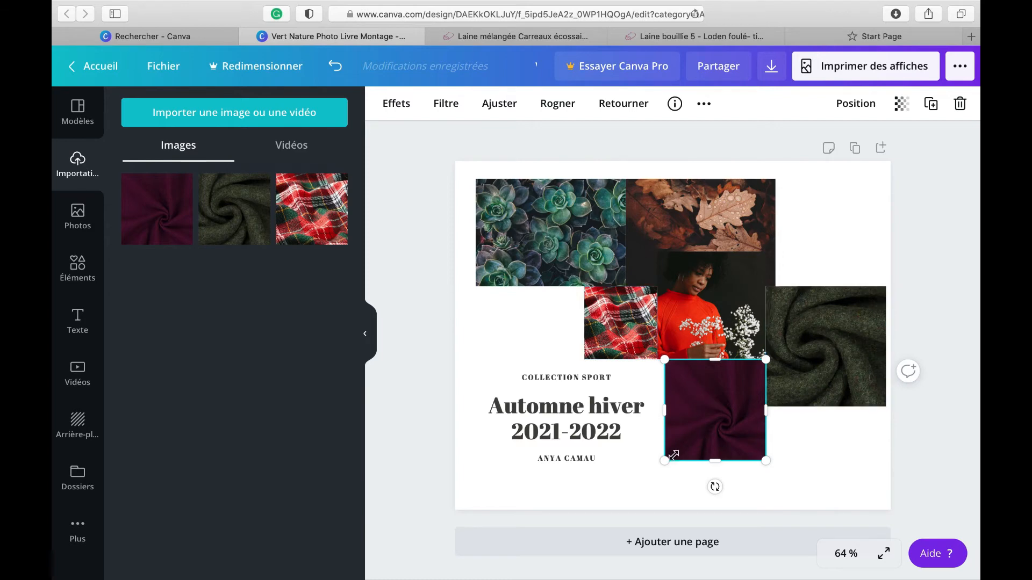
- Enlarge the burgundy fabric square slightly by its bottom-left corner to fill the gap
left_click_drag(664, 461, 656, 468)
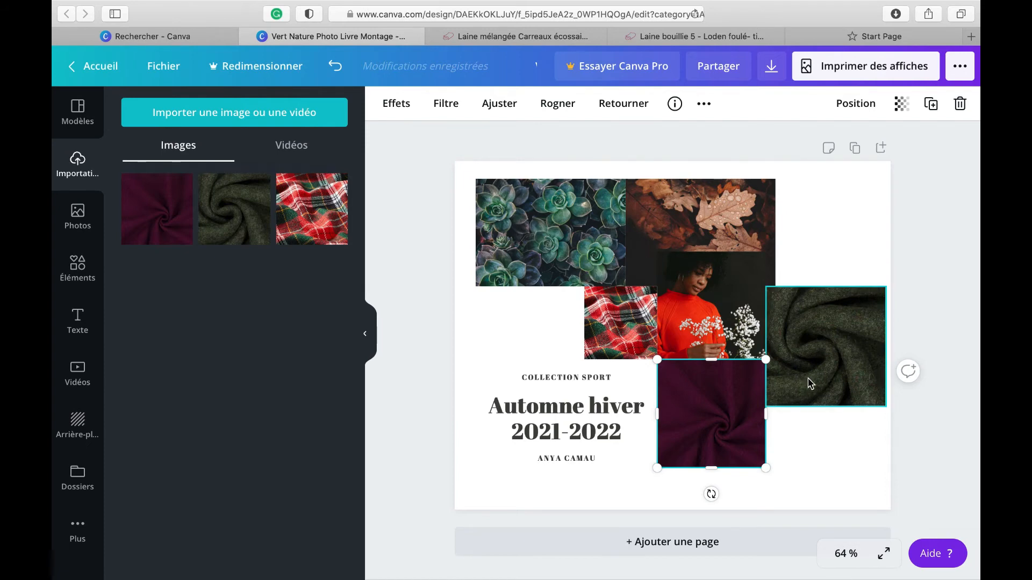
- Enlarge the plaid fabric image to 4,9 × 4,9 under the succulent photo
left_click(617, 331)
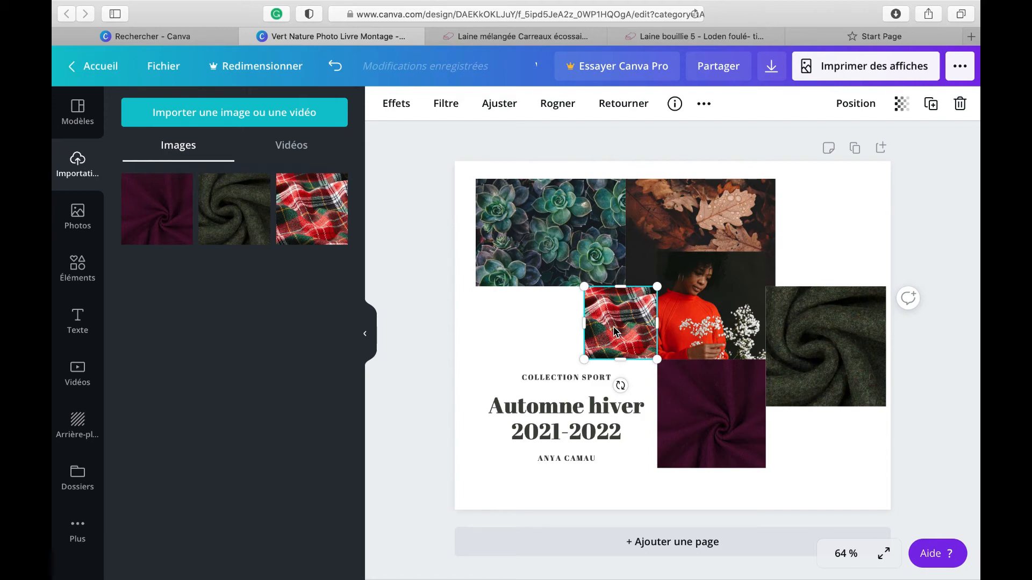
left_click_drag(584, 286, 571, 278)
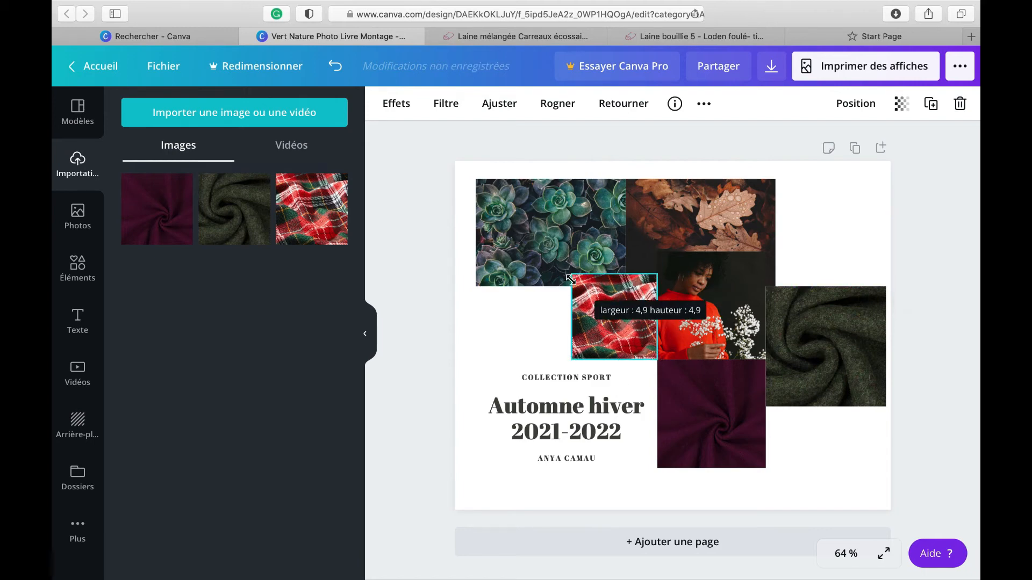
left_click(690, 224)
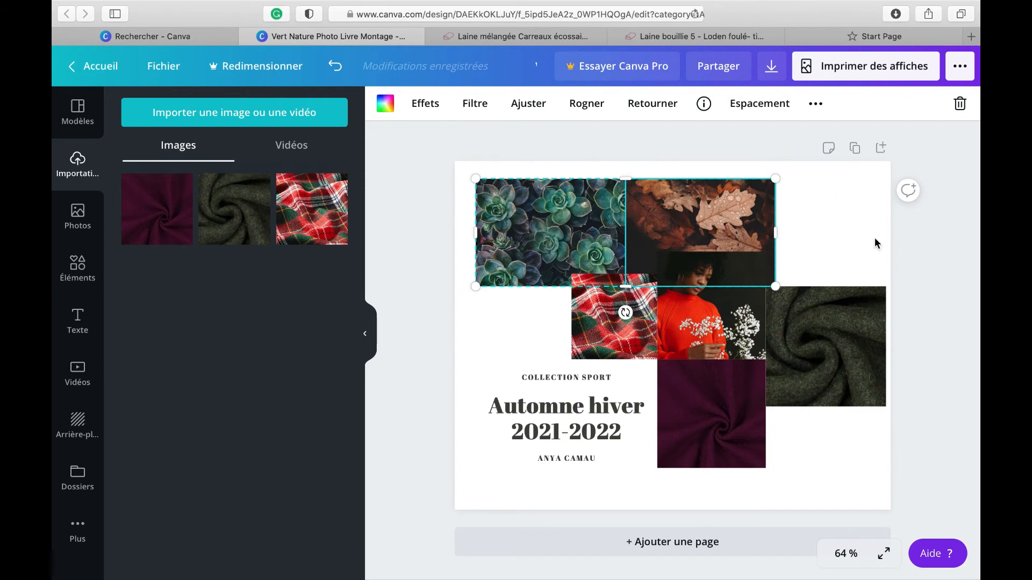
- Deselect everything on the finished mood board page
left_click(806, 450)
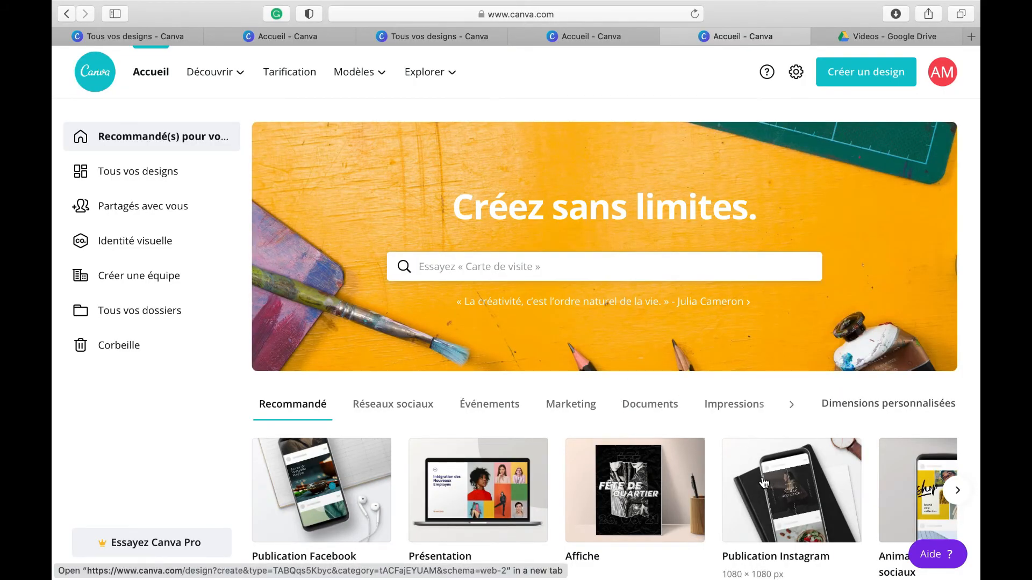
- Create a new blank Facebook post design from the 'Publication Facebook' thumbnail on the home page
scroll(762, 482, "down", 2)
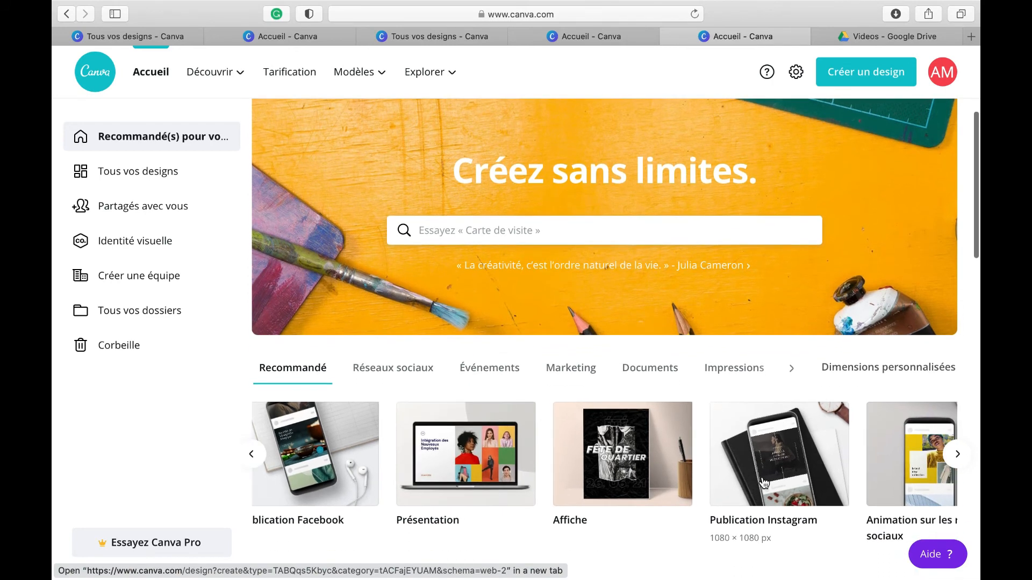
left_click(290, 453, "super")
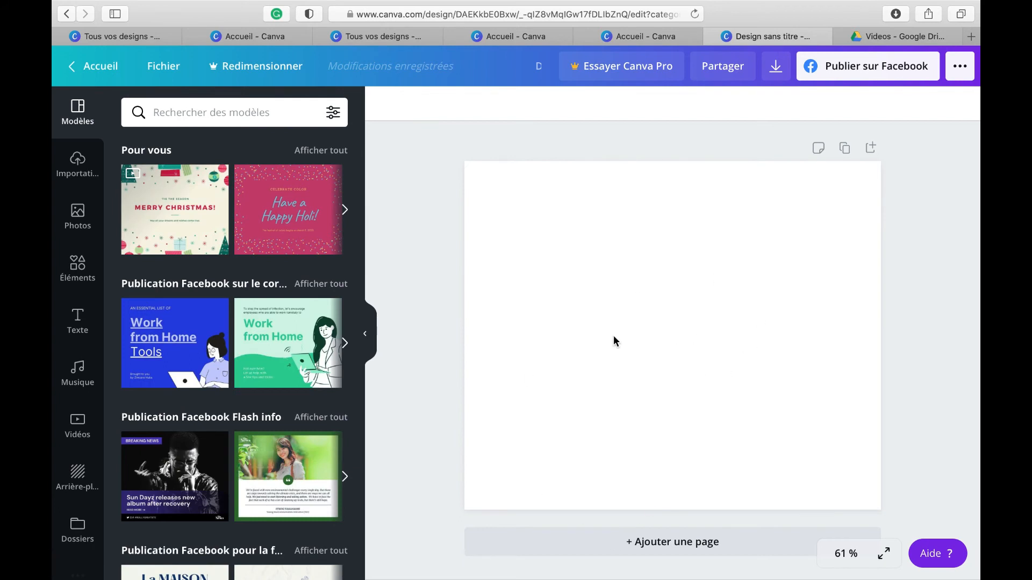
- Place the uploaded green wool swirl and plaid fabric images on the page
left_click(83, 169)
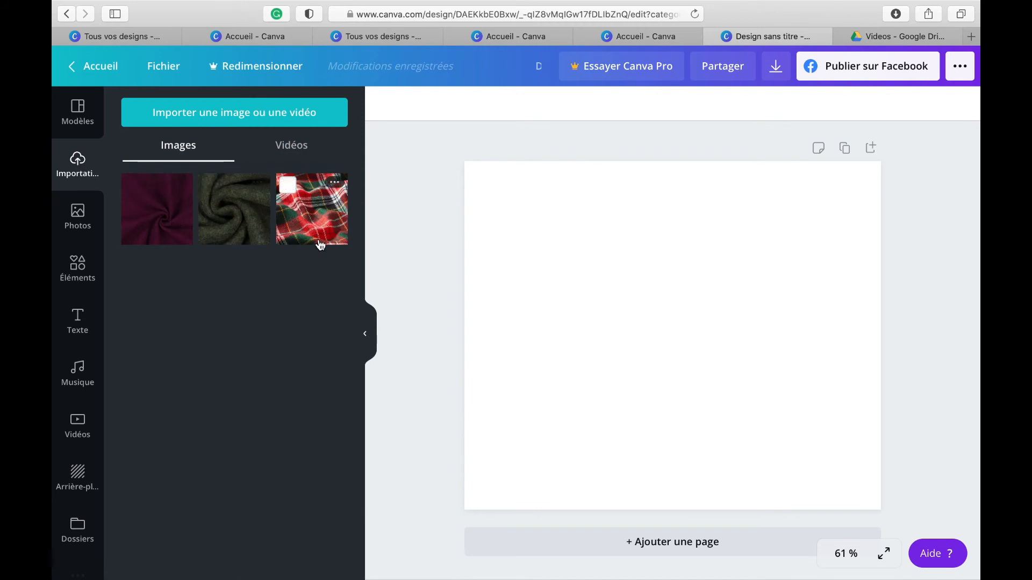
left_click_drag(321, 245, 604, 230)
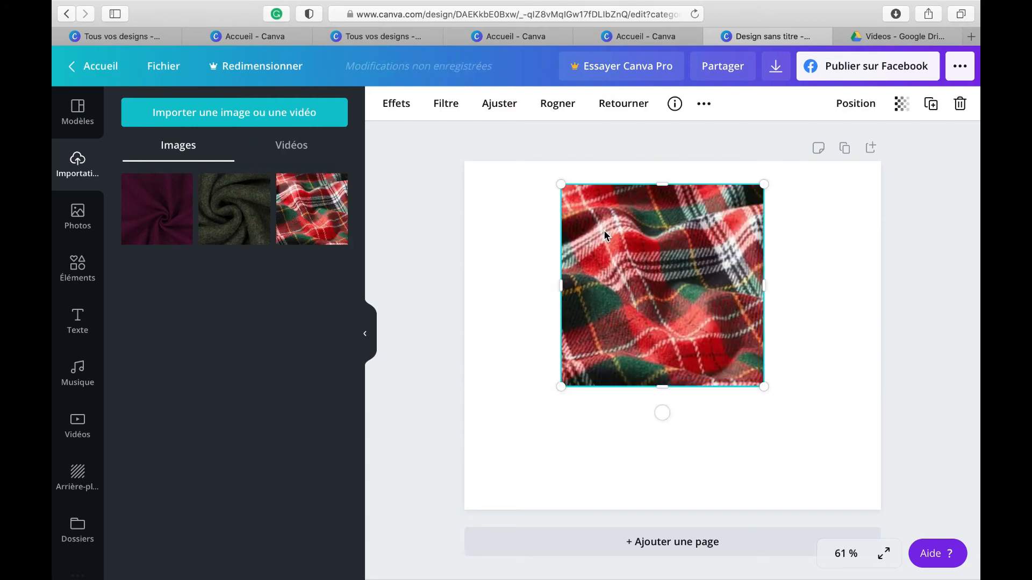
left_click_drag(233, 214, 583, 362)
left_click_drag(669, 251, 584, 243)
left_click(728, 290)
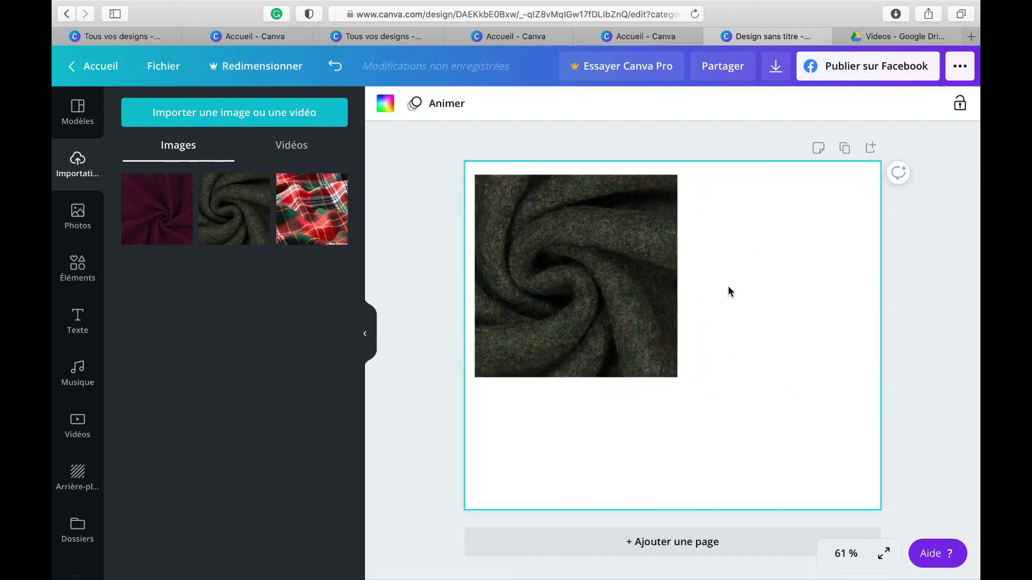
left_click(318, 200)
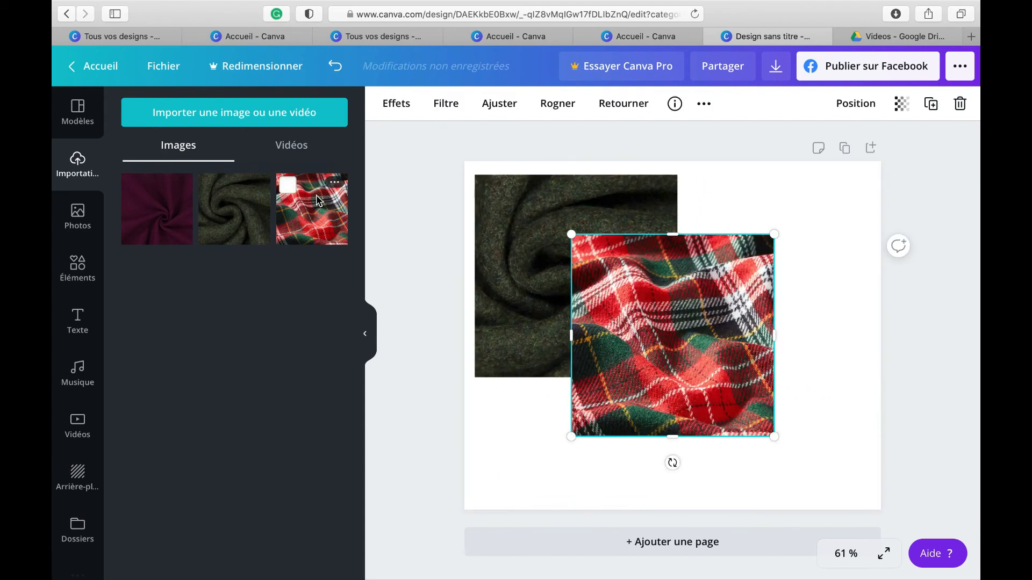
left_click(516, 463)
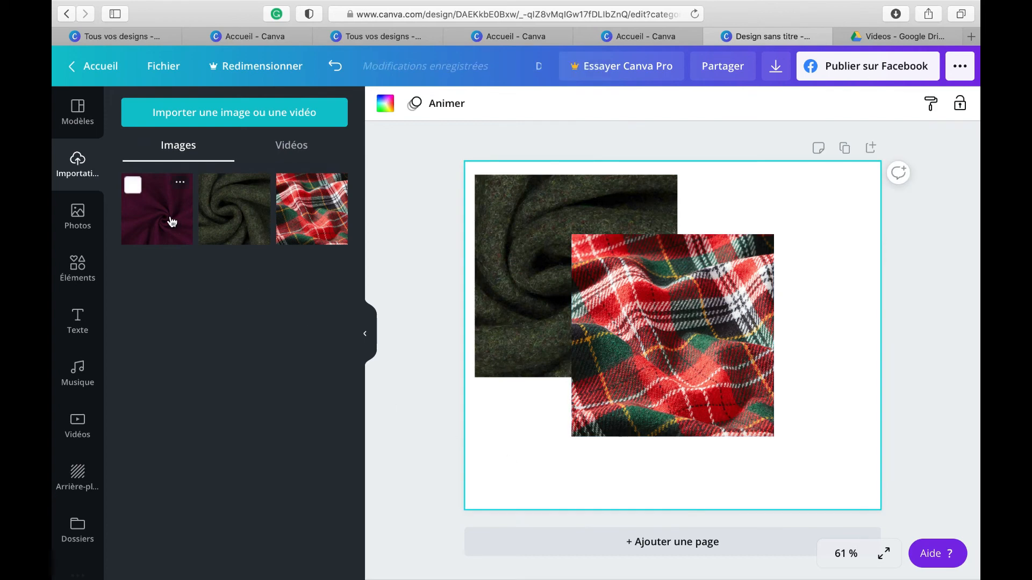
- Add the red-sweater portrait on the right and move the plaid to the lower left
left_click(70, 229)
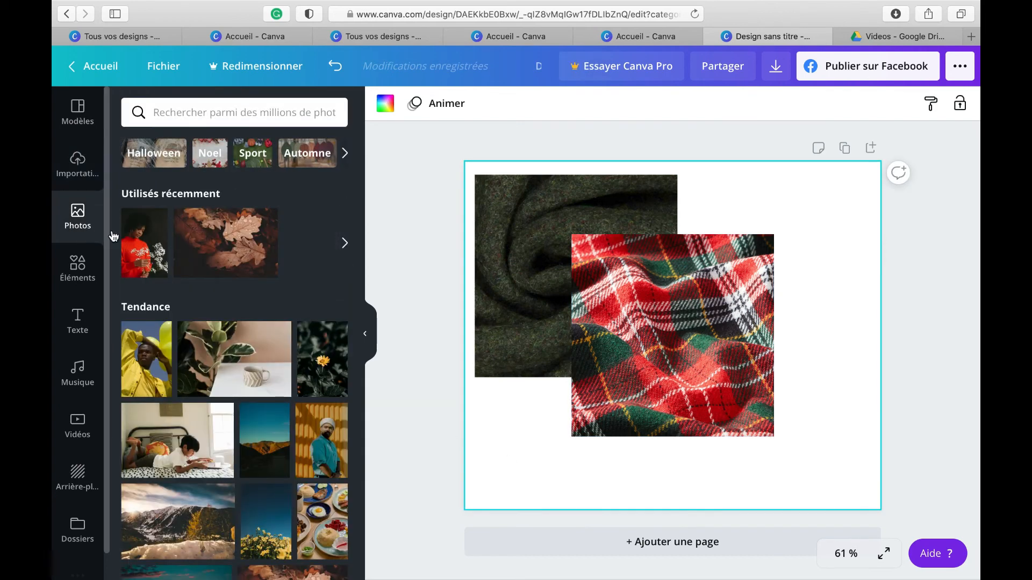
left_click(156, 246)
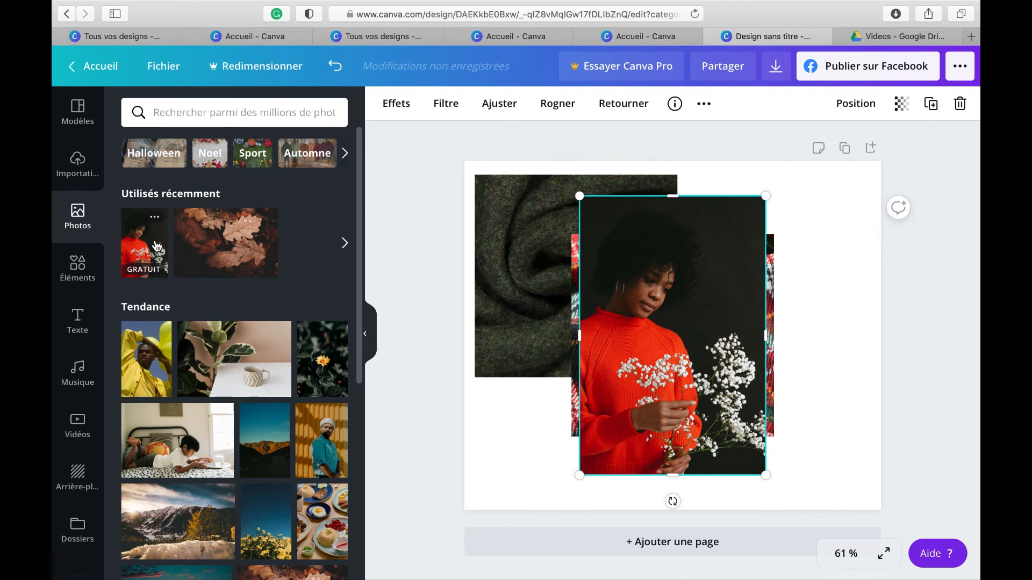
left_click_drag(724, 272, 815, 249)
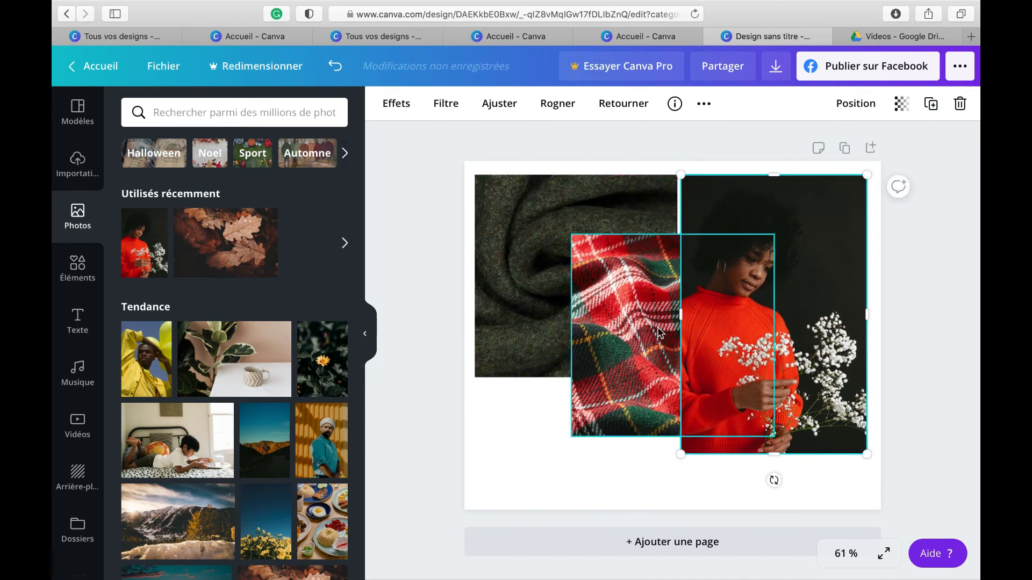
left_click_drag(658, 328, 584, 386)
left_click(785, 462)
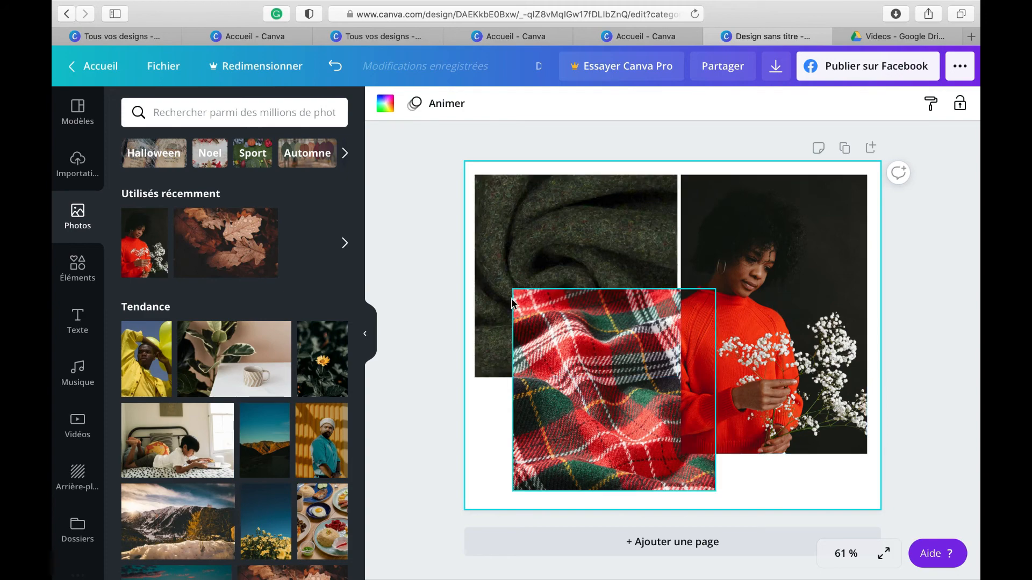
- Apply the dark wood-plank texture from Arrière-plans as the page background
left_click(81, 476)
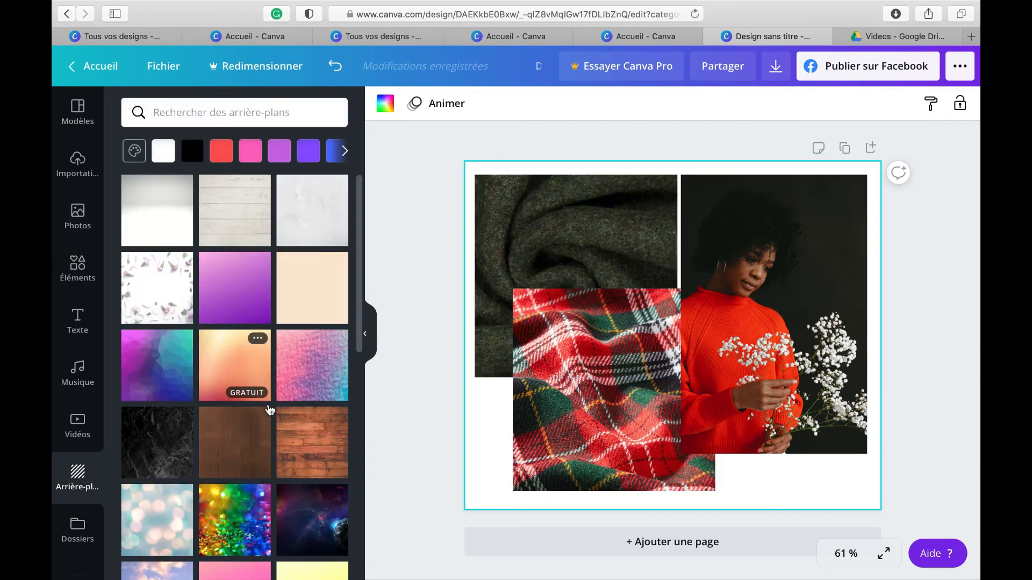
scroll(302, 453, "down", 3)
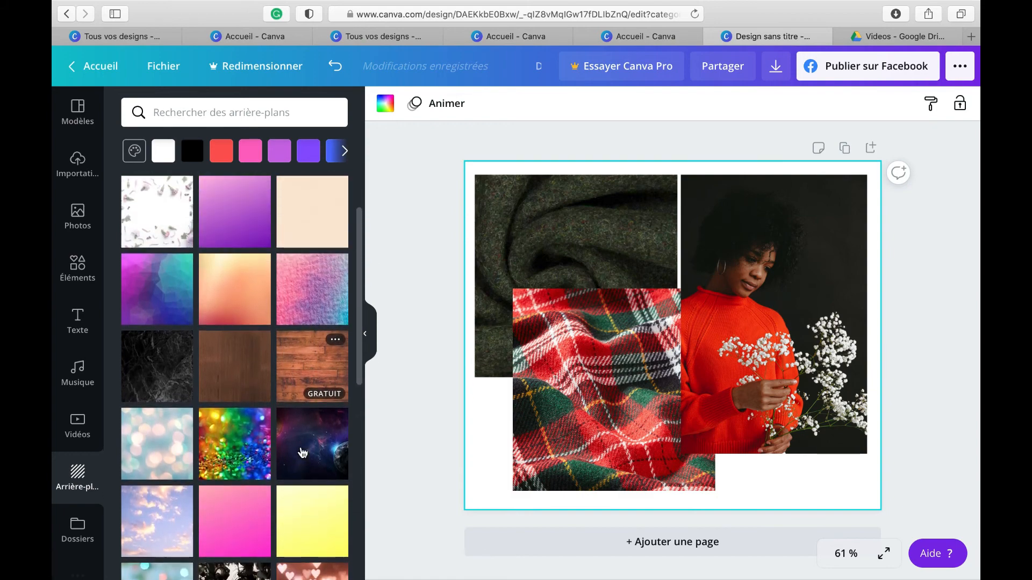
left_click(239, 388)
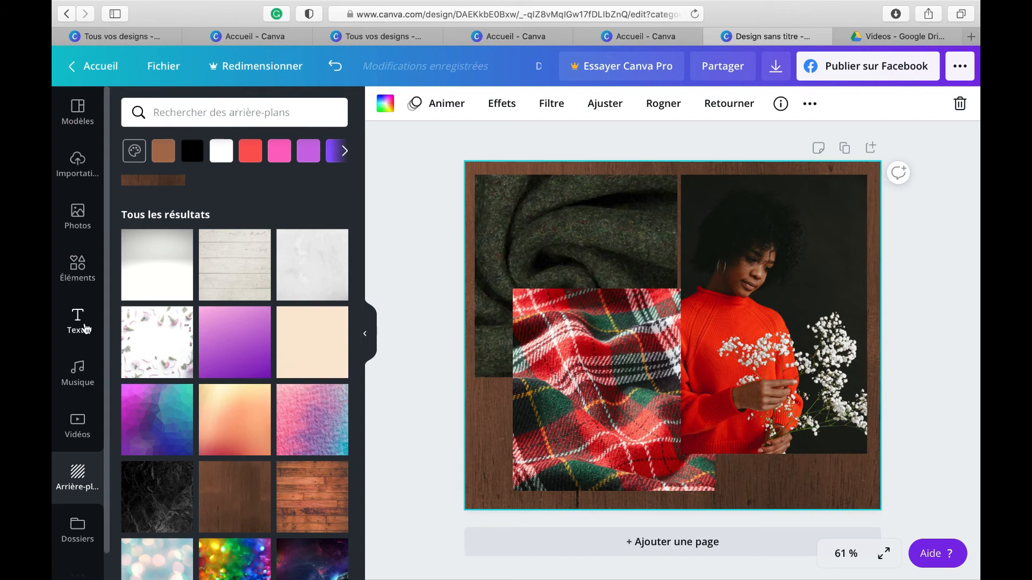
left_click(80, 325)
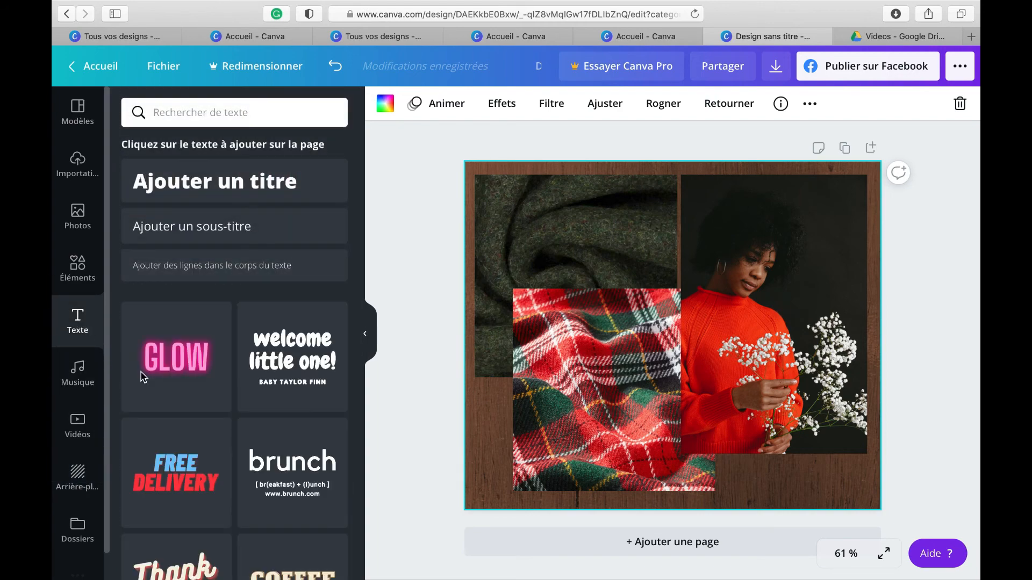
- Add the 'I'm dreaming of a White Christmas' text preset over the middle of the collage
scroll(300, 413, "down", 2)
scroll(301, 414, "down", 10)
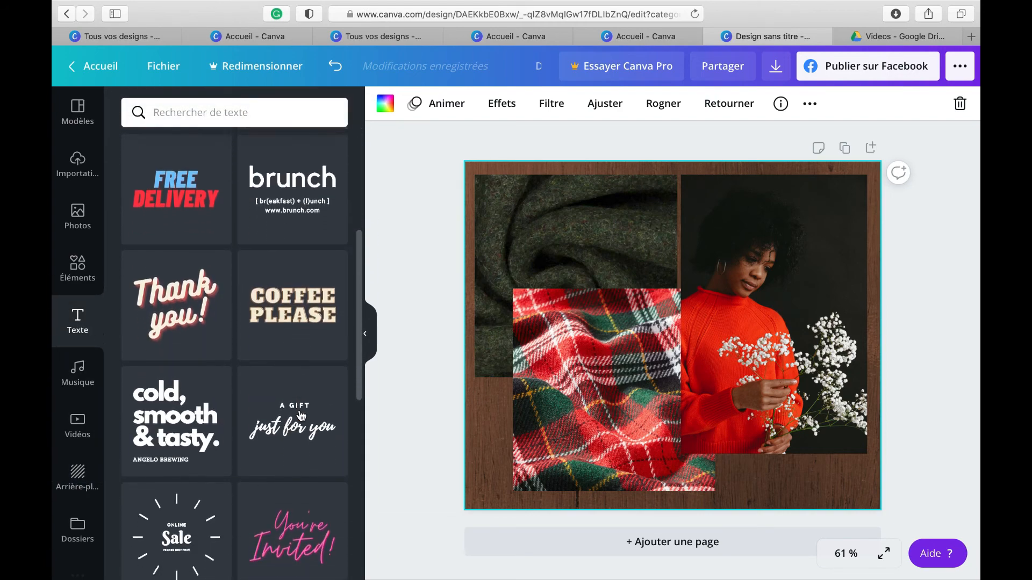
scroll(301, 415, "down", 9)
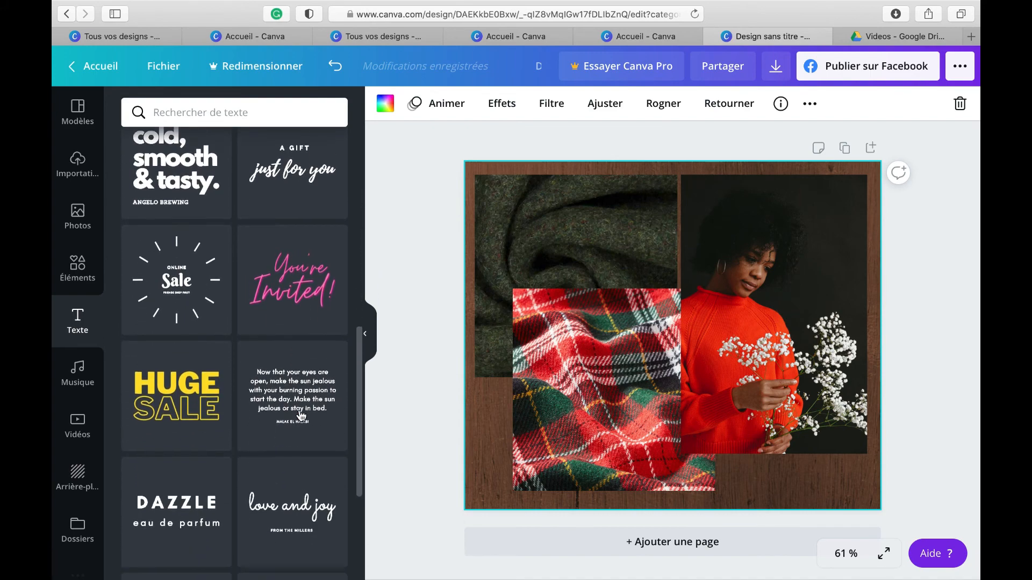
scroll(301, 414, "down", 11)
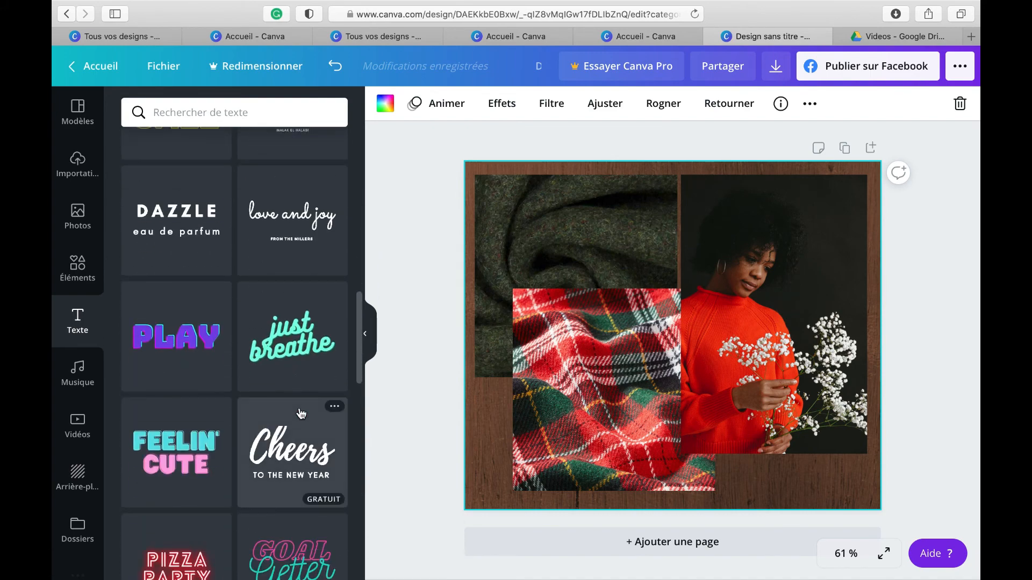
scroll(301, 414, "down", 8)
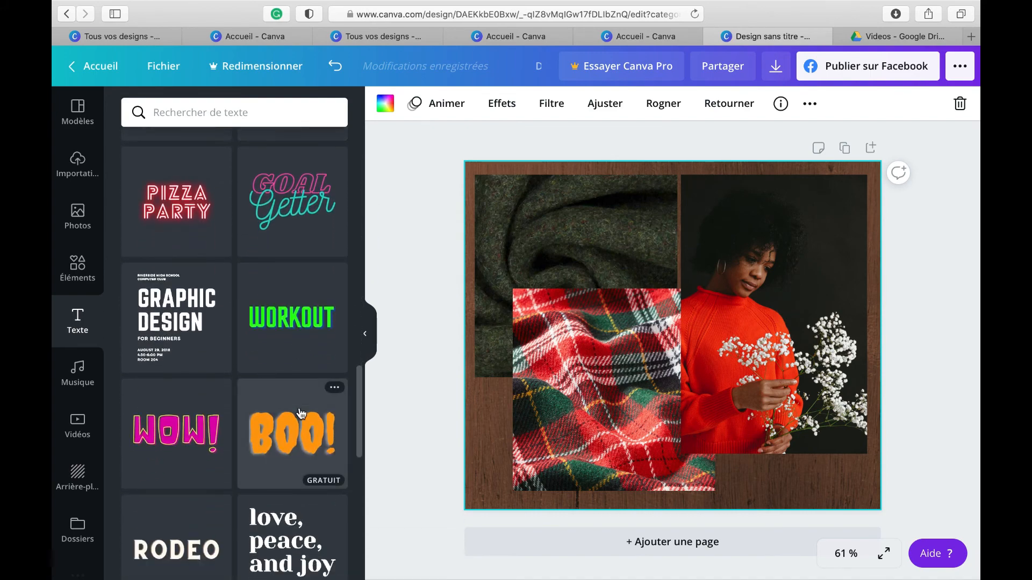
scroll(301, 413, "down", 9)
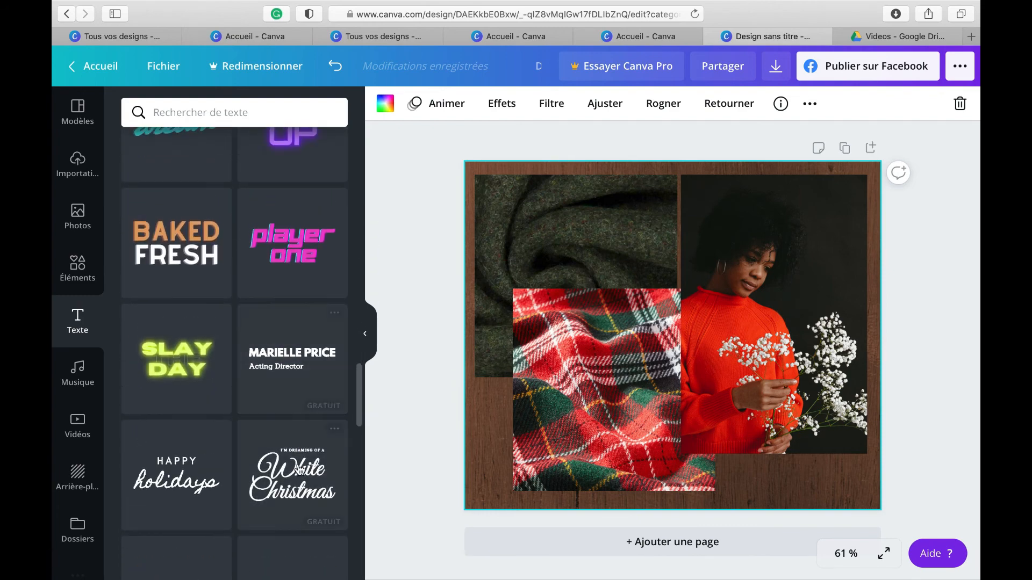
scroll(299, 463, "down", 8)
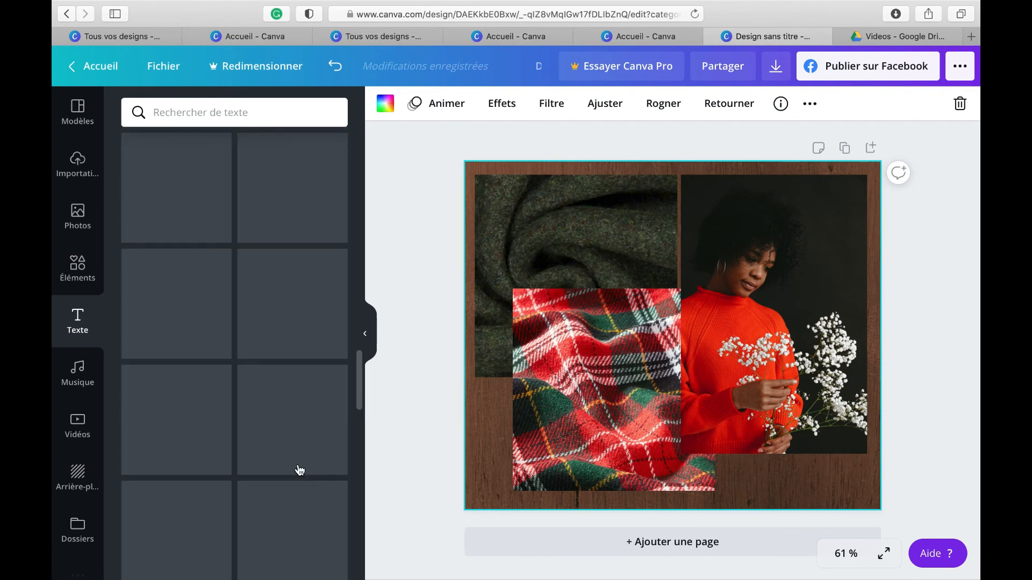
left_click(568, 297)
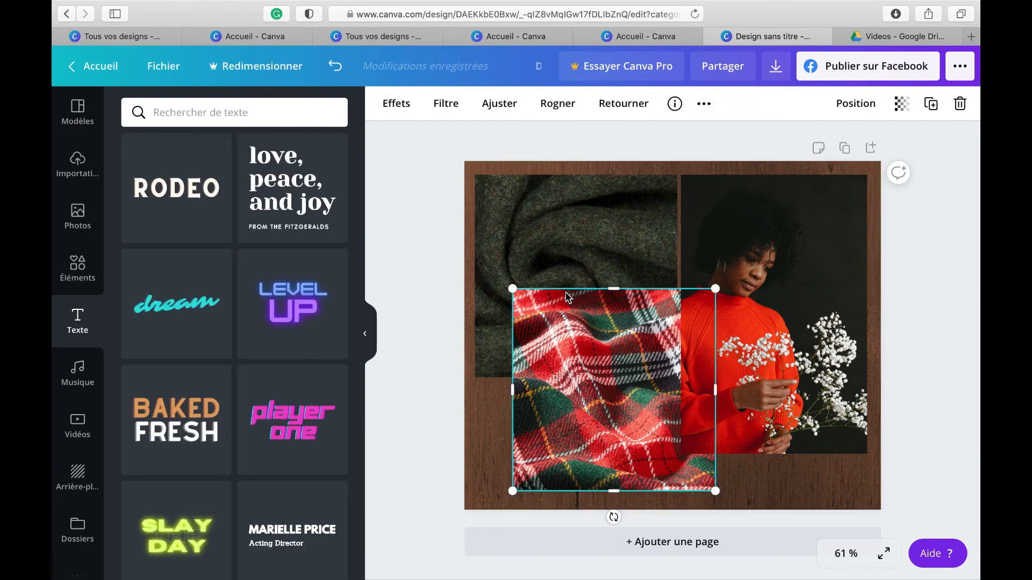
scroll(321, 359, "down", 8)
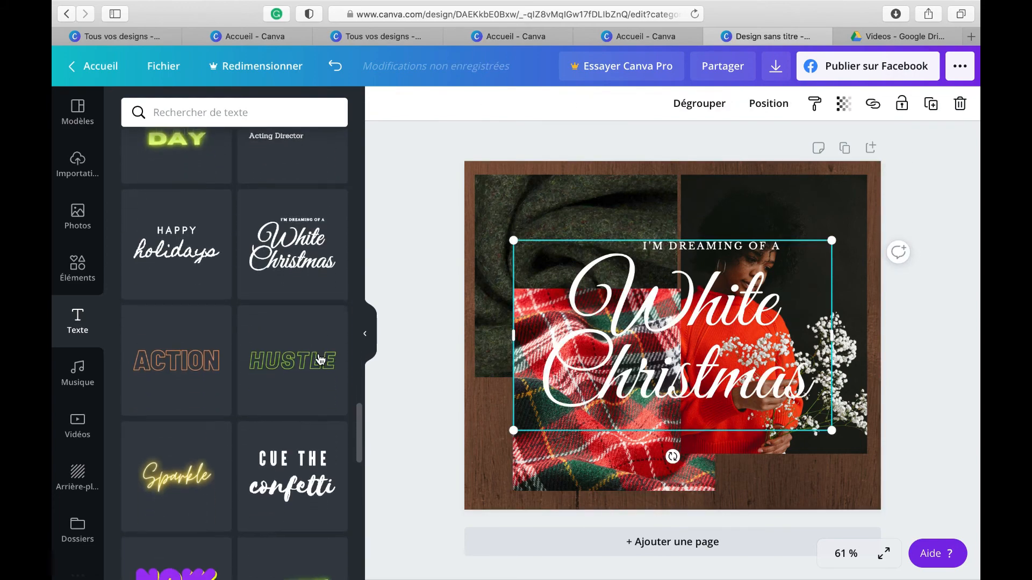
- Replace the 'White Christmas' script text with 'Automne hiver 21-22'
double_click(808, 384)
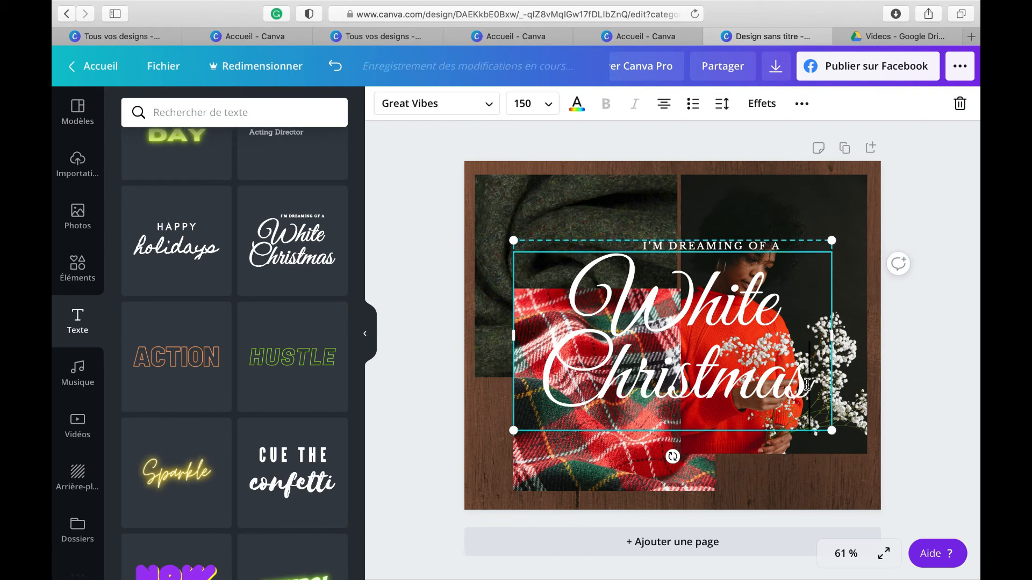
key("BackSpace")
key("BackSpace")
key("BackSpace")
key("BackSpace")
key("BackSpace")
key("BackSpace")
key("BackSpace")
key("BackSpace")
key("BackSpace")
key("BackSpace")
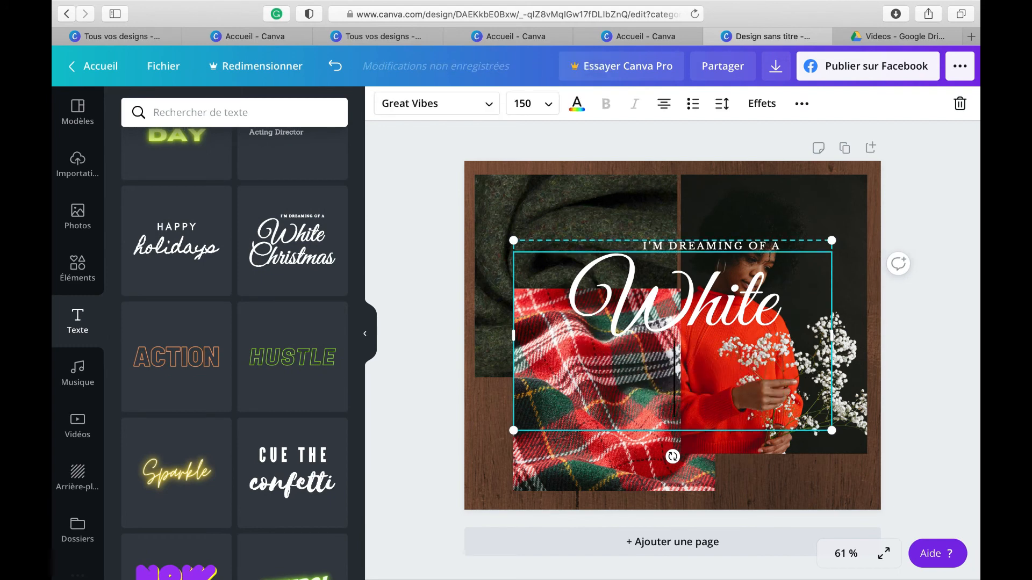
key("BackSpace")
key("BackSpace")
key("BackSpace")
key("BackSpace")
key("BackSpace")
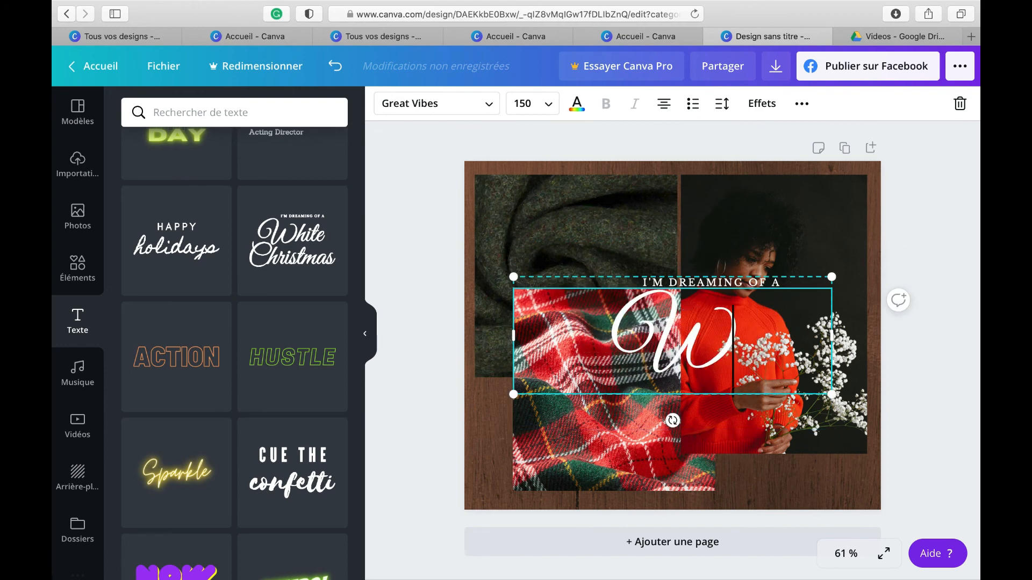
type("Automne")
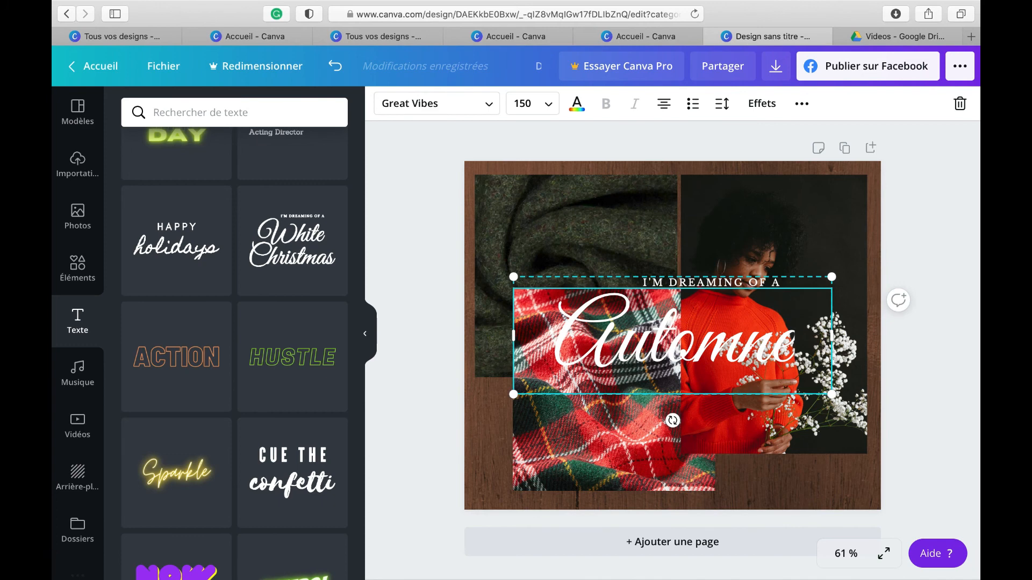
type(" hiver")
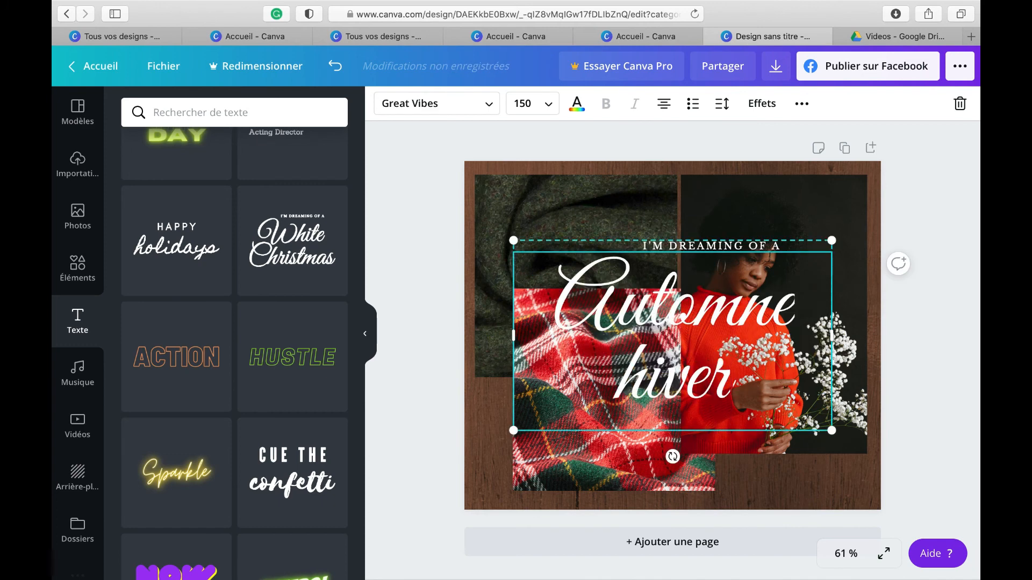
type(" 21")
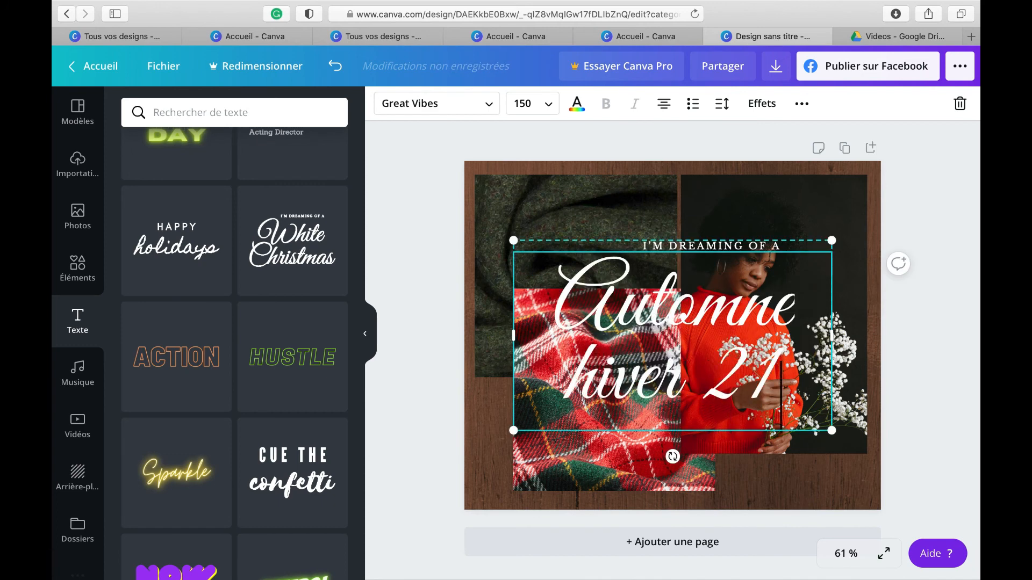
type(" -211")
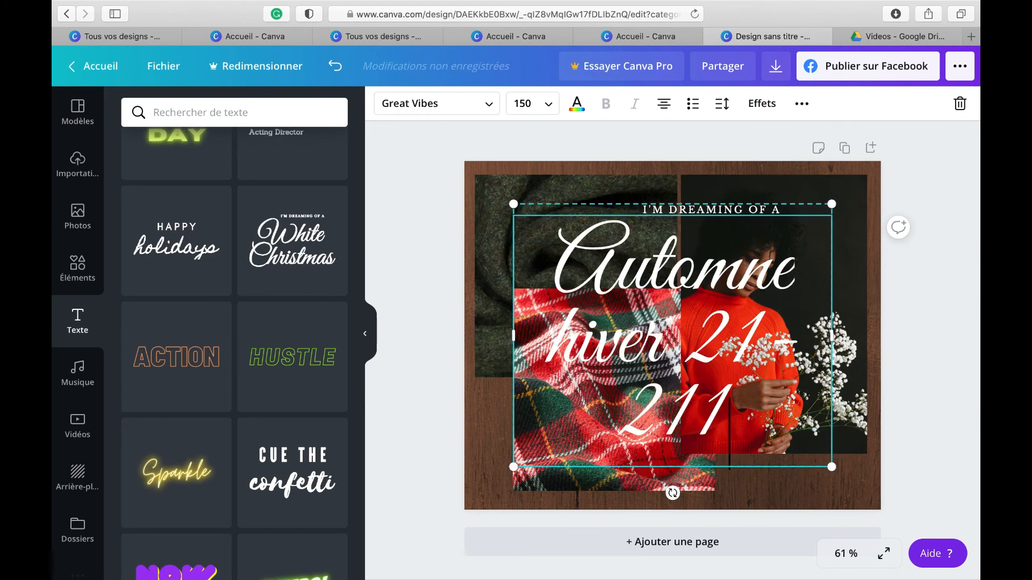
key("BackSpace")
key("BackSpace")
type("22")
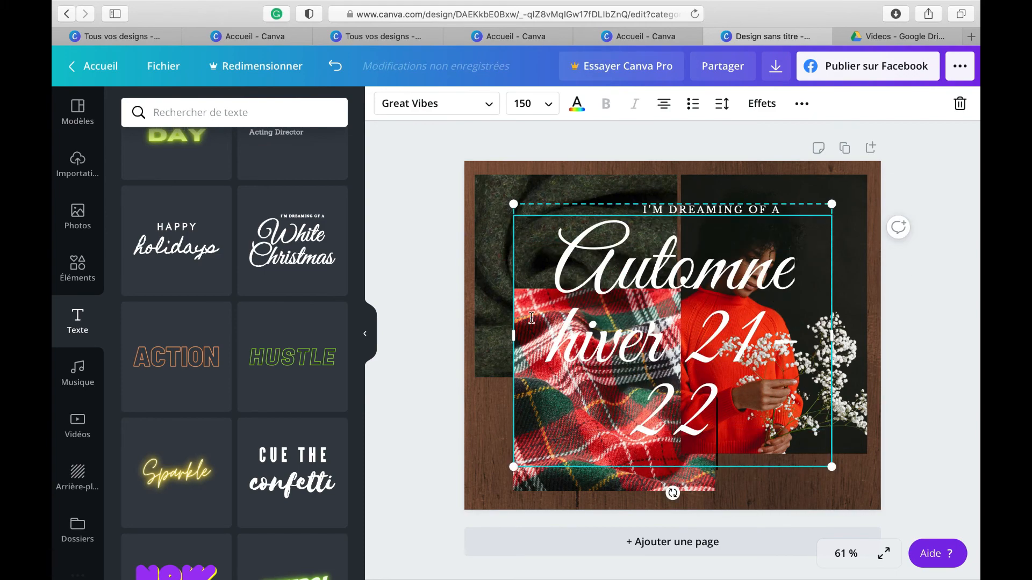
- Widen the script text box to the left so 'hiver 21-22' fits on one line
left_click_drag(509, 334, 504, 335)
double_click(504, 334)
triple_click(504, 334)
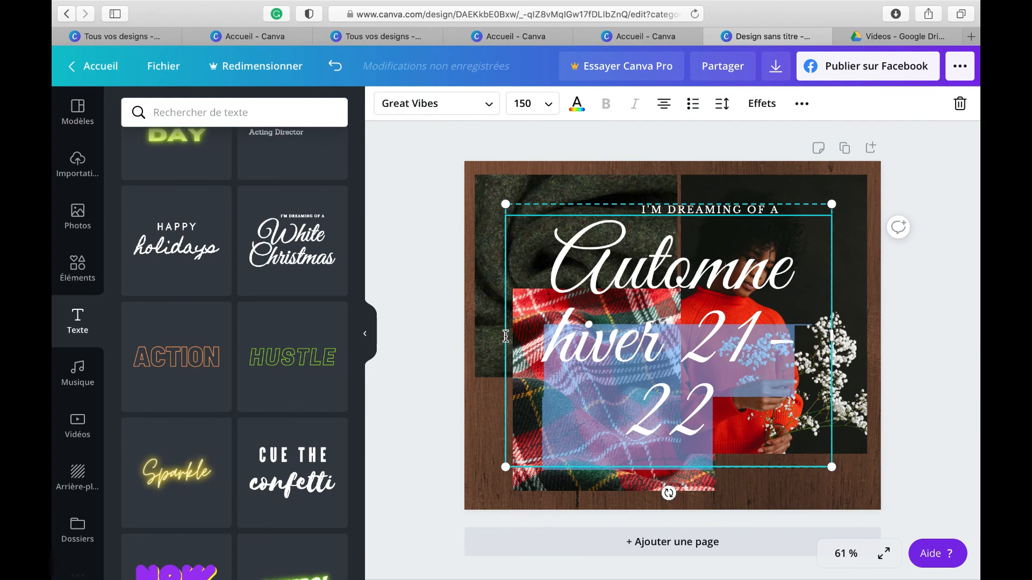
left_click_drag(506, 336, 480, 335)
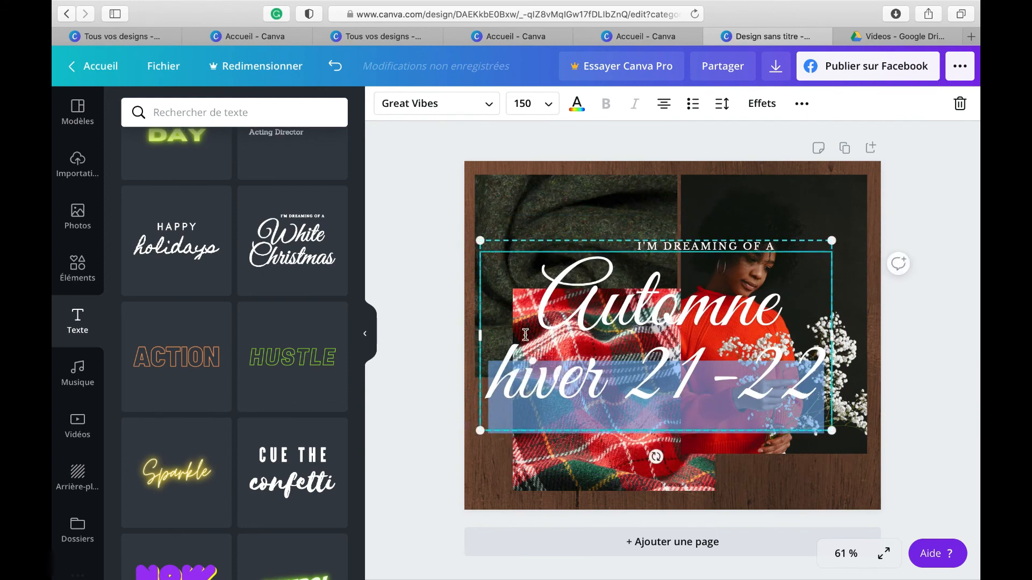
- Retype the small 'I'M DREAMING OF A' heading as 'MON NOUVEAU MOOD BOARD'
left_click(774, 247)
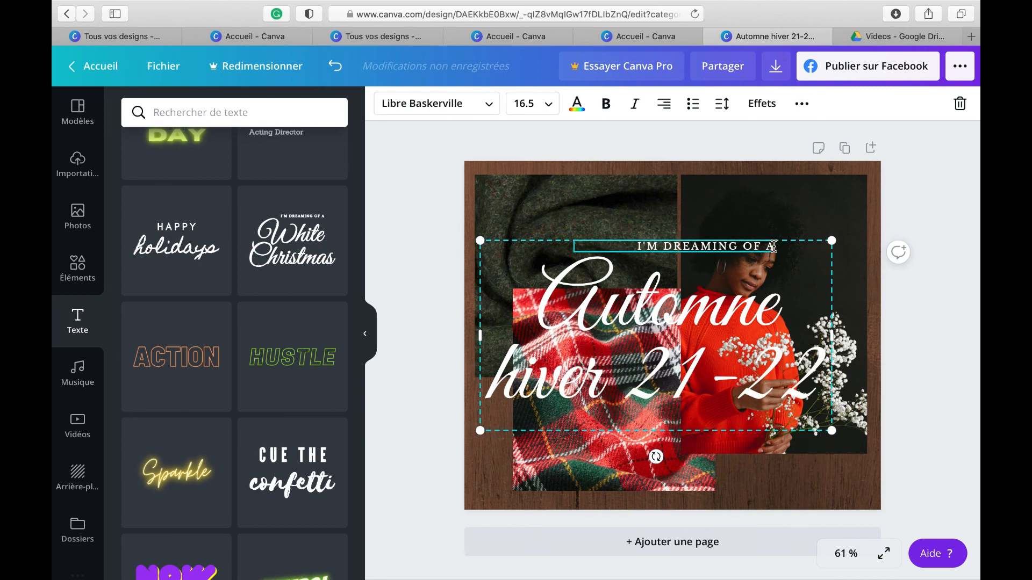
key("Left")
key("BackSpace")
key("BackSpace")
key("BackSpace")
key("BackSpace")
key("BackSpace")
key("BackSpace")
key("BackSpace")
key("BackSpace")
key("BackSpace")
key("BackSpace")
key("BackSpace")
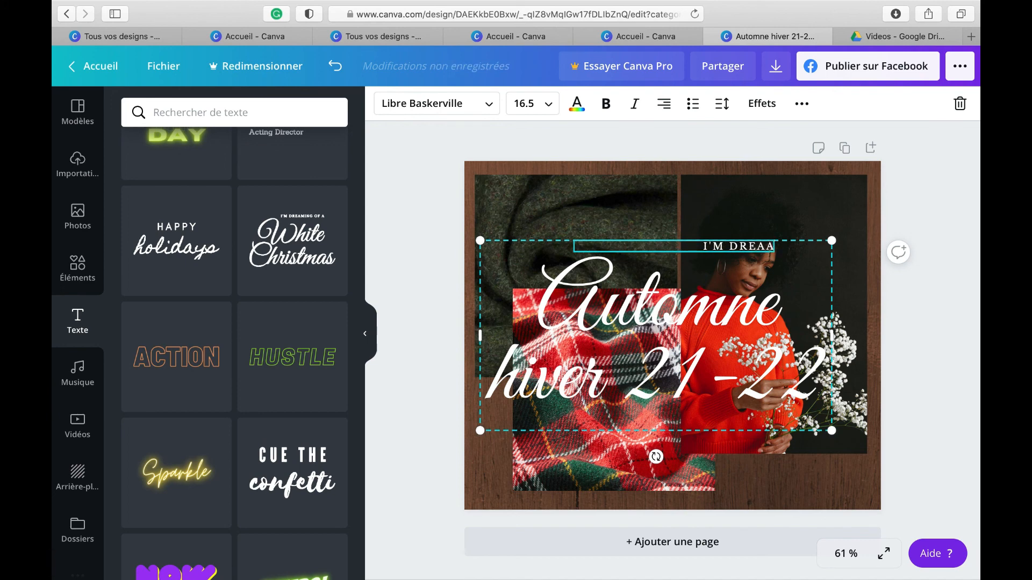
key("BackSpace")
key("BackSpace")
key("BackSpace")
key("BackSpace")
key("BackSpace")
type("MON MO")
type("OD BOEAR")
key("BackSpace")
key("BackSpace")
key("BackSpace")
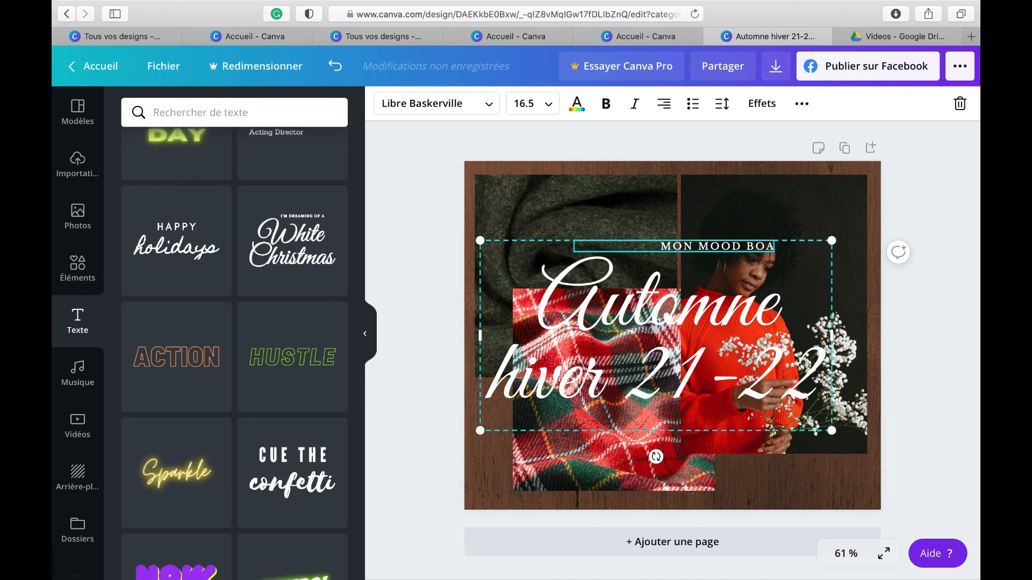
type("RD")
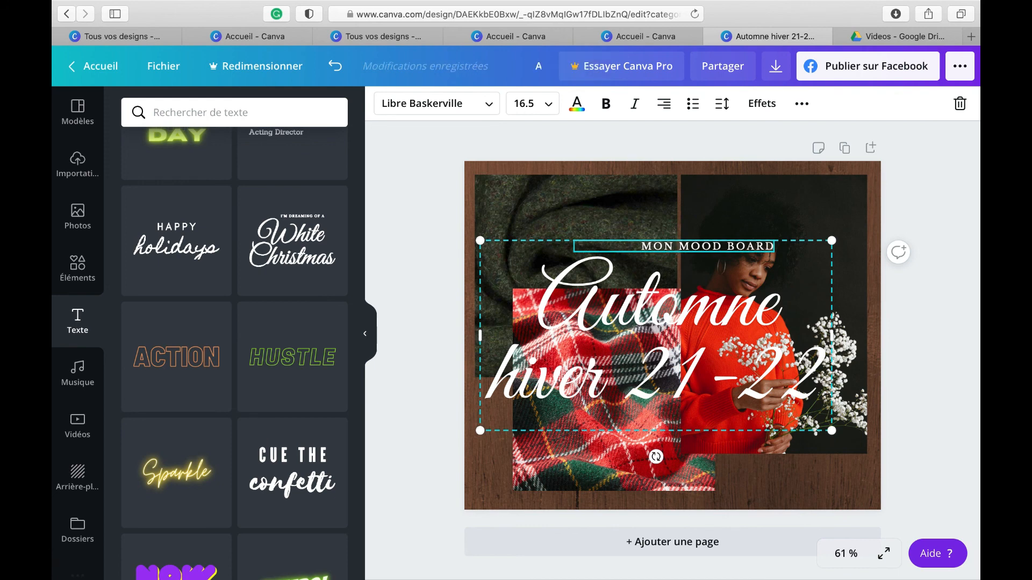
left_click(681, 250)
type("NOU")
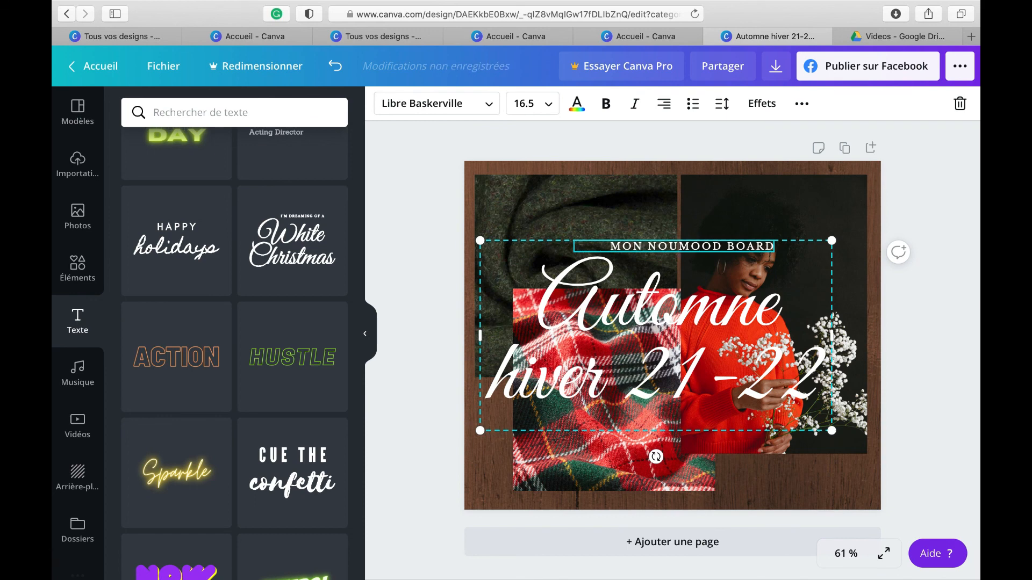
type("VEAU")
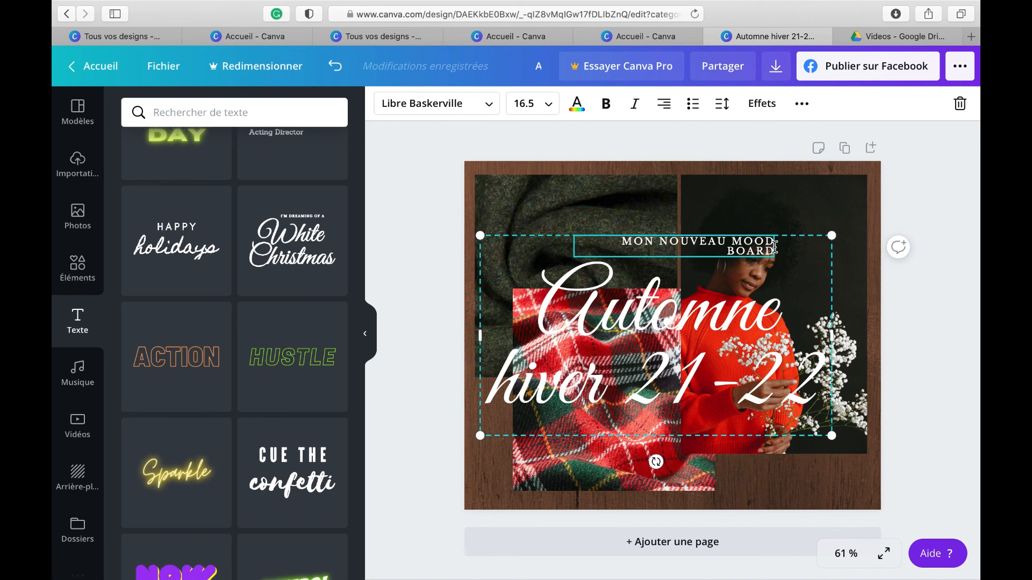
- Set the whole heading to font size 14 so it fits on one line
left_click_drag(774, 250, 754, 242)
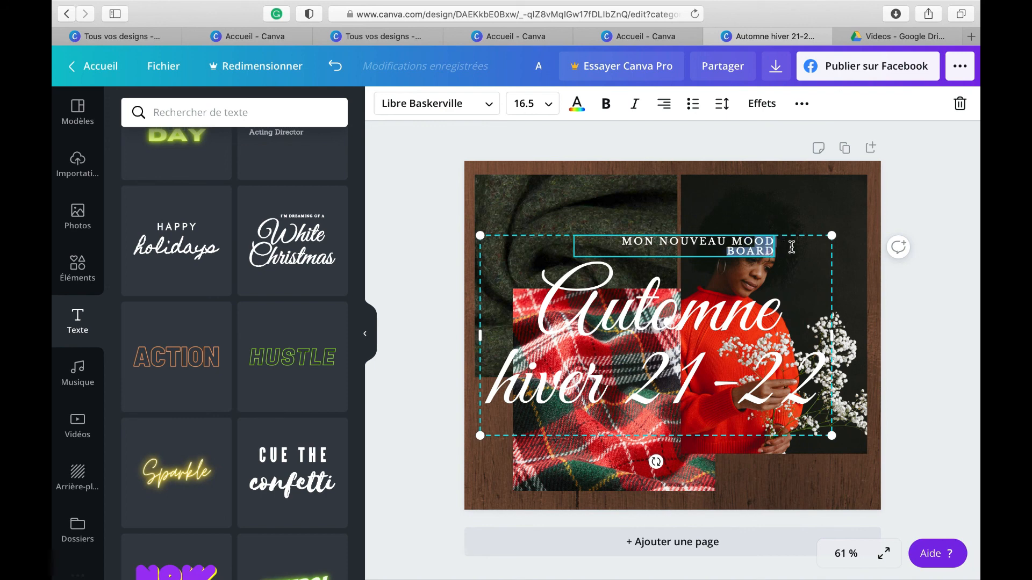
left_click(625, 243)
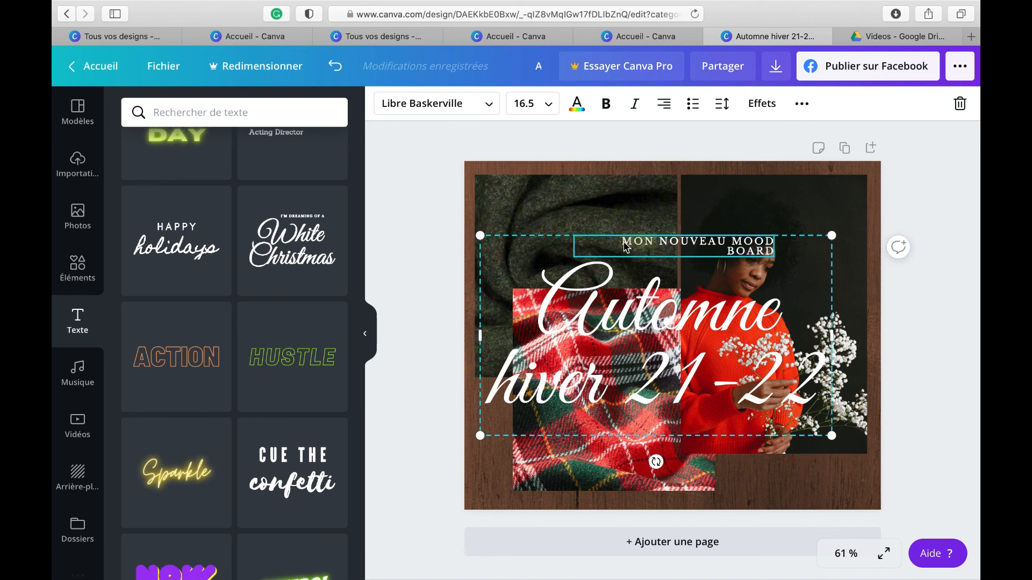
left_click_drag(625, 245, 774, 252)
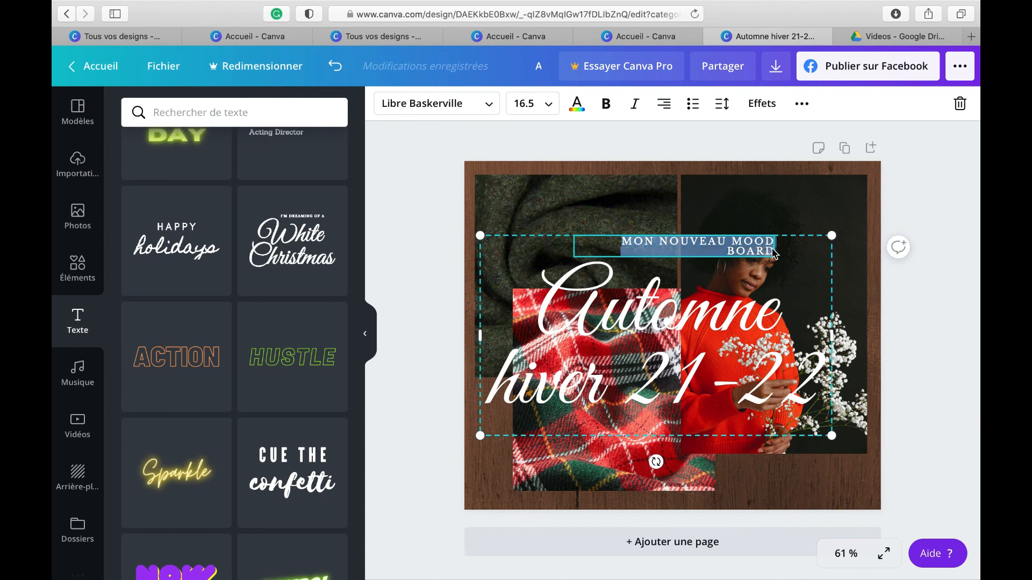
left_click(532, 104)
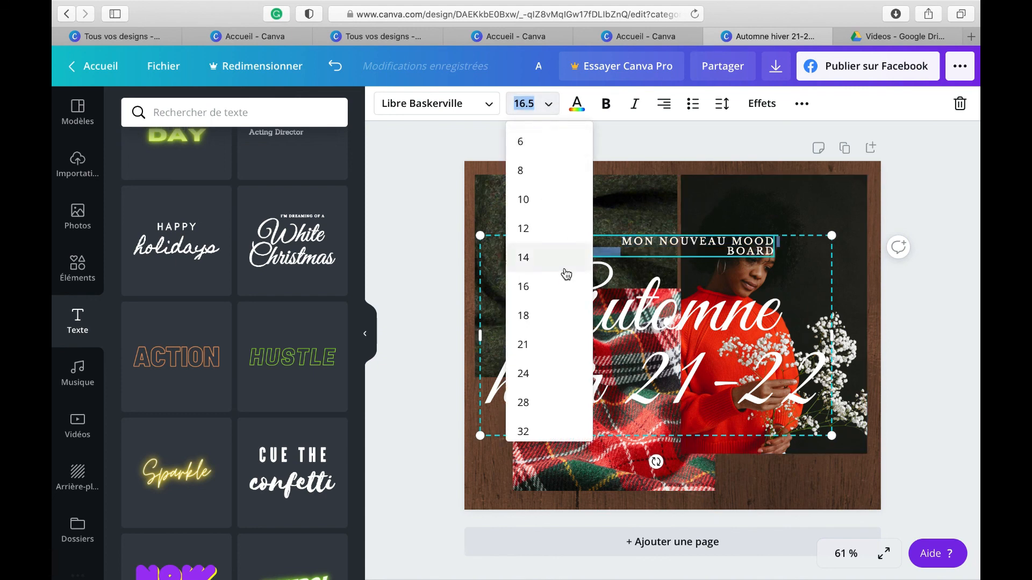
left_click(553, 259)
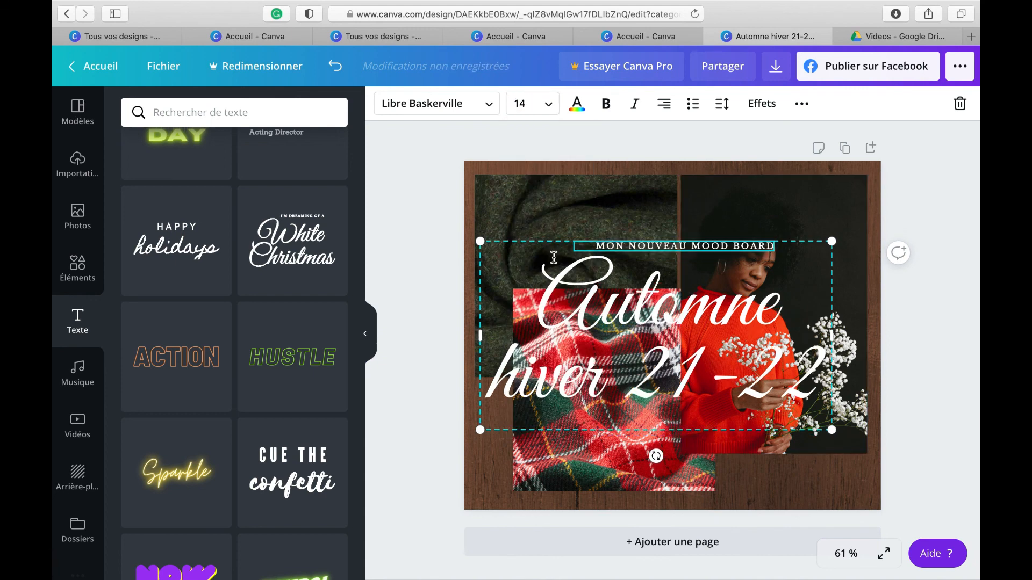
left_click(863, 226)
left_click(937, 231)
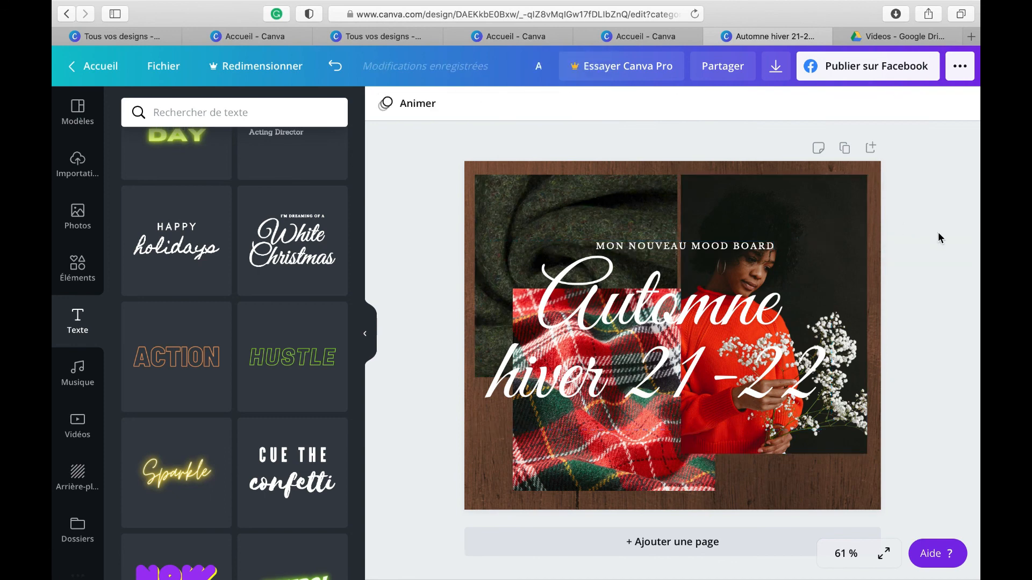